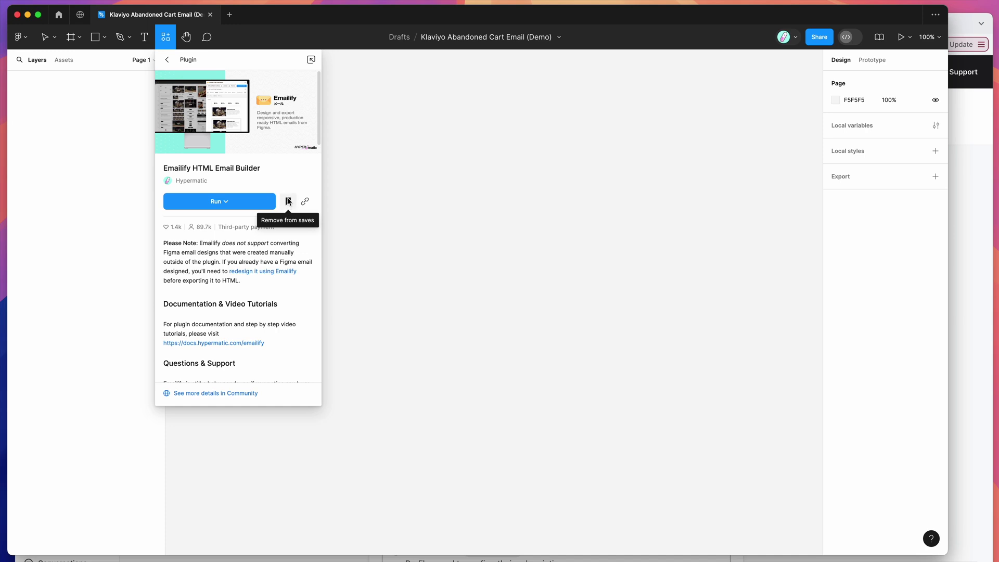
Step: Launch the Emailify HTML Email Builder from the saved plugins
left_click(372, 150)
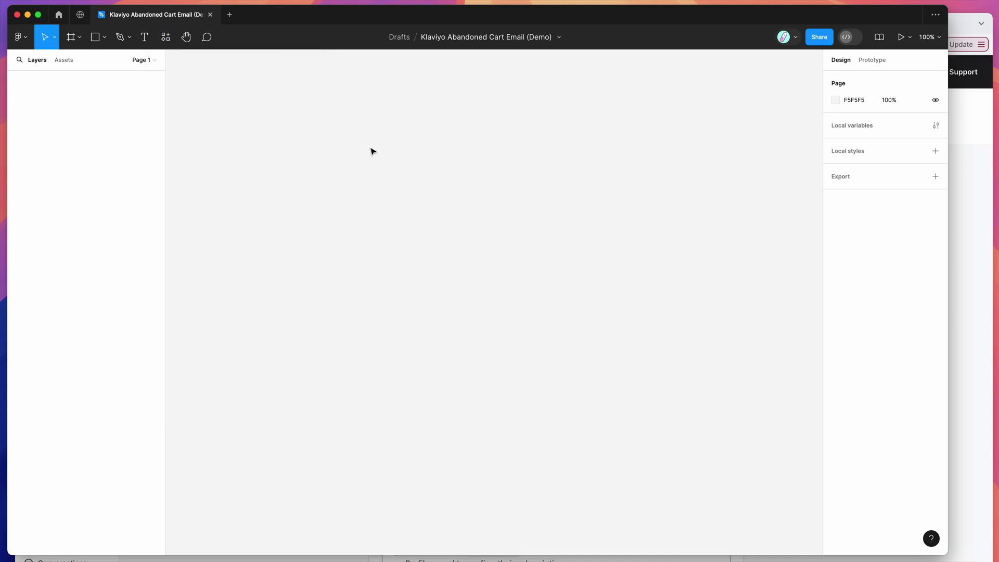
right_click(371, 149)
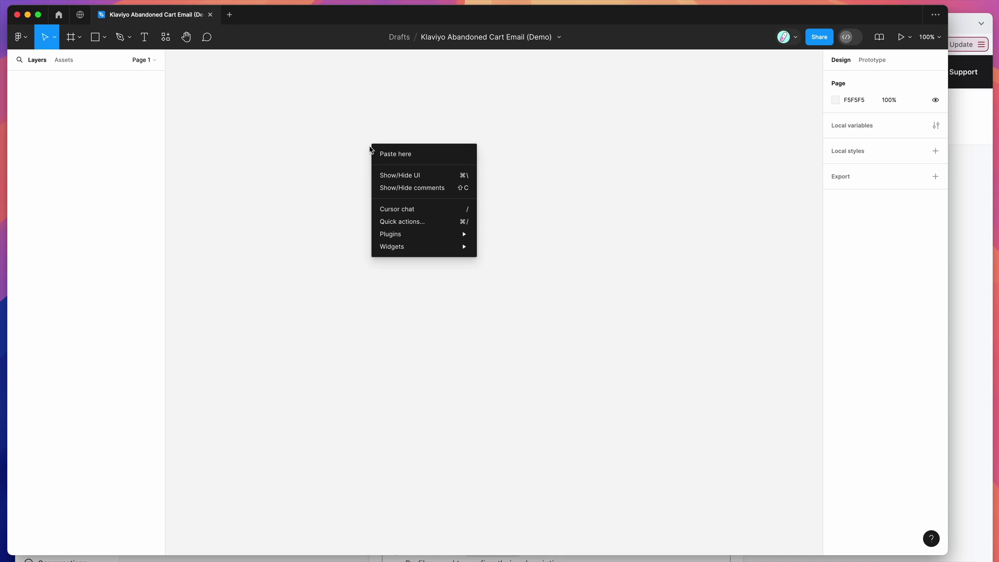
mouse_move(407, 236)
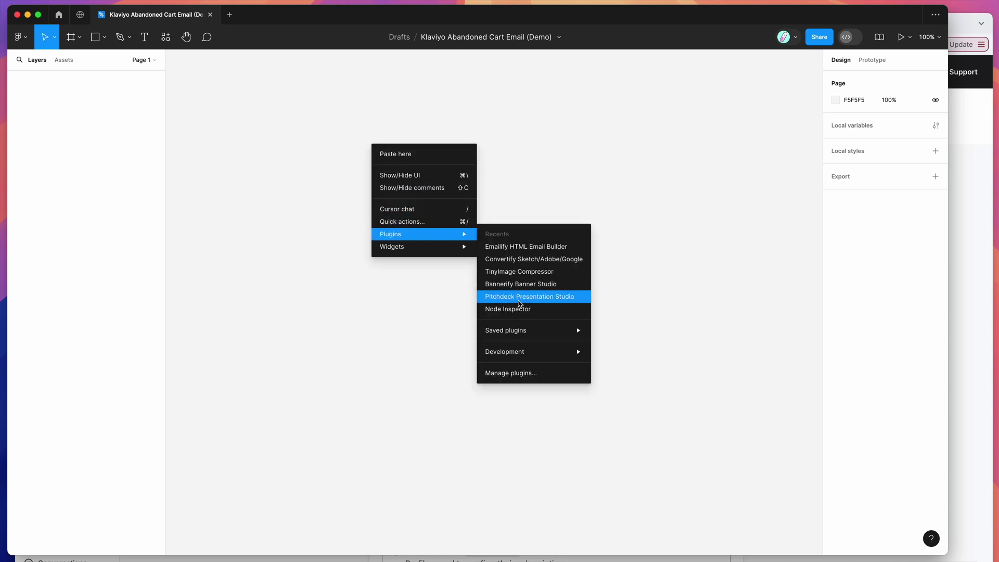
mouse_move(517, 333)
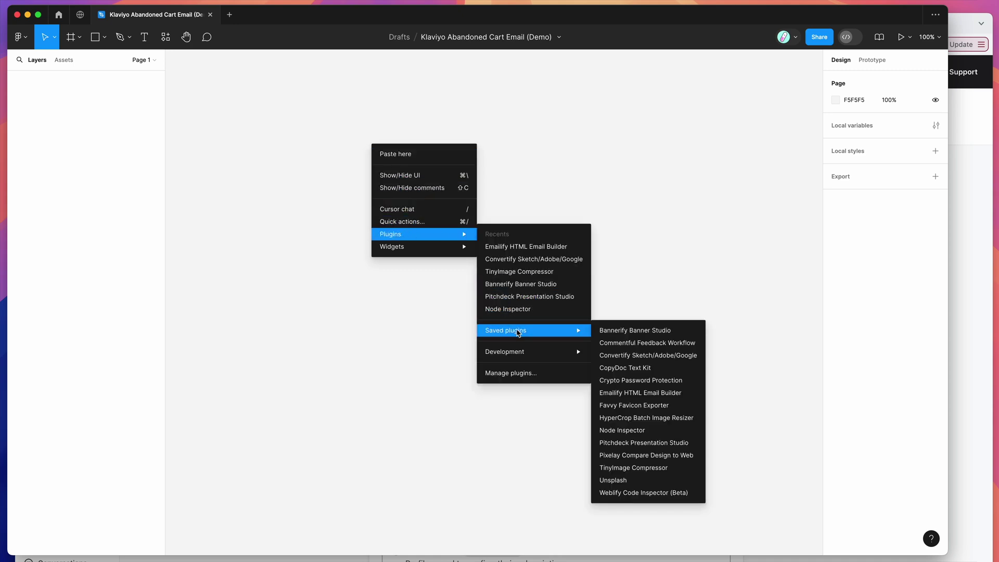
left_click(621, 393)
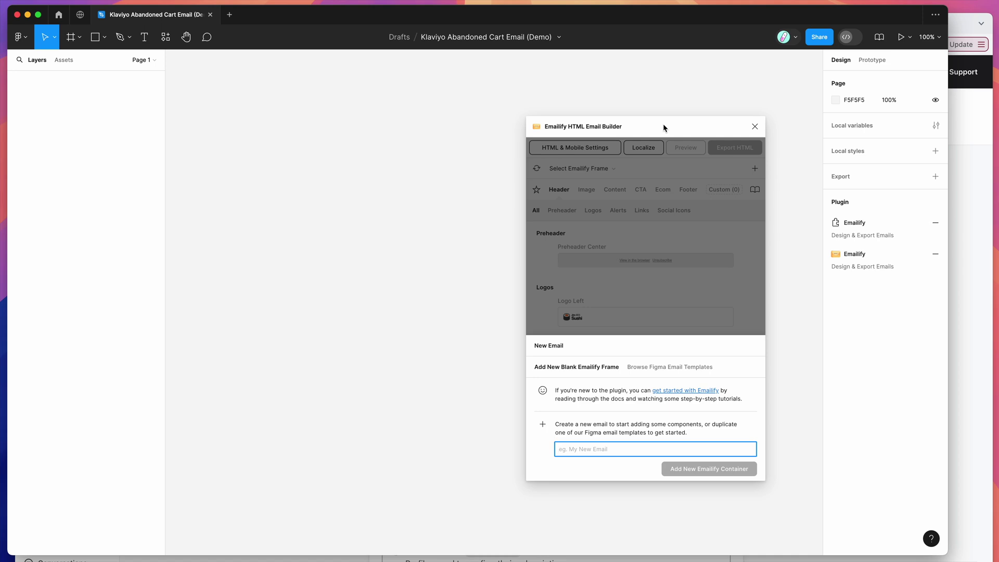
Step: Create a new blank Emailify email named "Klaviyo Abandoned Cart Email Template"
left_click(598, 352)
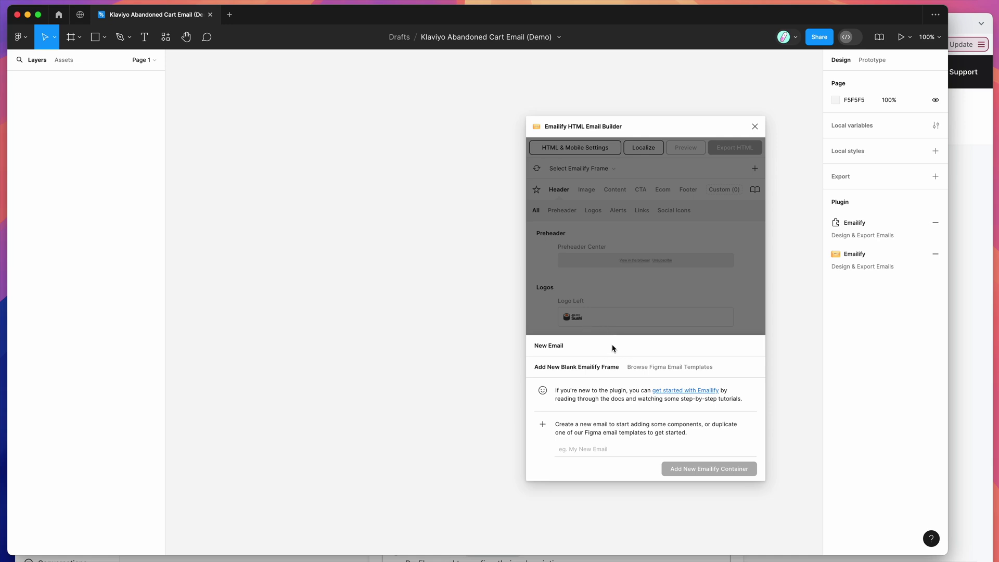
left_click(592, 448)
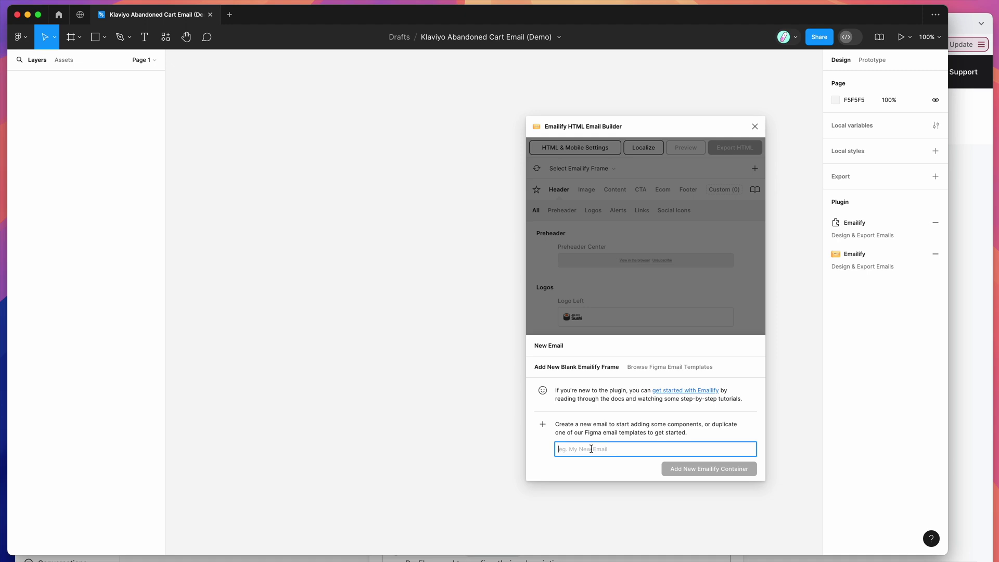
type("Kl")
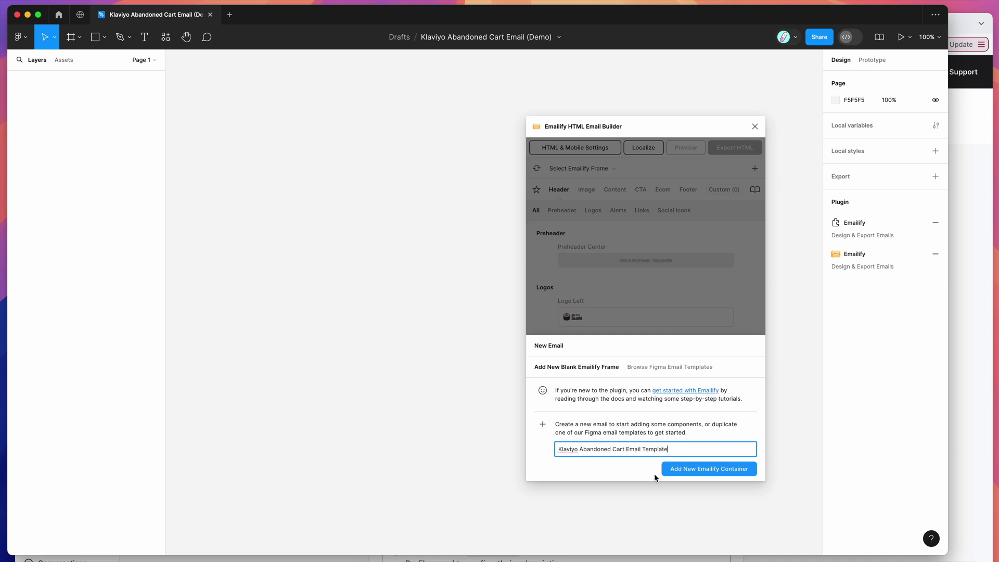
left_click(681, 471)
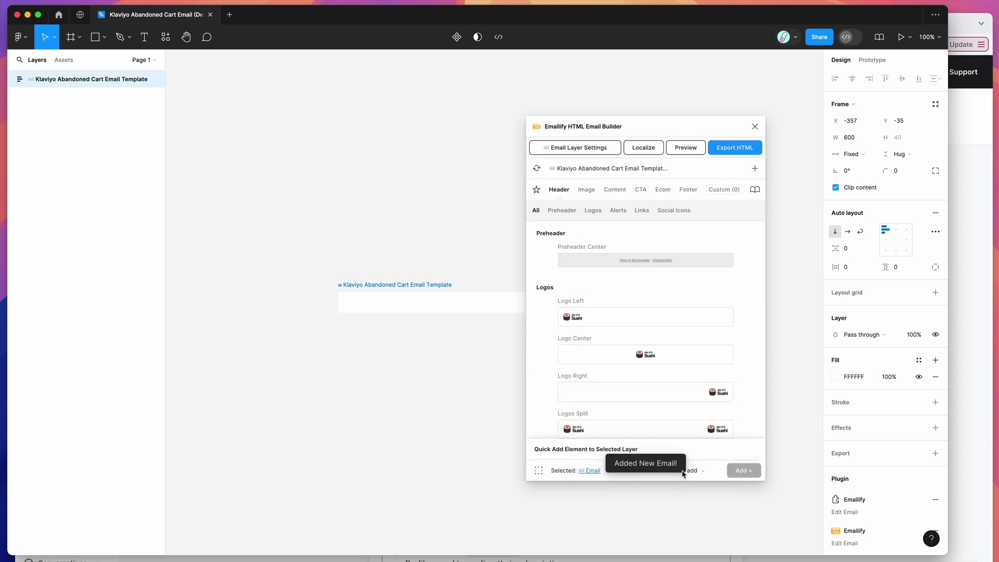
Step: Move the Emailify window clear of the email frame and add the Logo Left header component to the email
left_click_drag(650, 131, 683, 129)
scroll(544, 164, "left", 4)
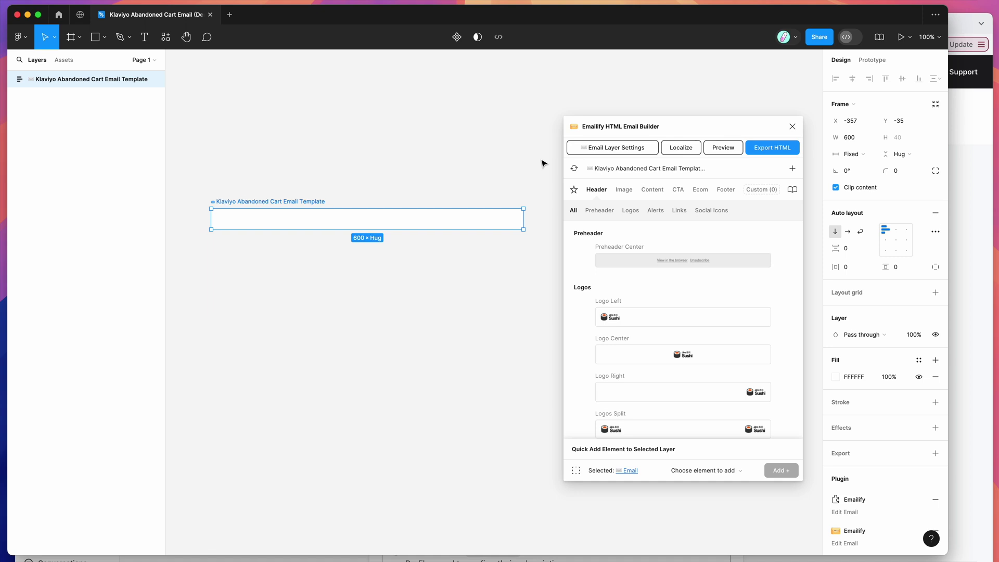
left_click_drag(641, 130, 635, 124)
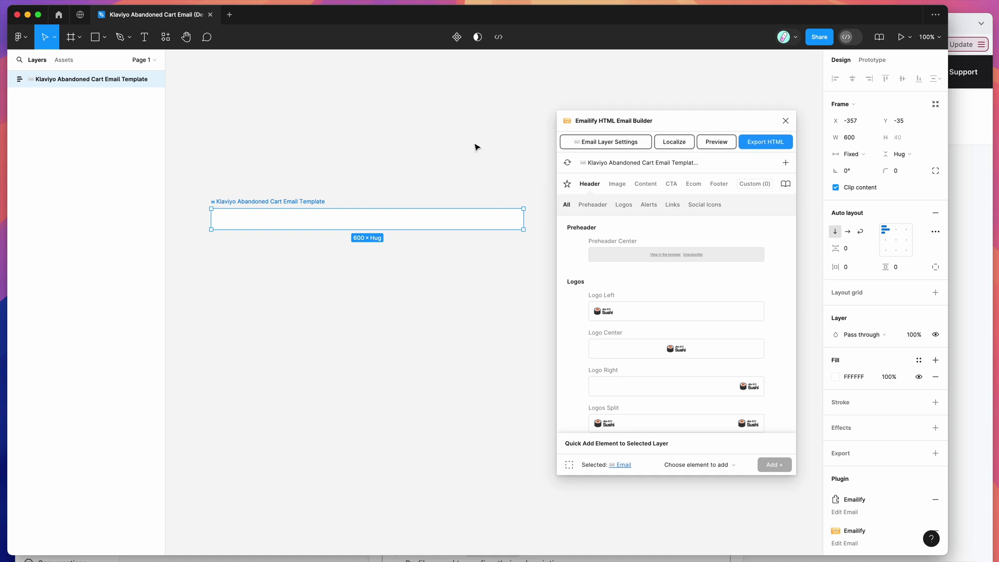
scroll(484, 144, "down", 3)
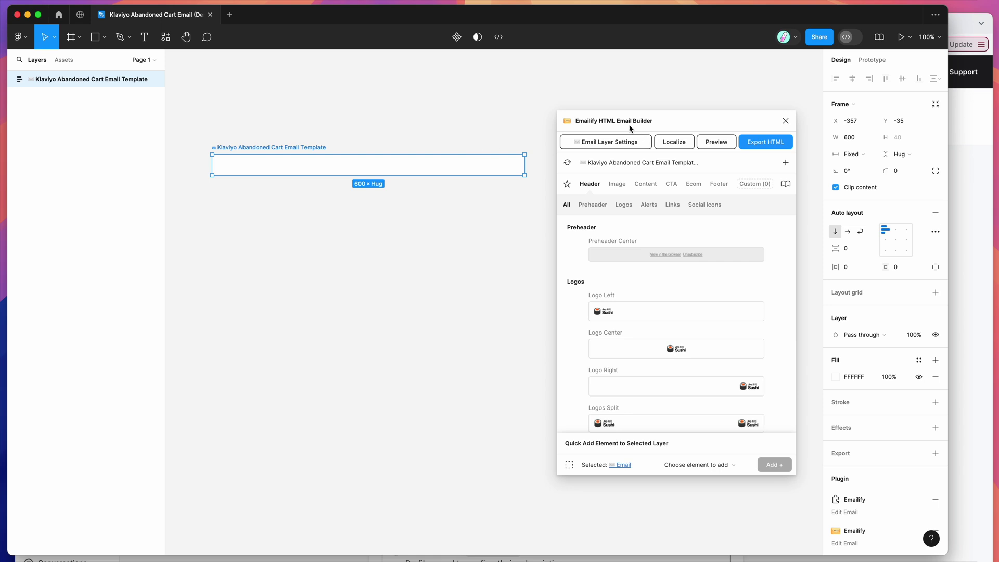
left_click_drag(678, 120, 678, 99)
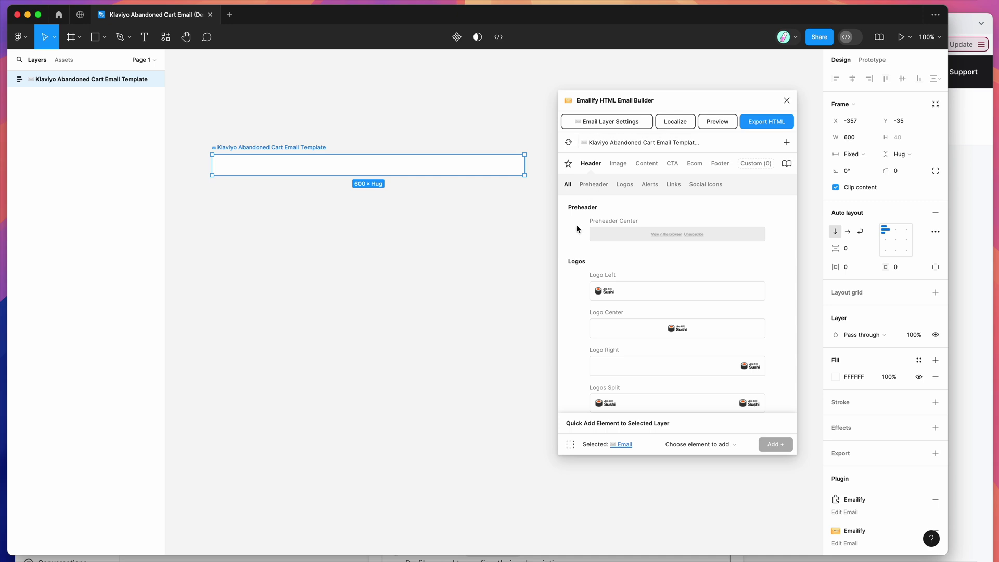
scroll(513, 222, "down", 1)
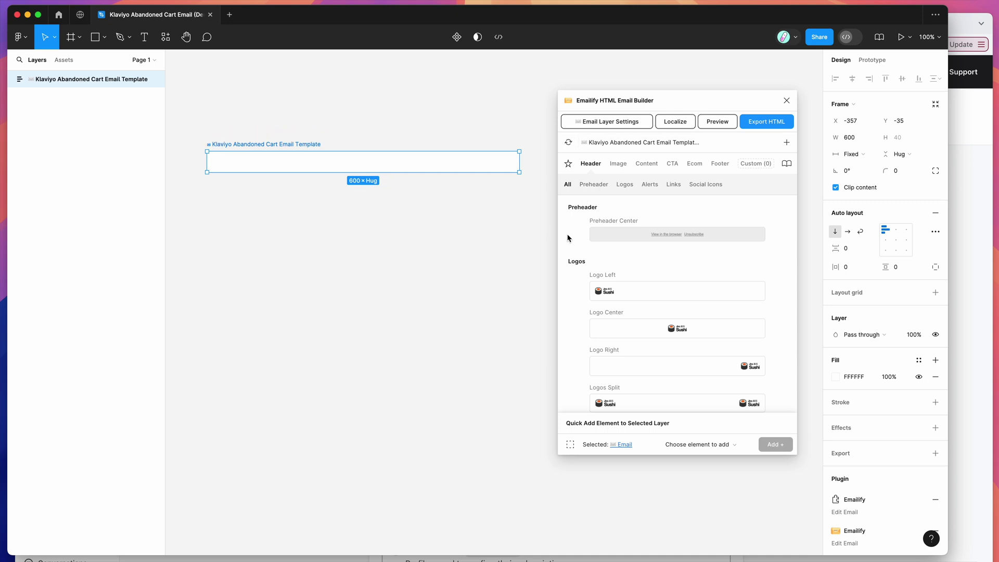
left_click(632, 289)
scroll(600, 265, "down", 1)
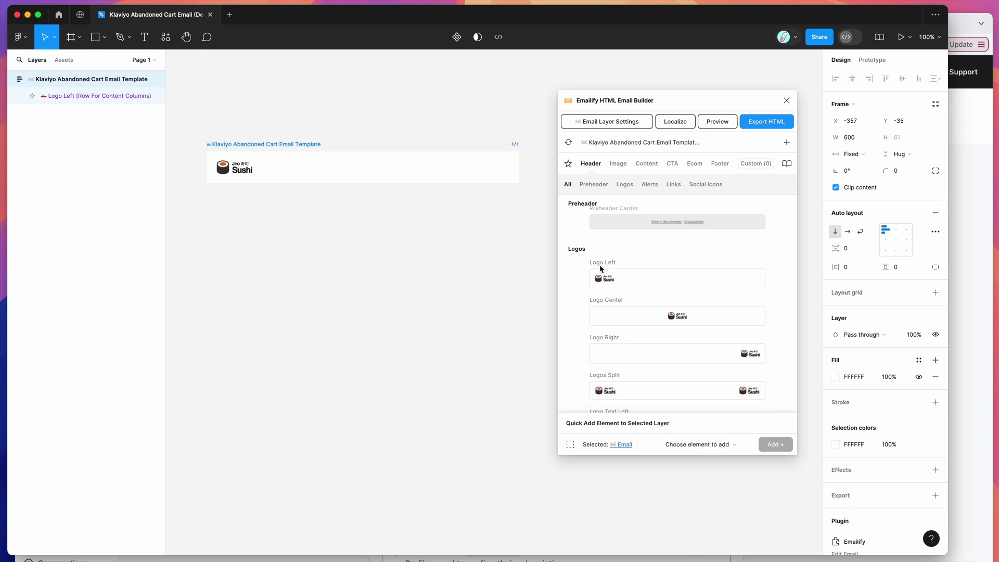
Step: Add the Heading With Paragraph content component below the logo row
left_click(646, 164)
scroll(651, 234, "down", 1)
left_click(654, 260)
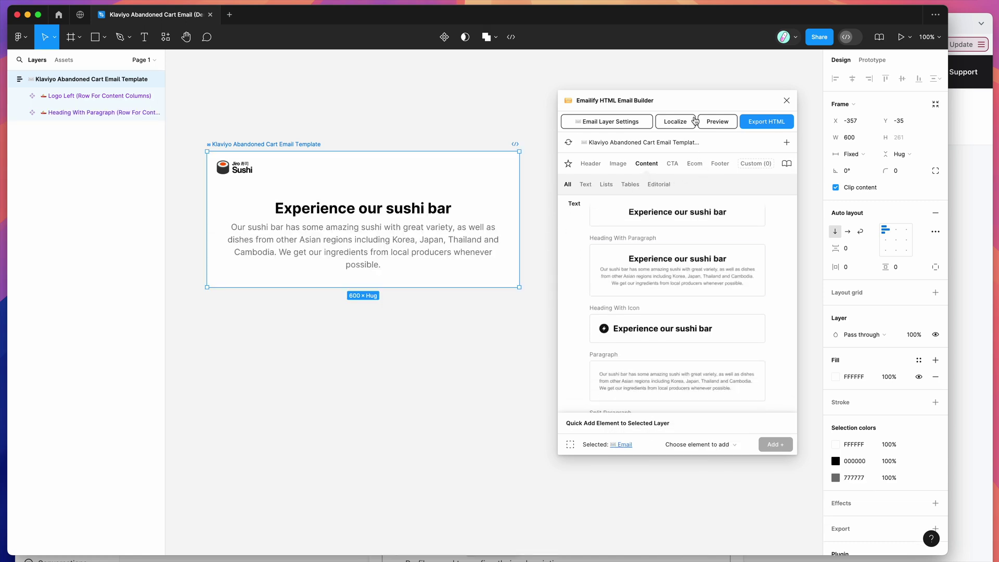
left_click_drag(694, 104, 695, 97)
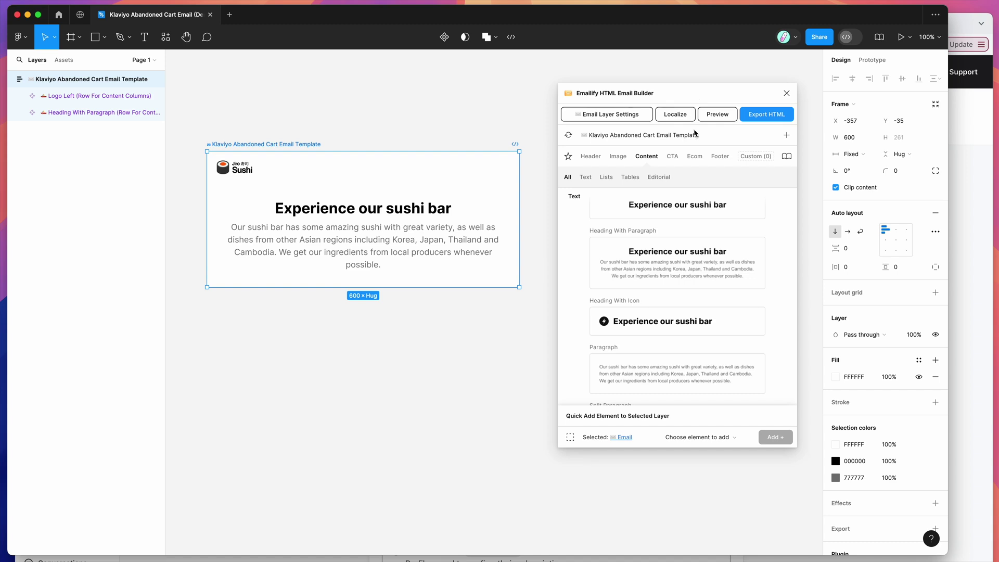
Step: Examine the Klaviyo ecommerce components, including the dynamic product feeds and the abandoned cart items for each store platform
left_click(692, 159)
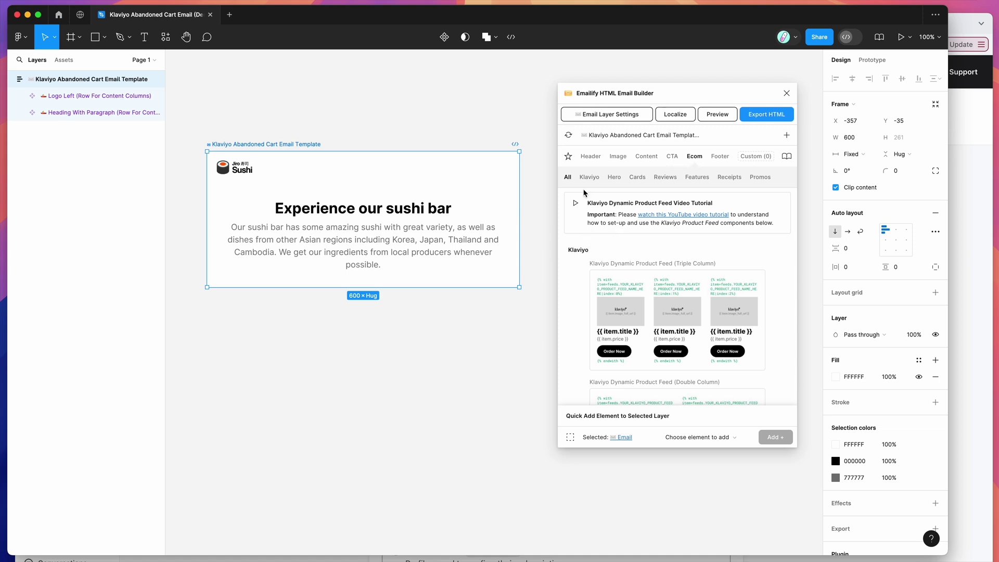
scroll(576, 259, "down", 3)
scroll(576, 272, "up", 2)
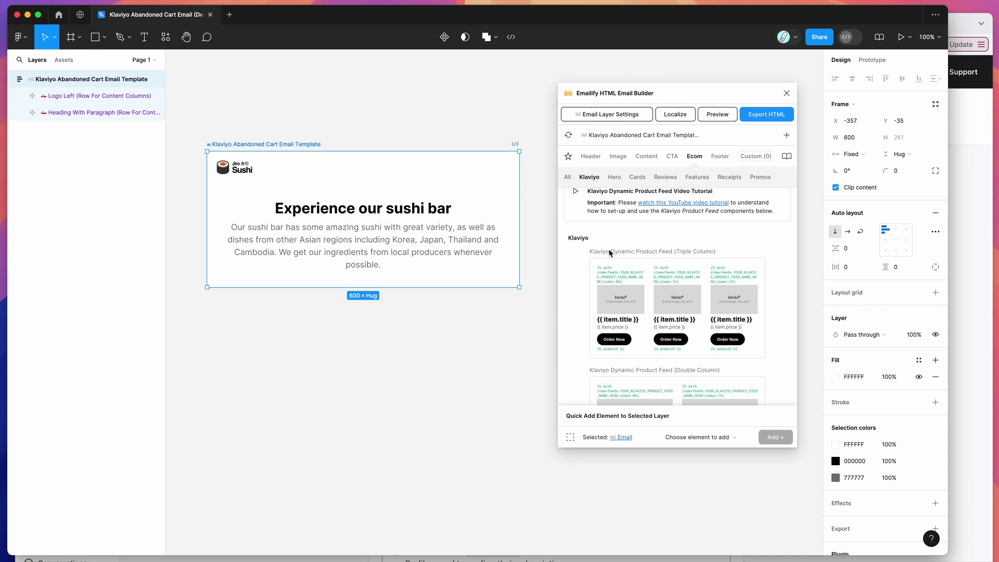
scroll(582, 272, "down", 6)
scroll(581, 272, "down", 4)
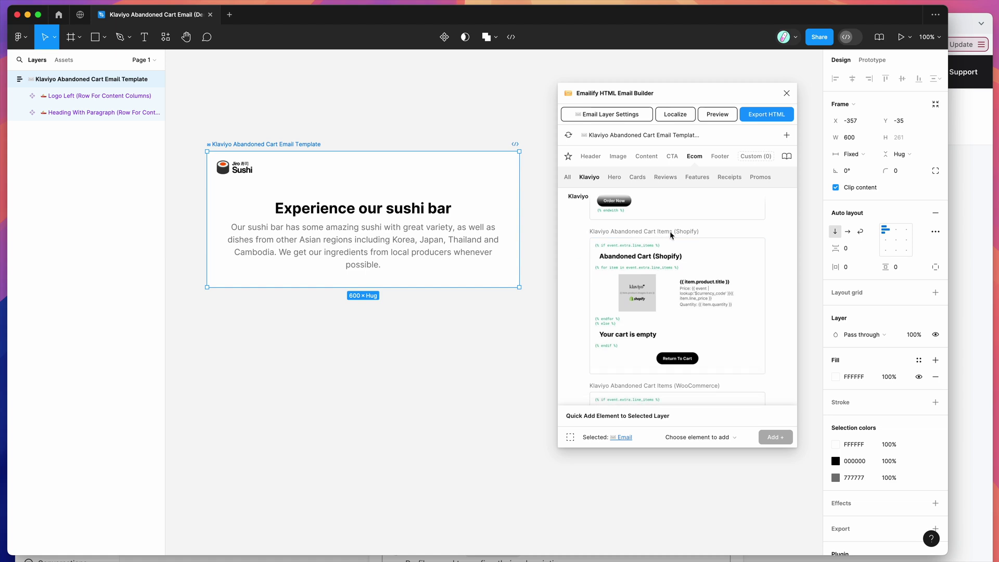
scroll(585, 237, "down", 1)
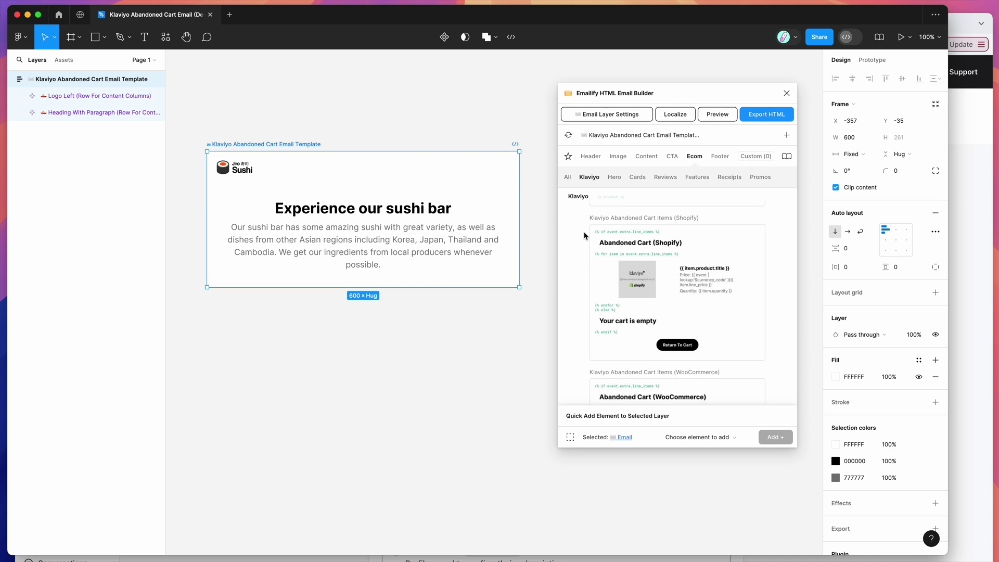
scroll(581, 264, "up", 1)
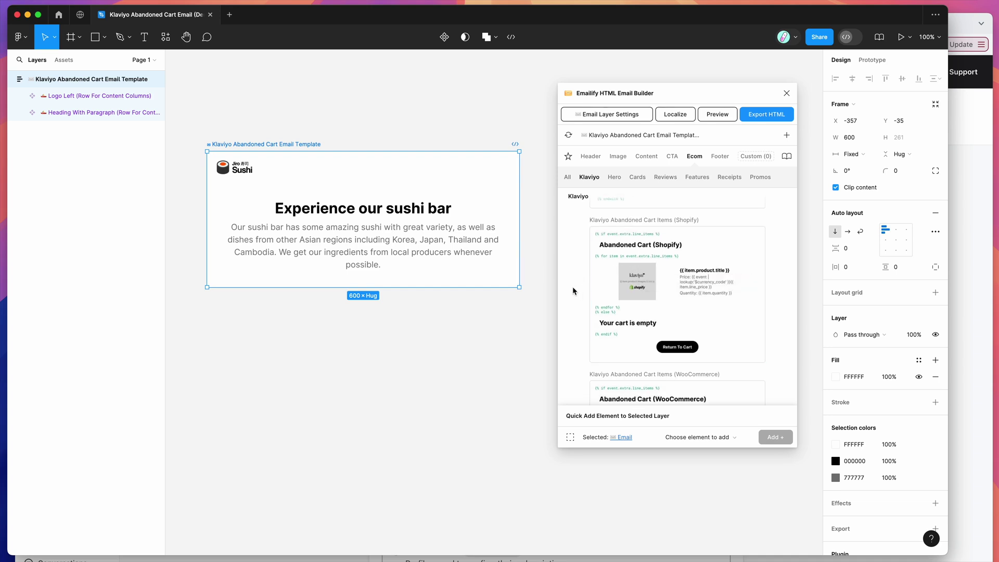
scroll(572, 286, "down", 5)
scroll(653, 301, "down", 10)
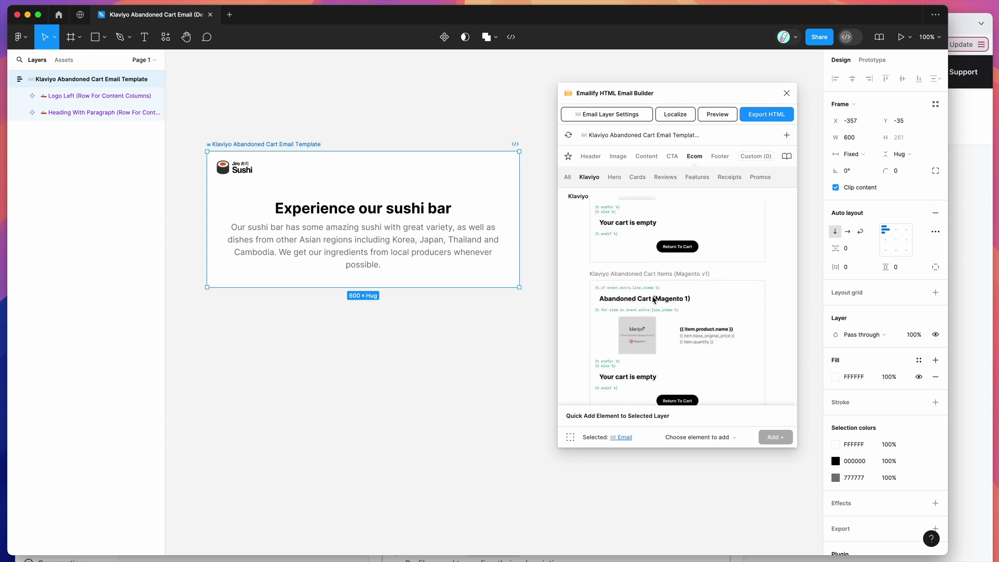
scroll(653, 300, "down", 6)
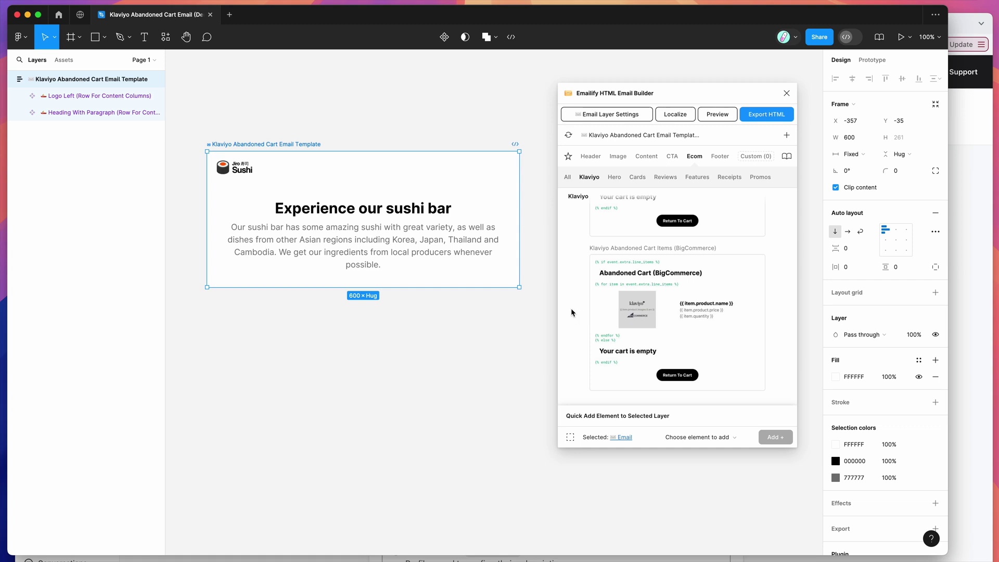
Step: Add the Klaviyo Abandoned Cart Items (Shopify) component to the email and select its wrapper
scroll(570, 310, "up", 7)
scroll(571, 312, "up", 10)
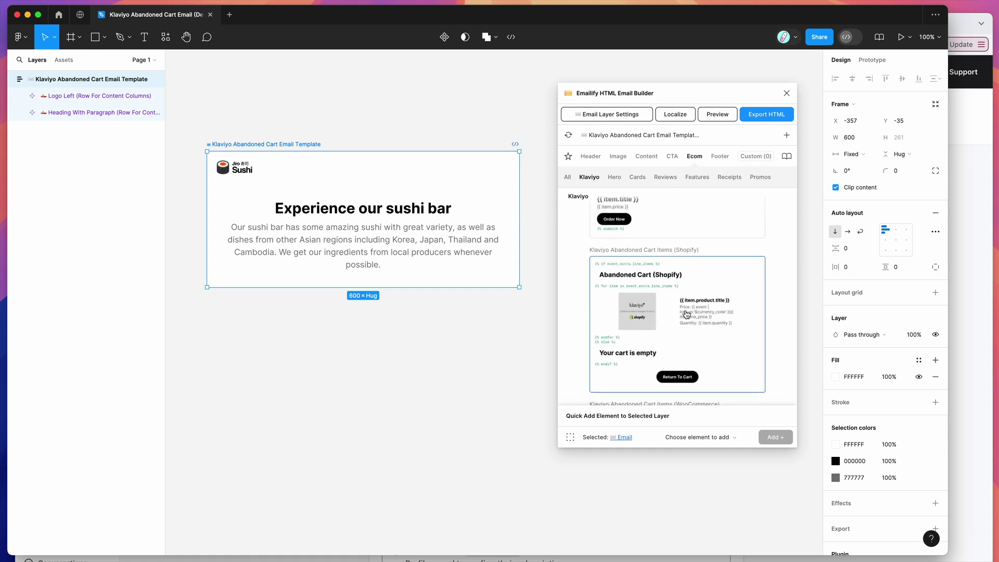
scroll(662, 301, "down", 1)
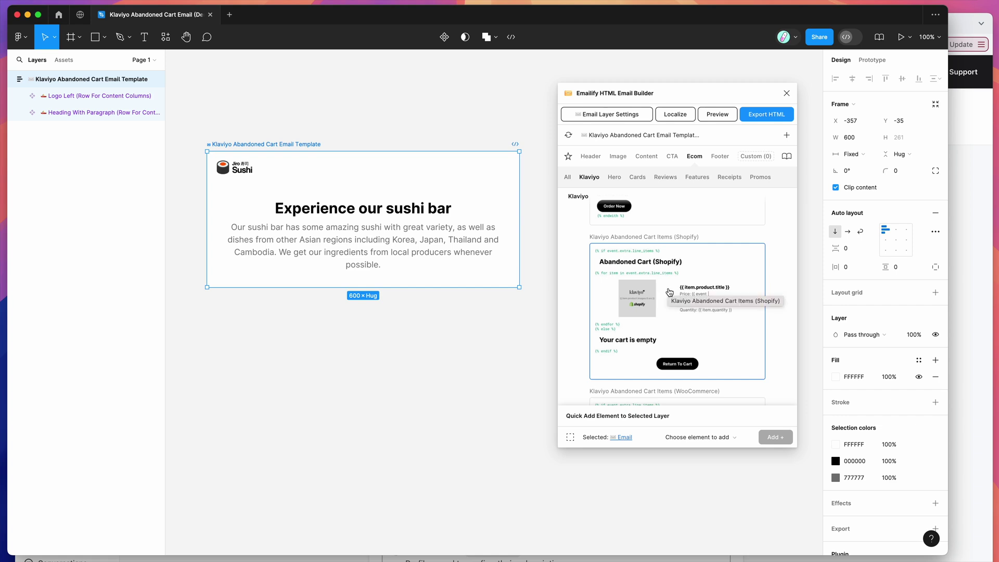
left_click(668, 290)
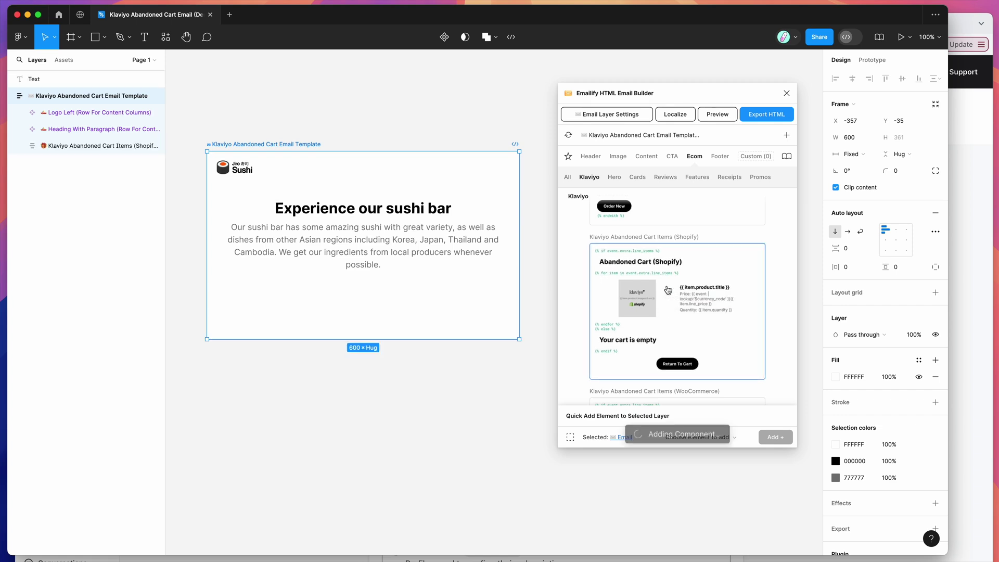
left_click(470, 312)
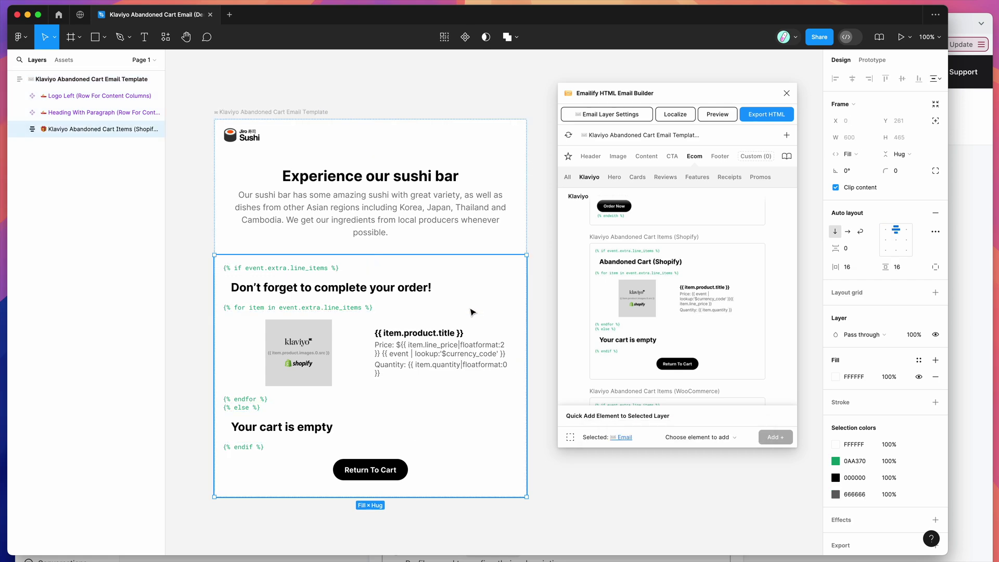
scroll(377, 288, "down", 1)
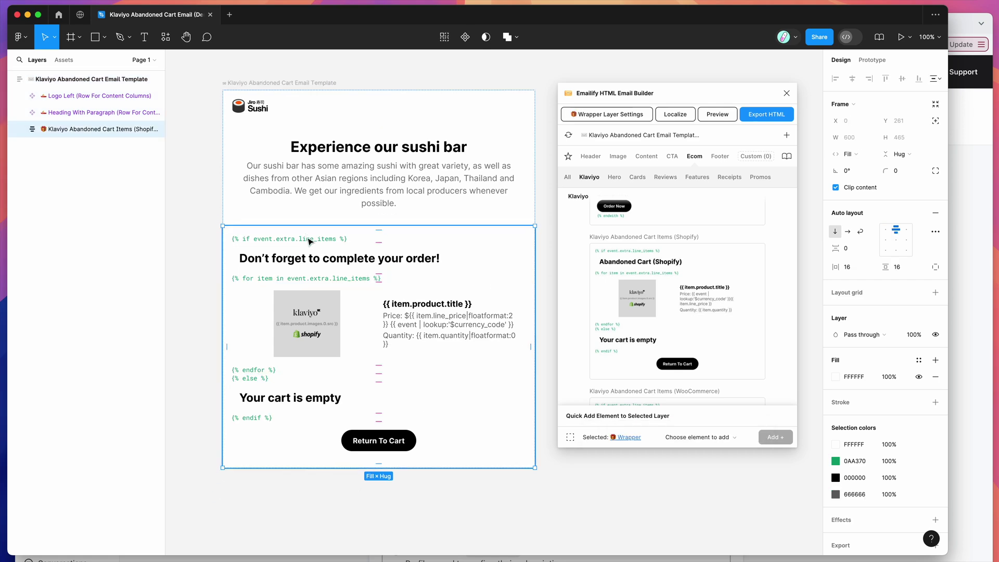
Step: Inspect the Shopify cart component's conditional and loop code blocks, its empty-cart row and its "Don't forget to complete your order!" heading
left_click(270, 243)
scroll(285, 243, "up", 3)
scroll(286, 242, "down", 3)
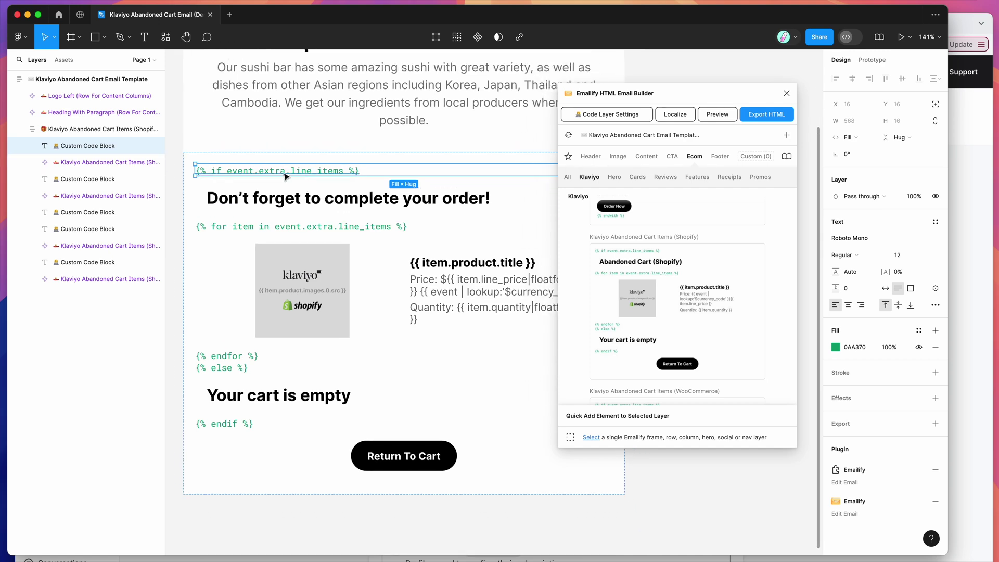
scroll(286, 177, "down", 3)
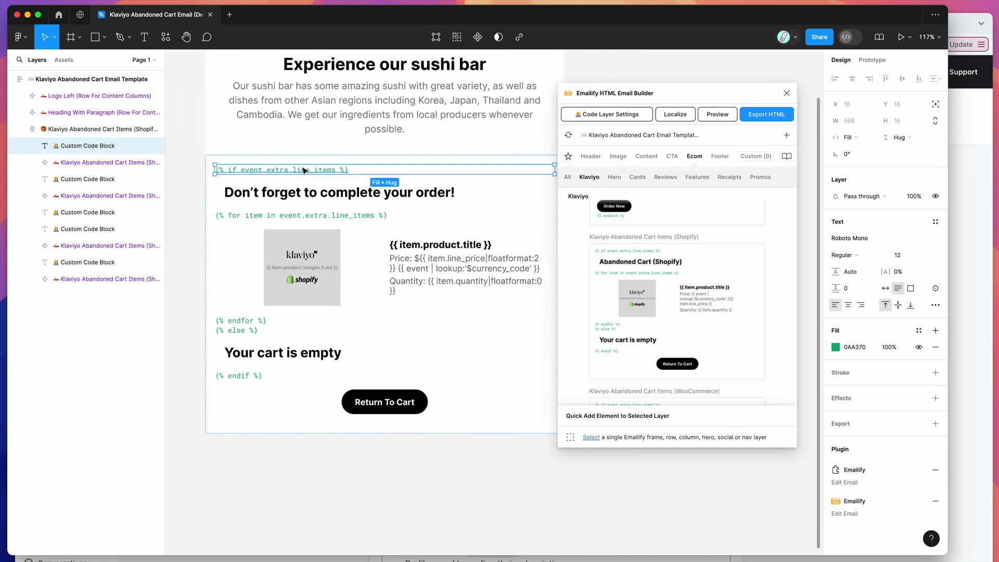
left_click(203, 163)
left_click(283, 173)
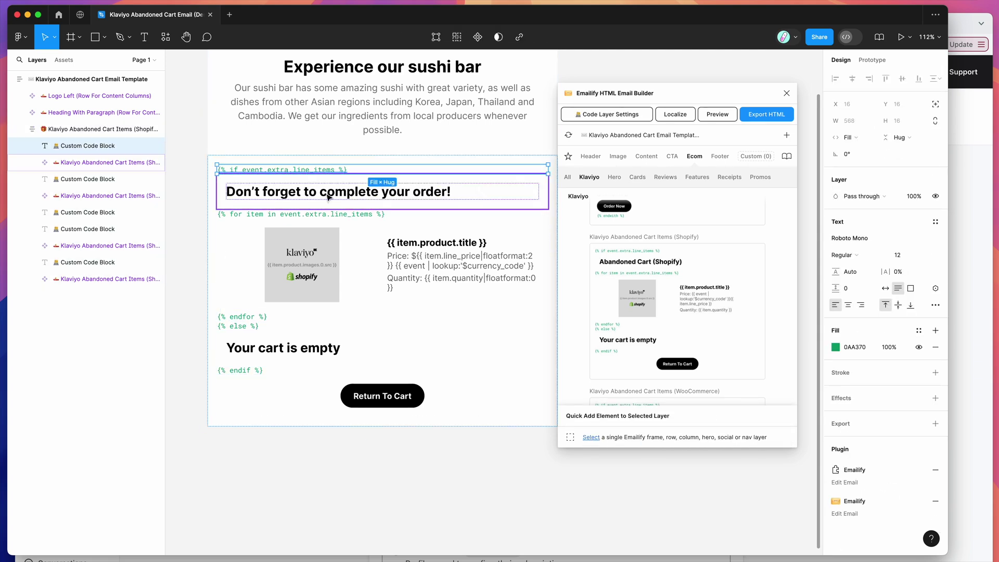
left_click(269, 215)
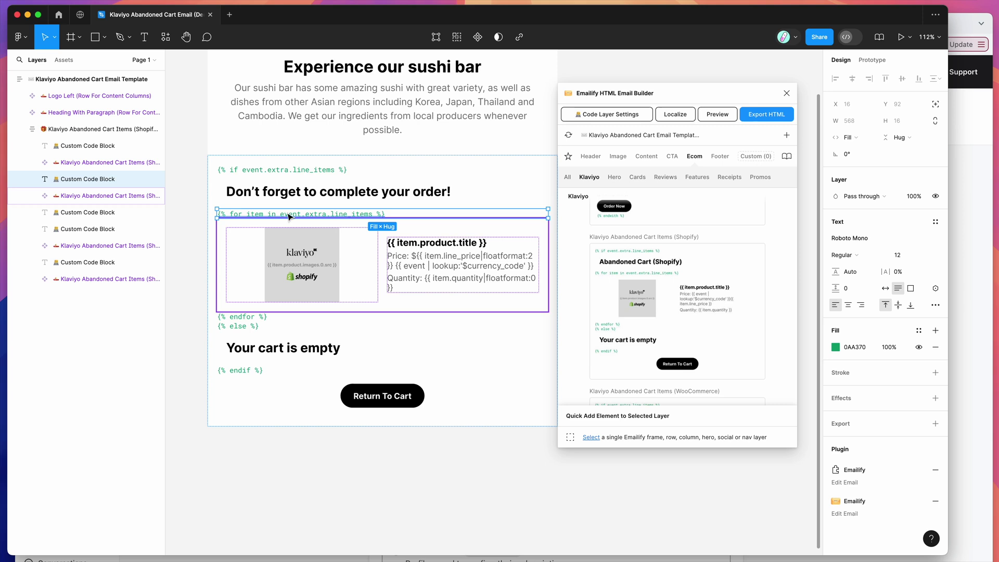
left_click(253, 351)
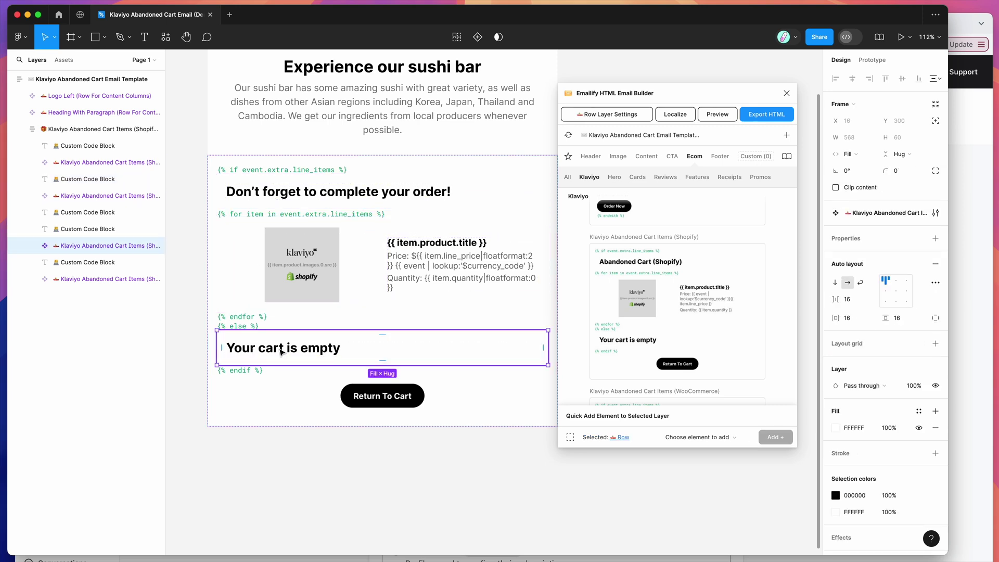
left_click(281, 352)
left_click(364, 193)
left_click(370, 197)
left_click(462, 197)
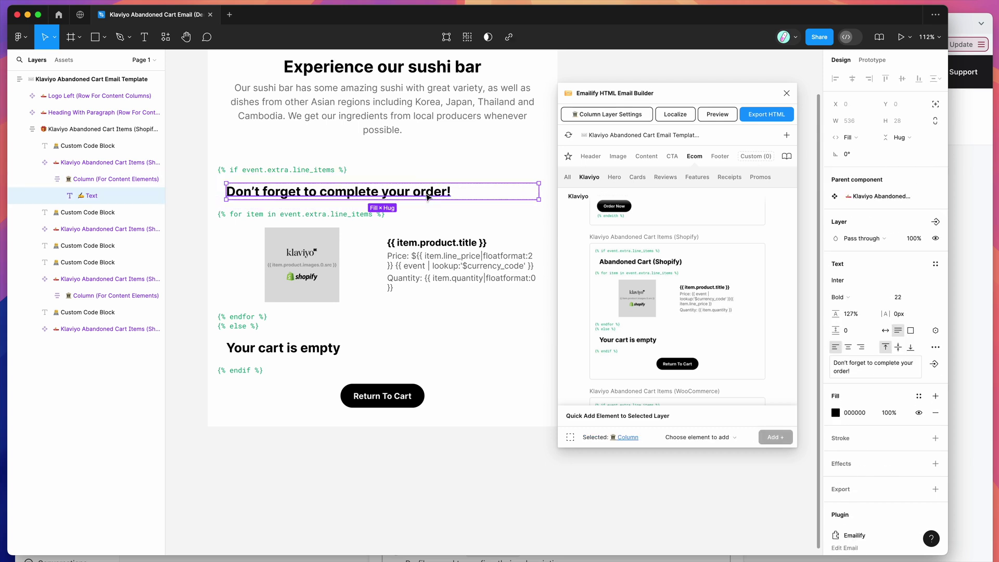
Step: Replace the cart section's heading text with "Did you leave something behind?"
double_click(462, 197)
left_click(462, 198)
key("super+a")
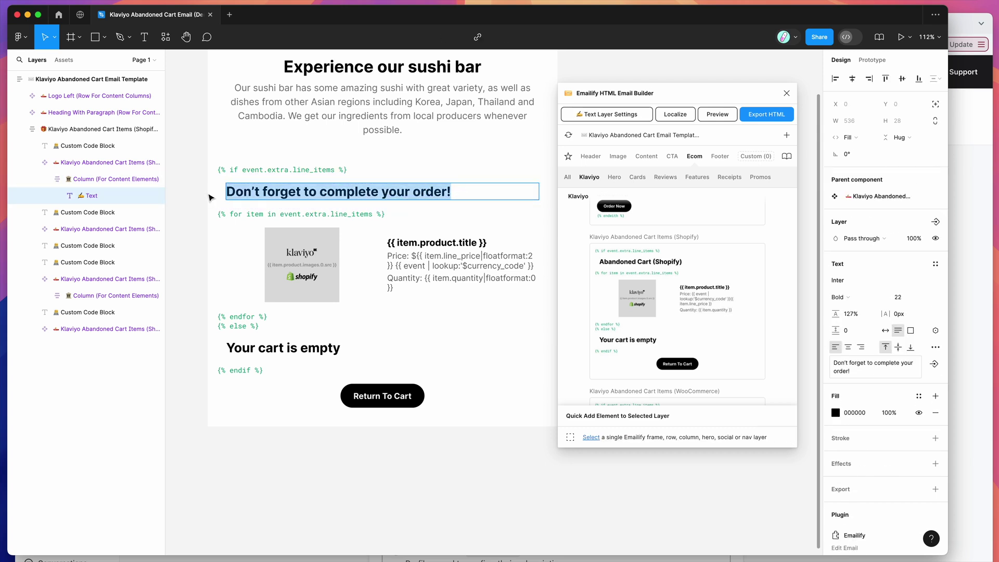
type("Did you d")
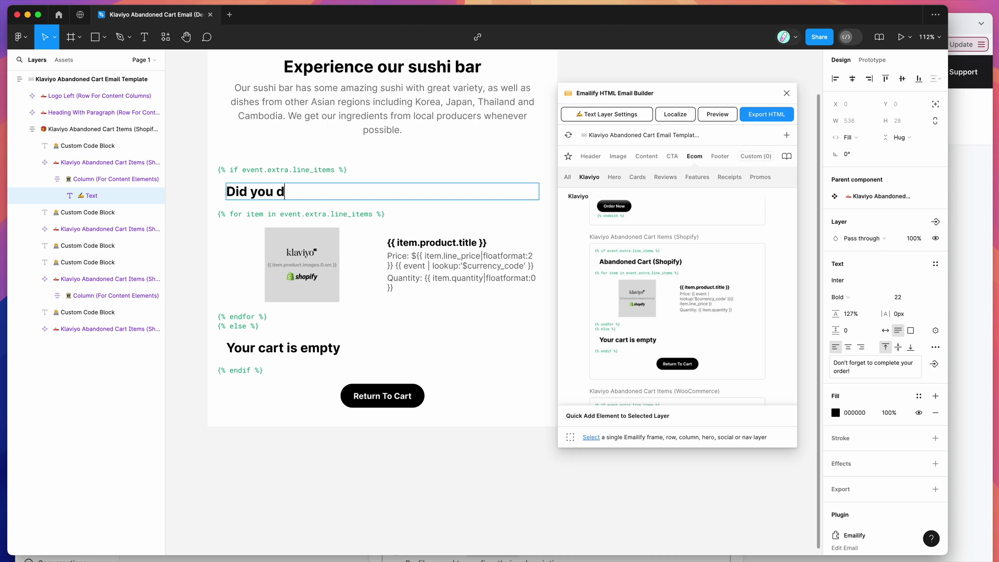
key("BackSpace")
type("leave something behi")
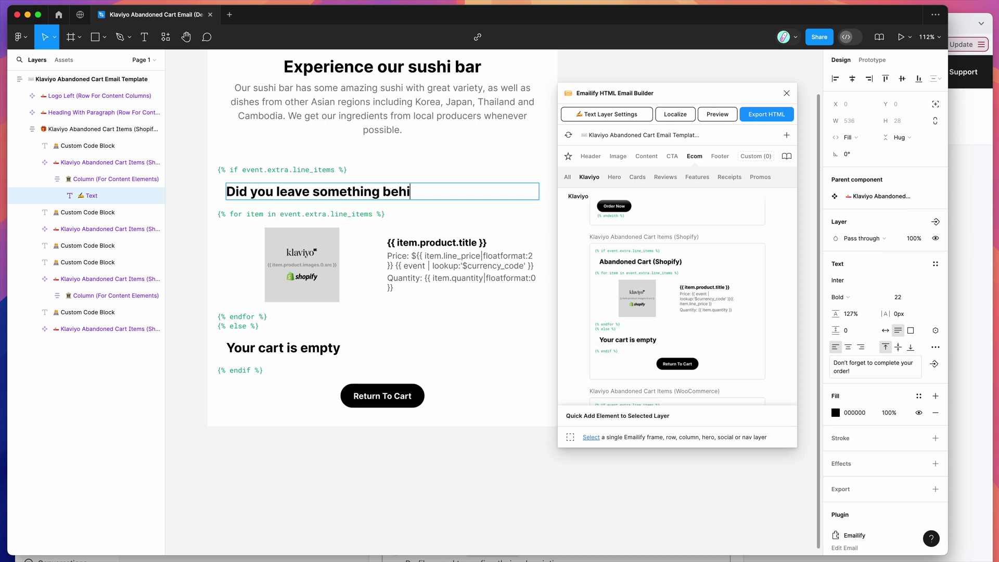
type("nd?")
left_click(300, 169)
Step: Set the font size of the "Did you leave something behind?" heading to 18
double_click(430, 192)
left_click_drag(430, 192, 227, 191)
left_click(902, 296)
type("18")
key("Return")
Step: Try removing the "Your cart is empty" row from the Shopify cart component
scroll(339, 328, "down", 1)
double_click(340, 327)
left_click_drag(350, 335, 198, 339)
left_click(282, 334)
left_click(295, 321)
double_click(307, 335)
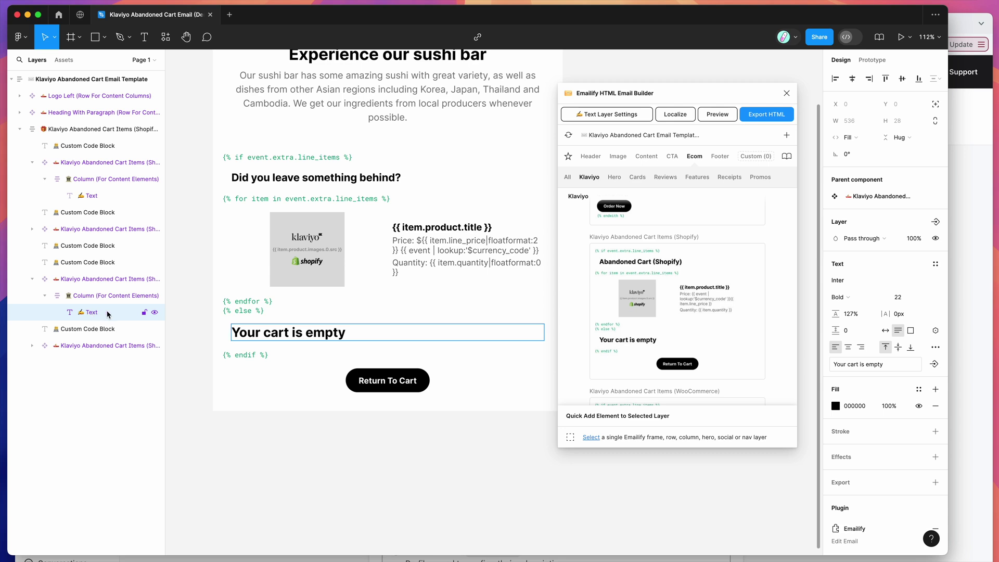
left_click(151, 279)
key("Delete")
left_click(279, 321)
Step: Undo the removal of the empty-cart row and the heading's font size change
key("ctrl+z")
key("ctrl+z")
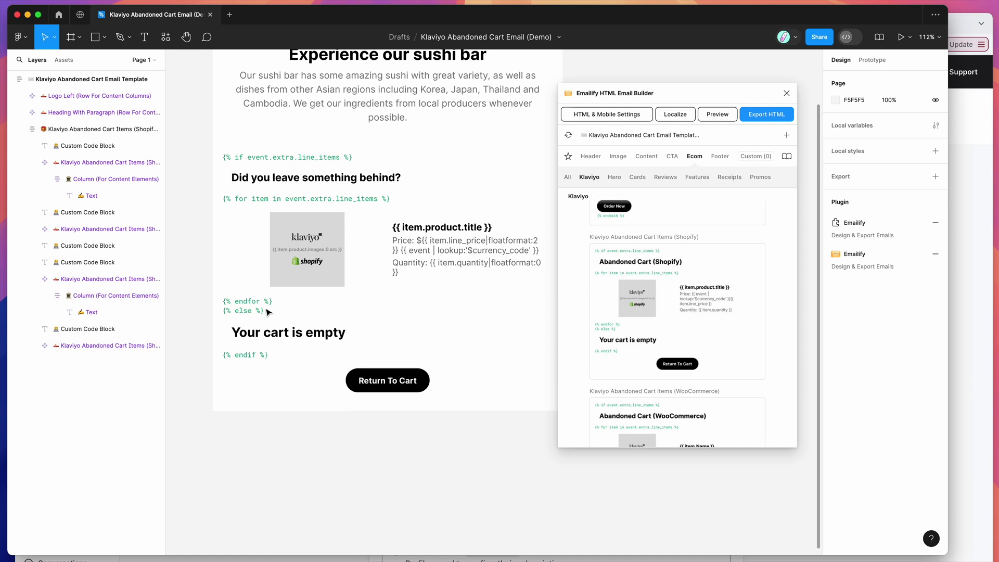
key("ctrl+z")
key("ctrl+z")
key("ctrl+shift+z")
key("ctrl+z")
key("ctrl+z")
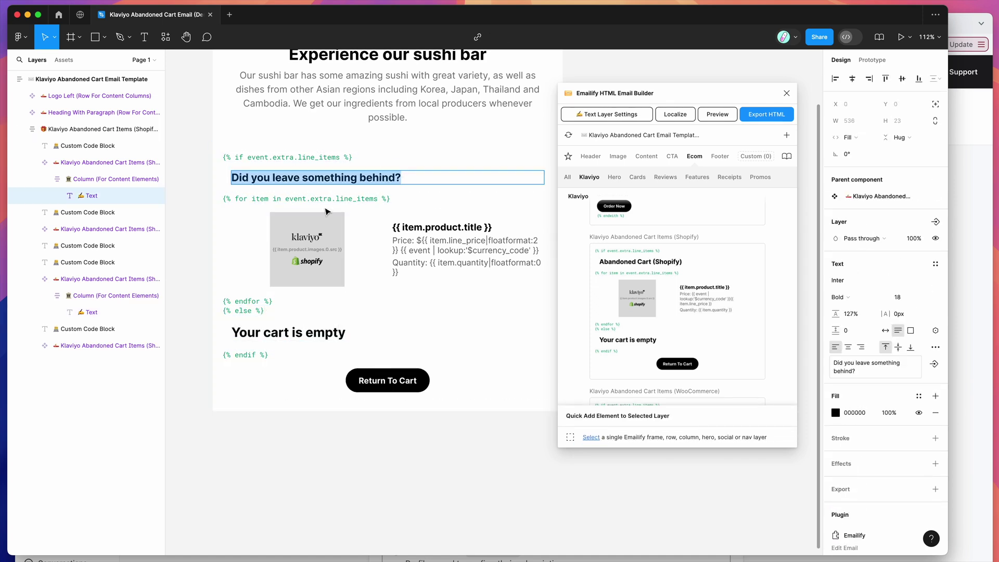
key("ctrl+z")
key("ctrl+z")
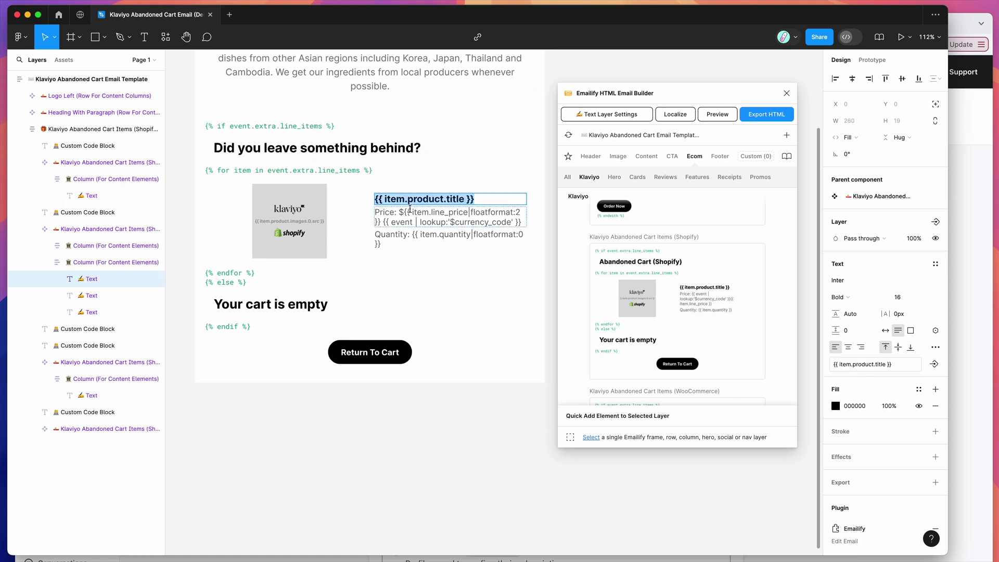
Step: Examine the dynamic price and quantity variables in the cart item's text layers
left_click(410, 210)
left_click_drag(440, 211, 521, 225)
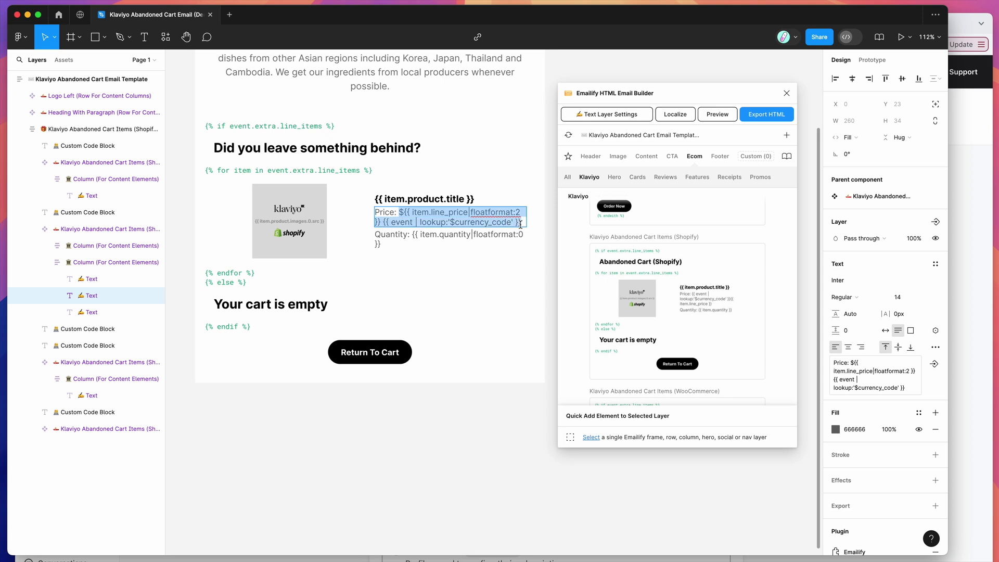
left_click(414, 233)
left_click_drag(420, 233, 423, 242)
key("Escape")
Step: Review the product image's Emailify settings: clickable link URL, alt text and image source override
left_click(281, 229)
left_click(294, 218)
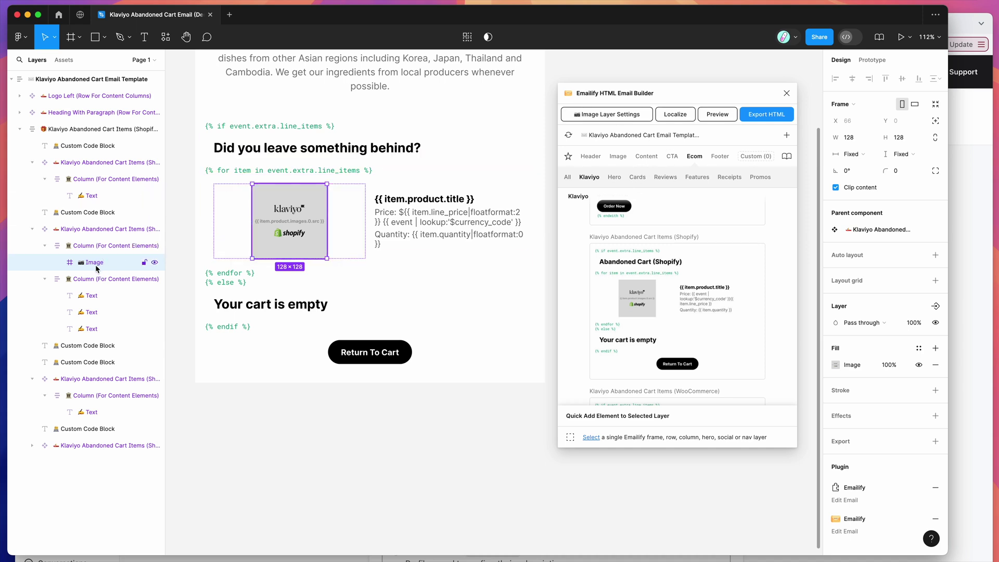
left_click(605, 116)
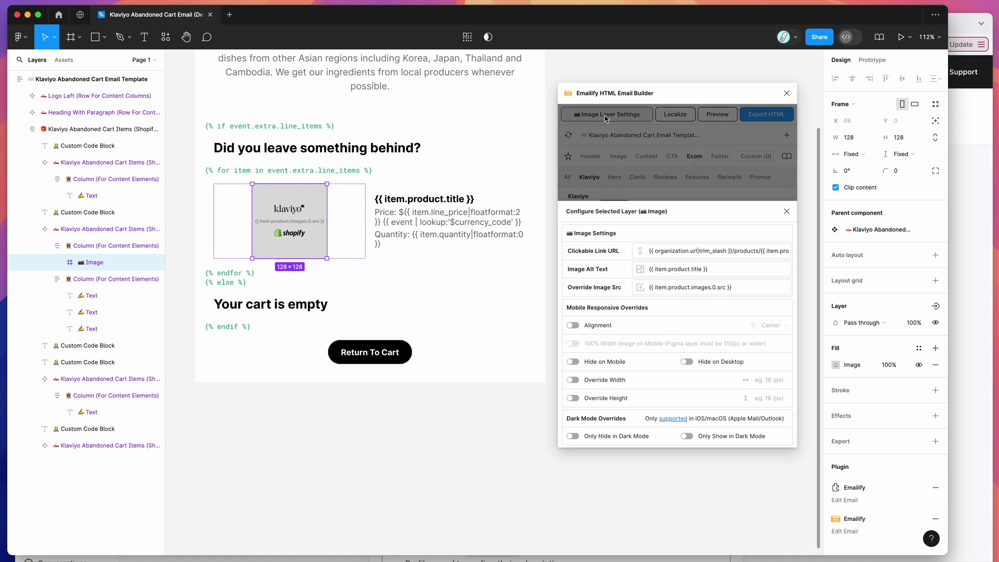
left_click_drag(649, 251, 643, 271)
left_click(666, 271)
left_click_drag(733, 288, 629, 291)
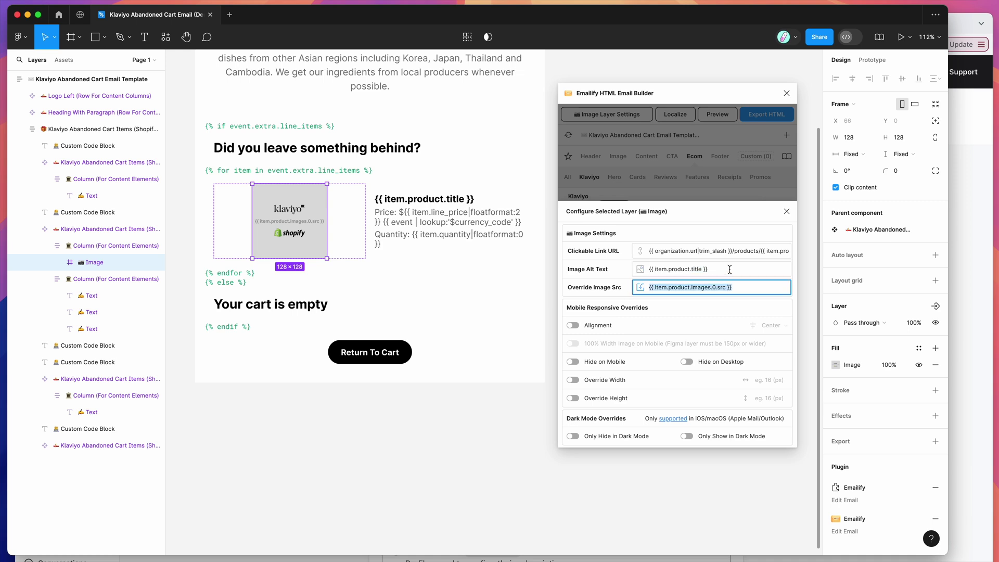
left_click_drag(729, 270, 633, 270)
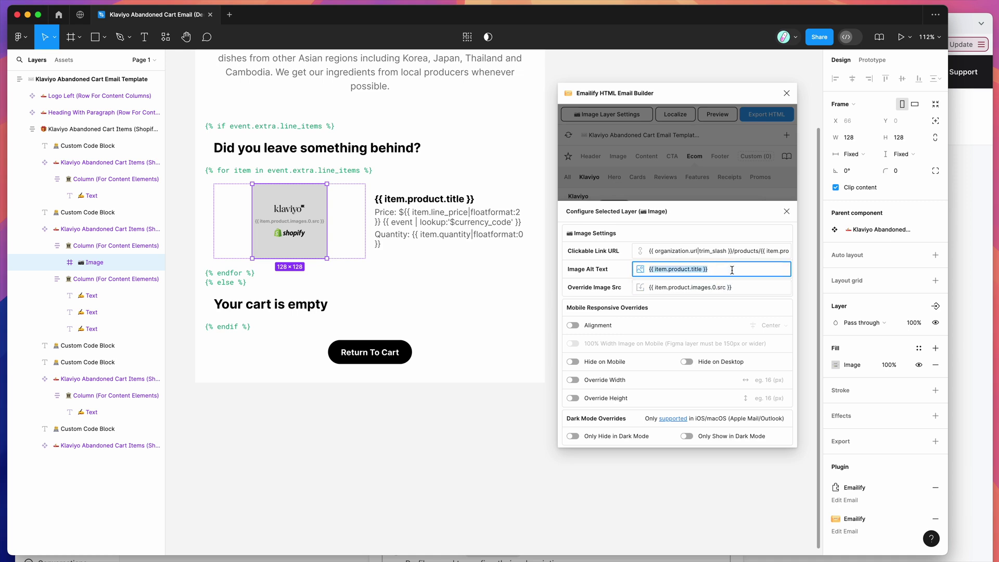
left_click(697, 249)
left_click(733, 215)
left_click(786, 212)
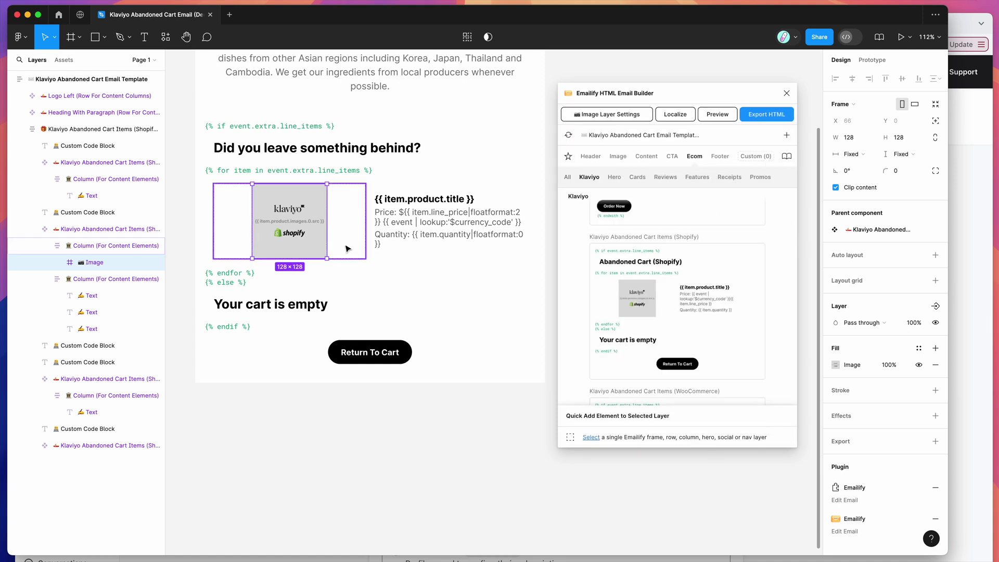
Step: Resize the product image to 130 × 130 and select the column holding the product's text layers
left_click_drag(330, 259, 331, 260)
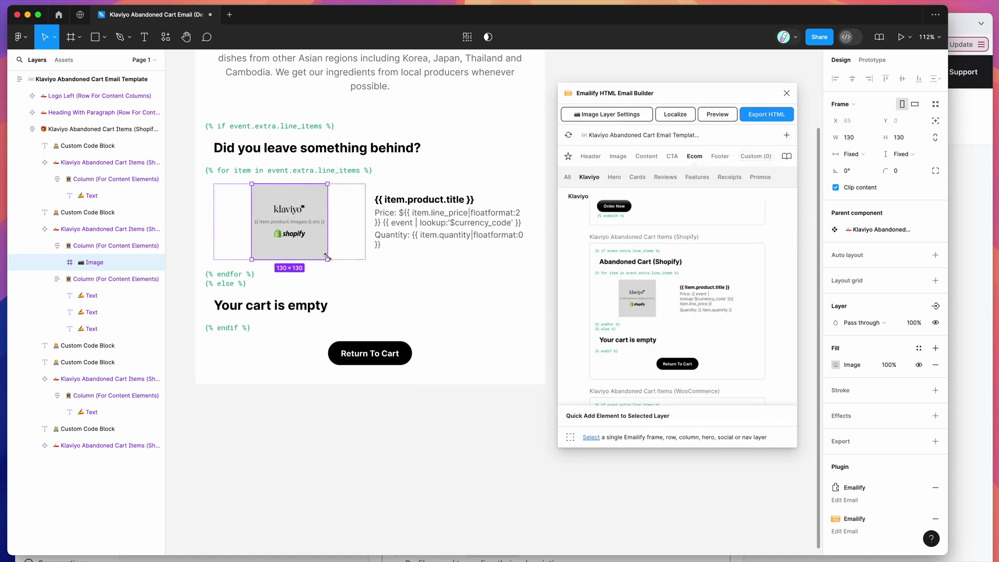
left_click(433, 244)
double_click(424, 199)
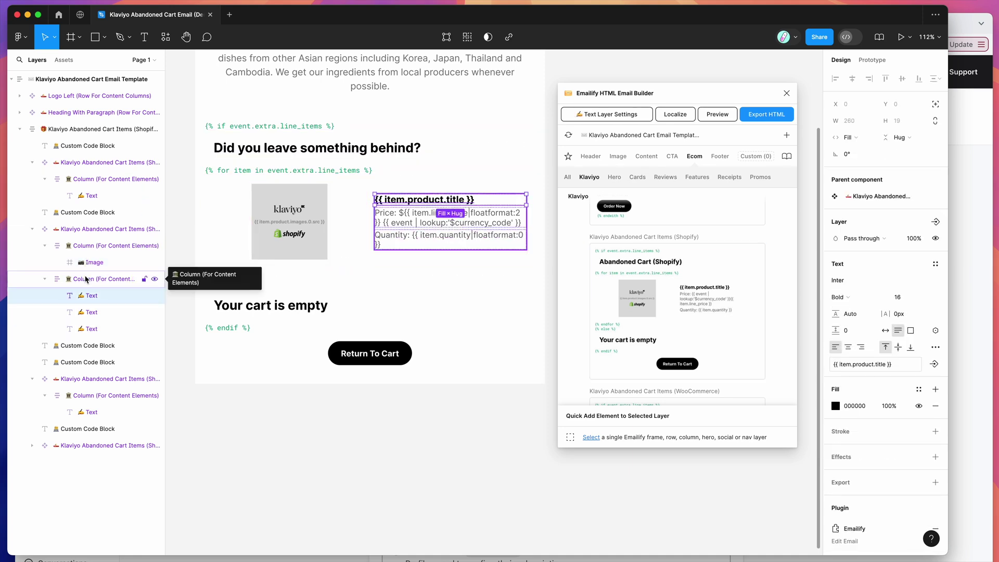
left_click(156, 279)
scroll(598, 245, "up", 5)
scroll(507, 249, "up", 2)
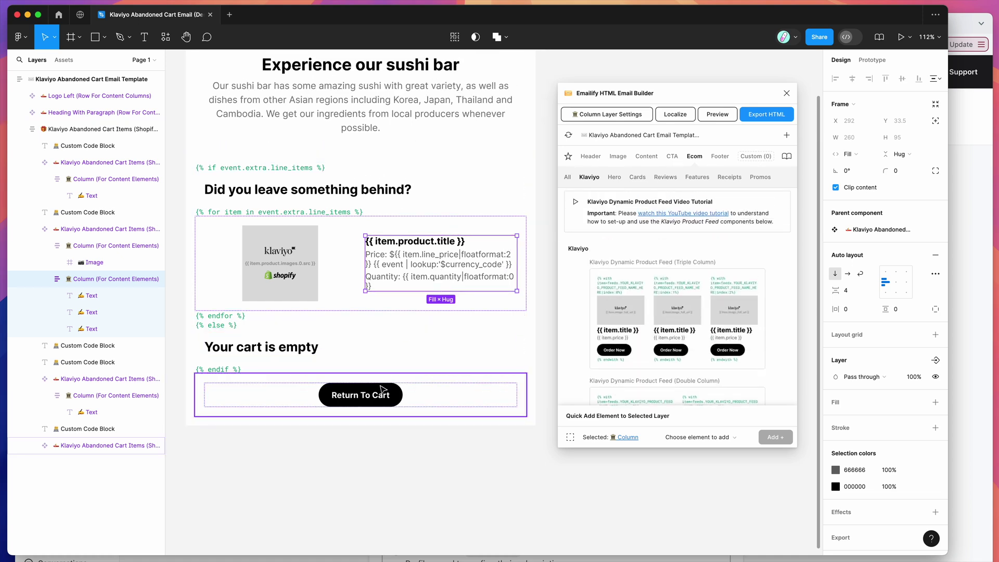
Step: Open the Return To Cart button's Emailify settings and check its clickable link URL
left_click(395, 391)
left_click(371, 397)
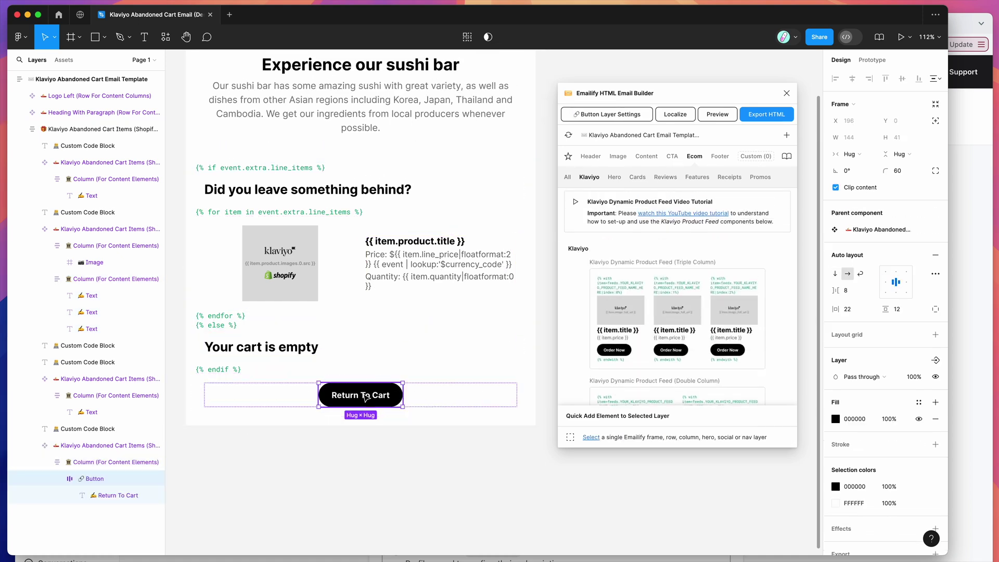
left_click(612, 115)
triple_click(736, 201)
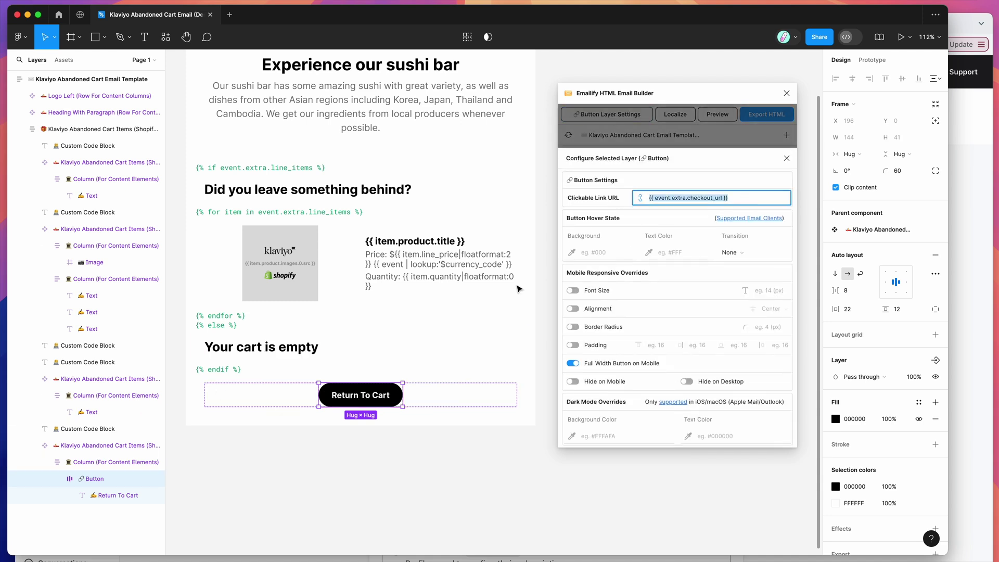
Step: Set the Return To Cart button's corner radius to 20 and select its label text
left_click(897, 171)
type("20")
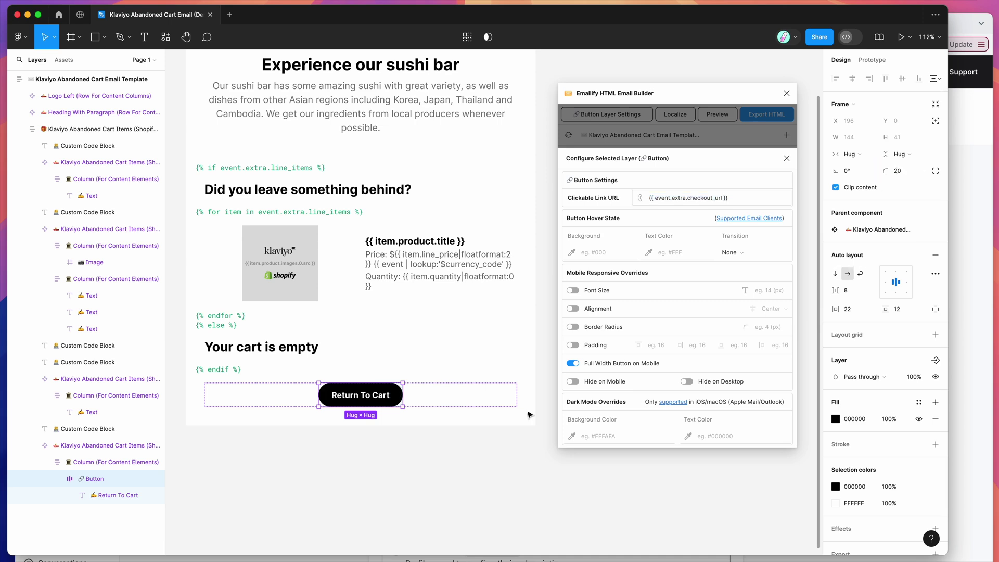
double_click(366, 399)
double_click(355, 395)
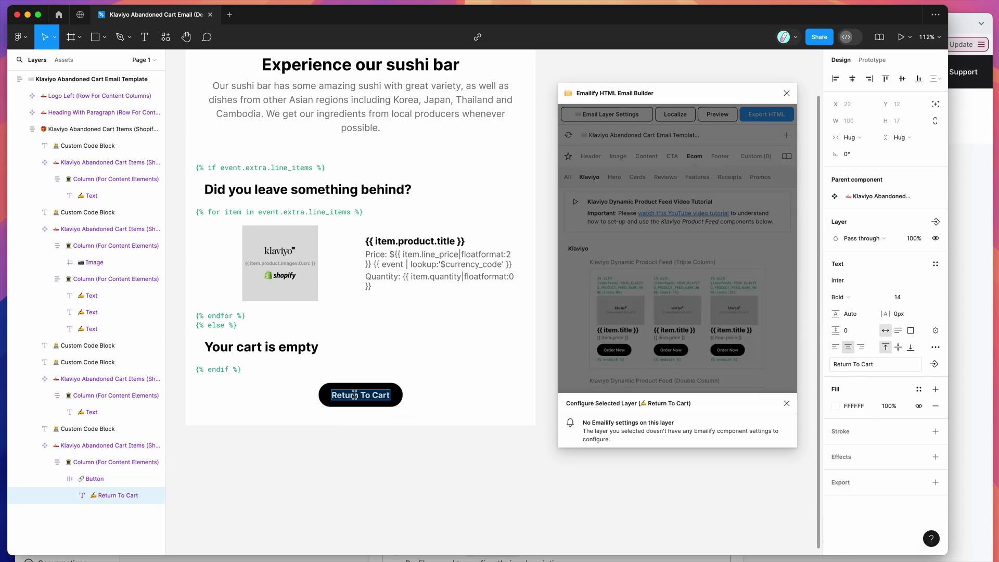
key("Escape")
Step: Add the Klaviyo Footer component from the footer platforms below the Return To Cart button
scroll(402, 398, "up", 2)
scroll(402, 398, "down", 2)
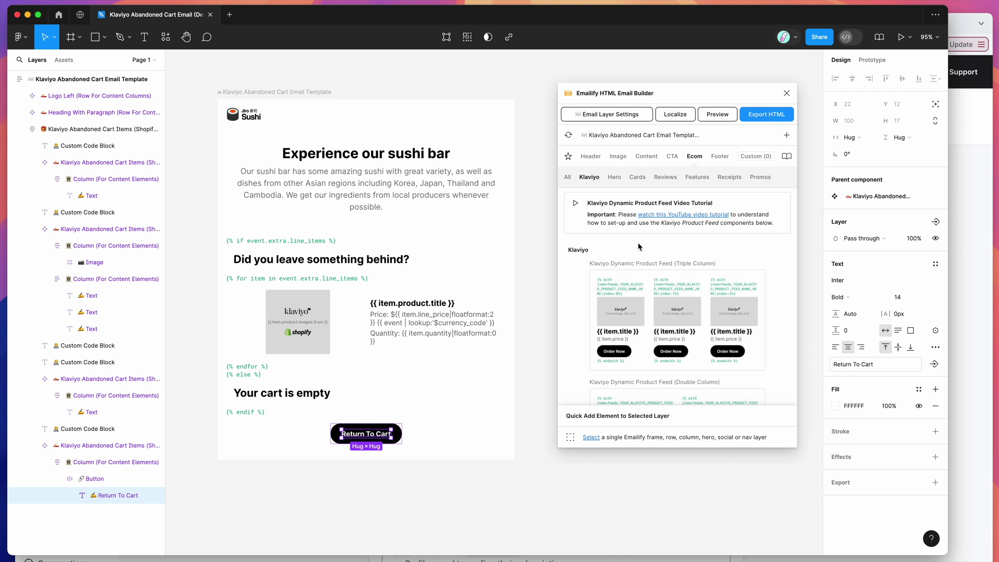
left_click(721, 156)
scroll(773, 286, "down", 3)
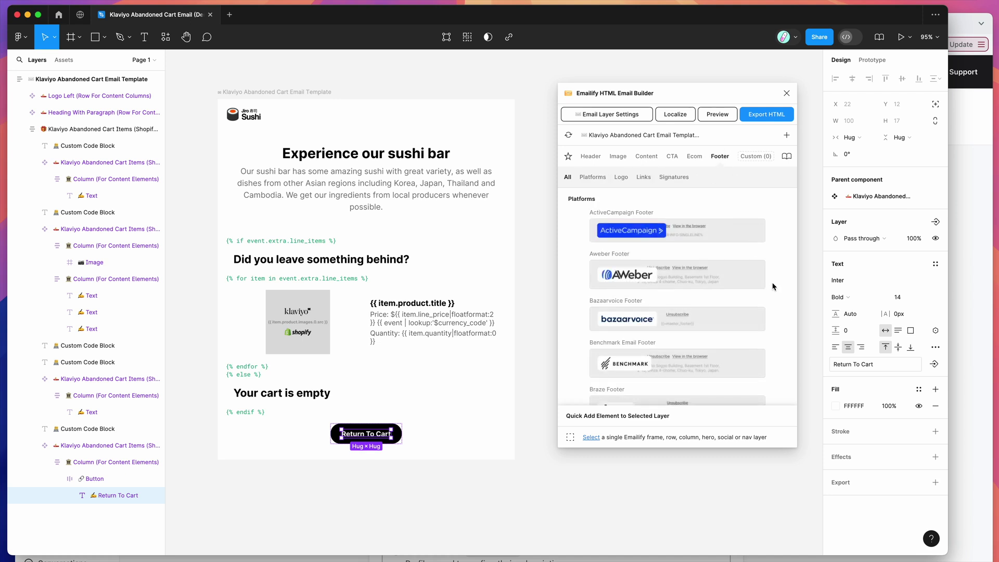
scroll(773, 286, "down", 10)
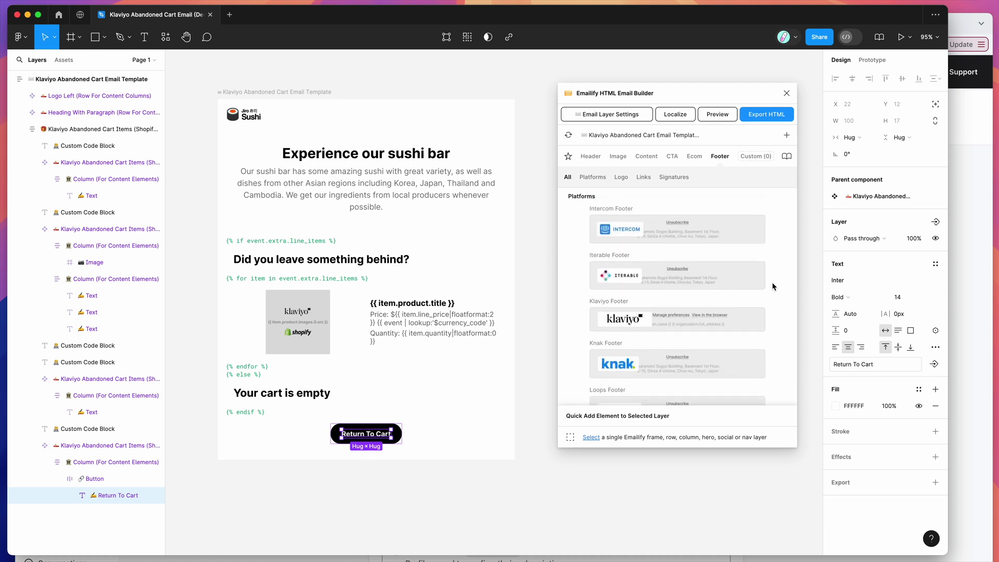
scroll(772, 286, "down", 3)
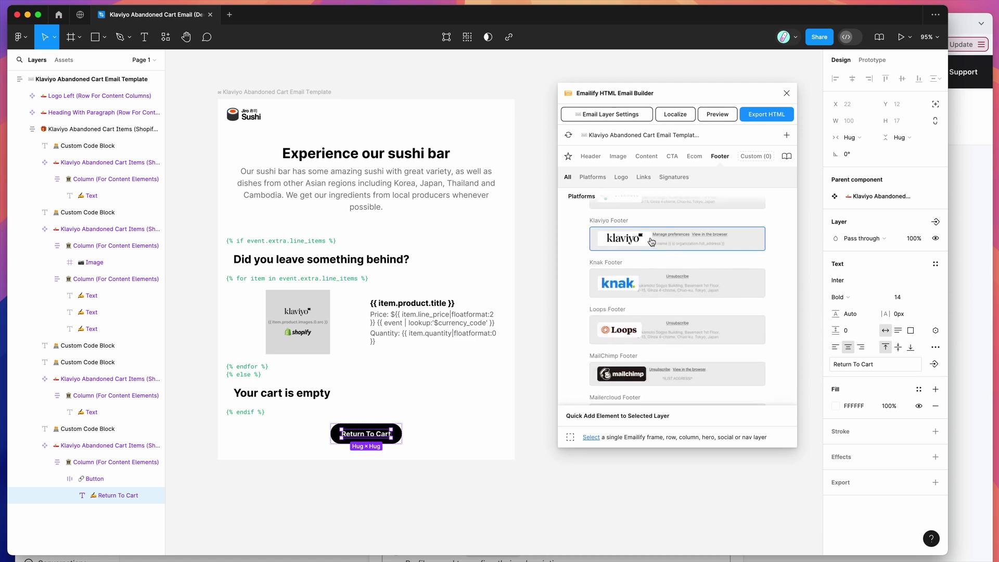
left_click(629, 244)
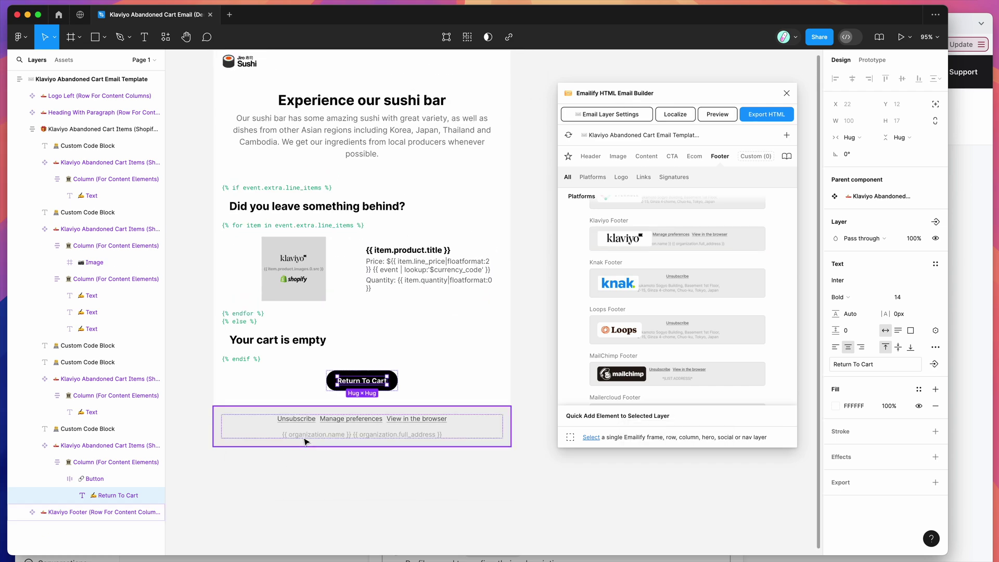
Step: Review the link URLs of the footer's Unsubscribe, Manage preferences and View in the browser links
left_click(302, 437)
scroll(302, 437, "up", 3)
left_click(298, 414)
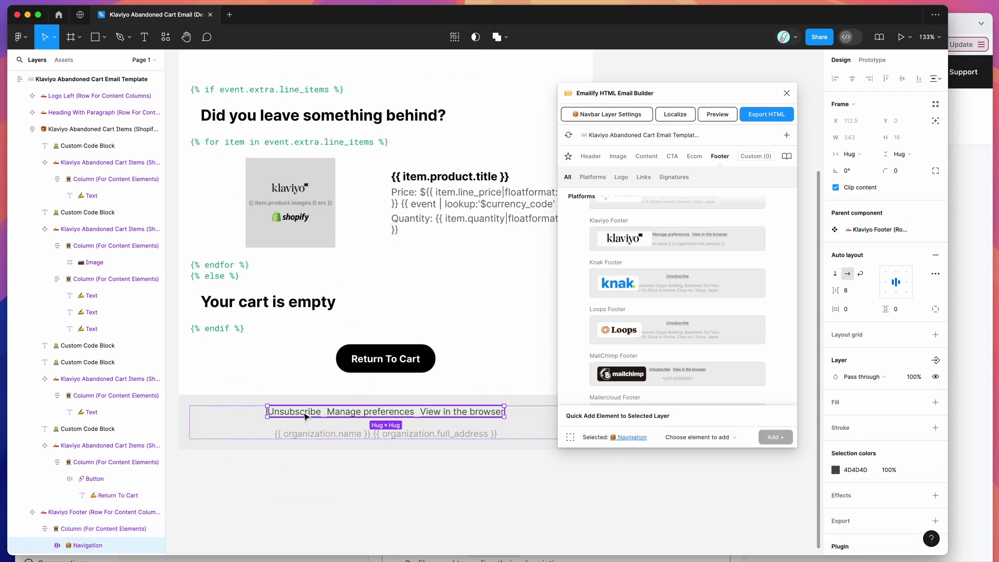
left_click(298, 414)
left_click(597, 115)
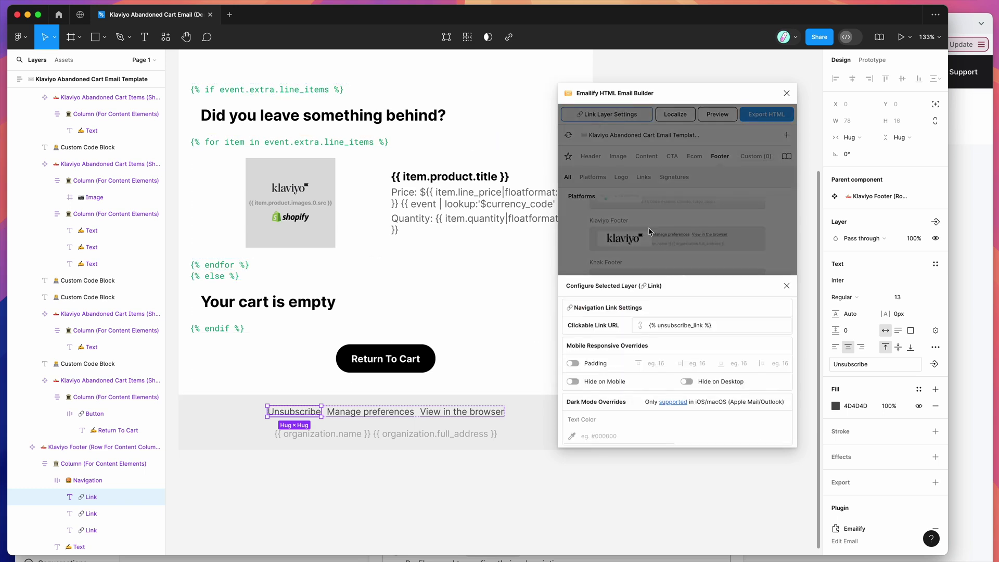
left_click(370, 412)
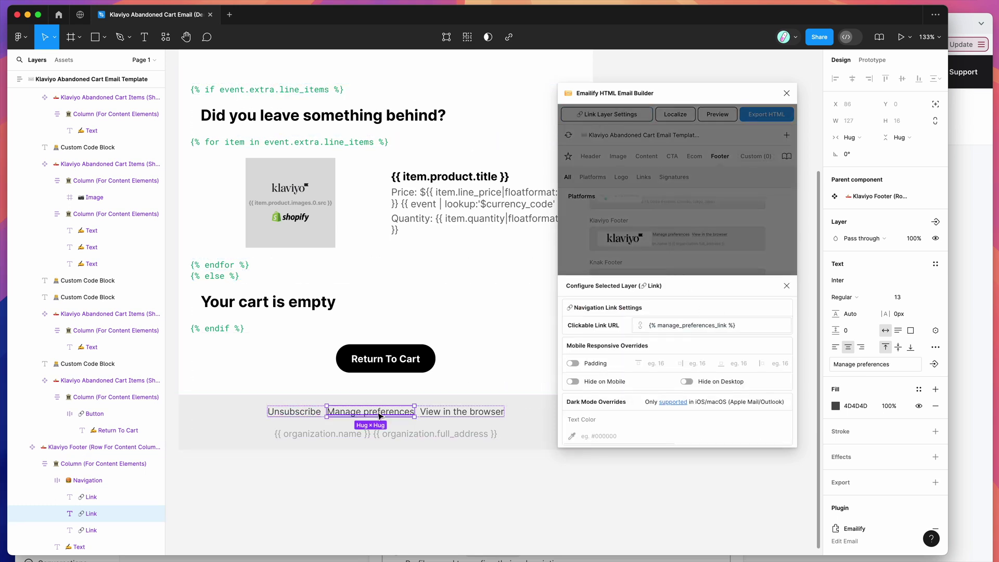
left_click(467, 414)
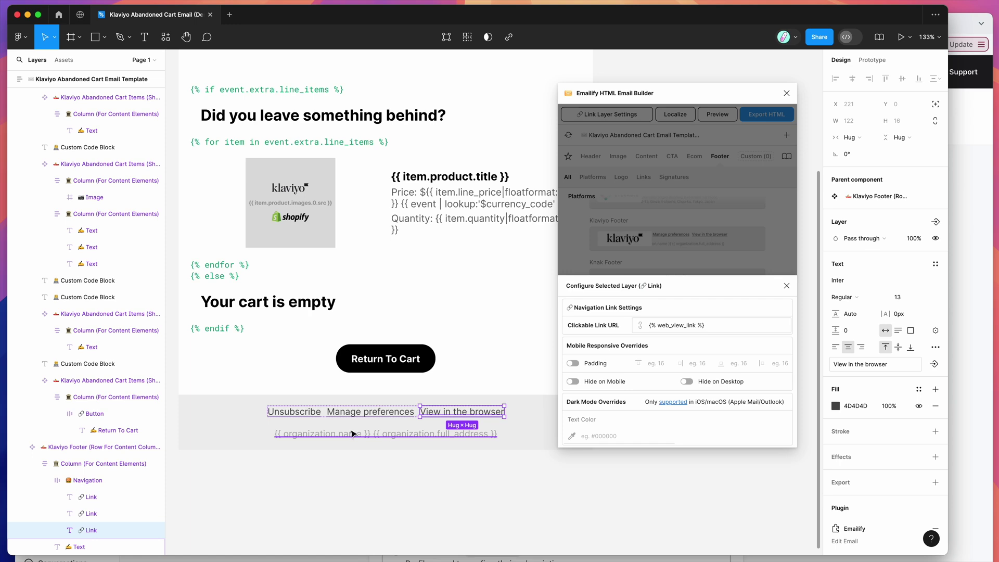
scroll(382, 435, "down", 3)
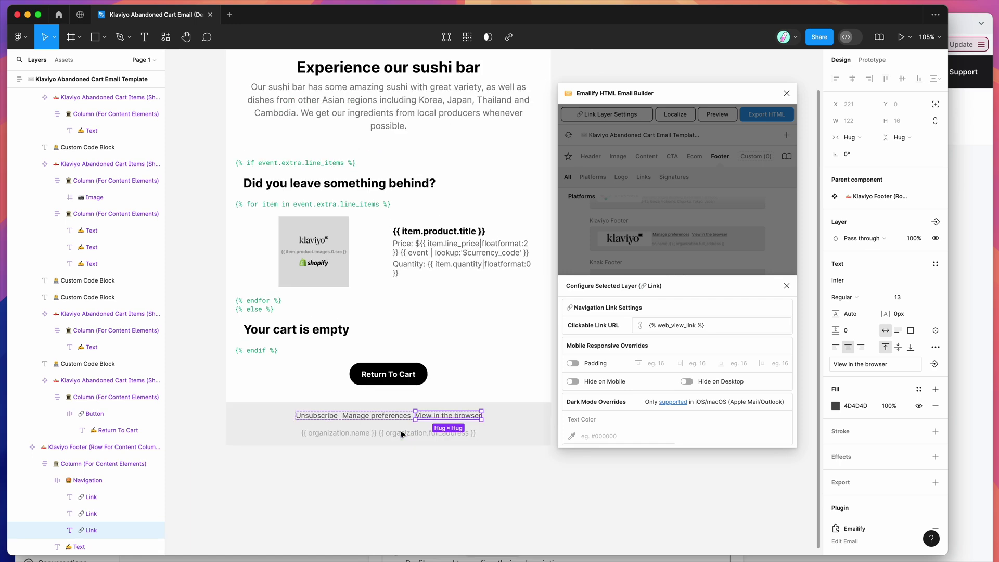
Step: Try a red CD1818 fill on the Klaviyo Footer row and undo it
left_click(402, 435)
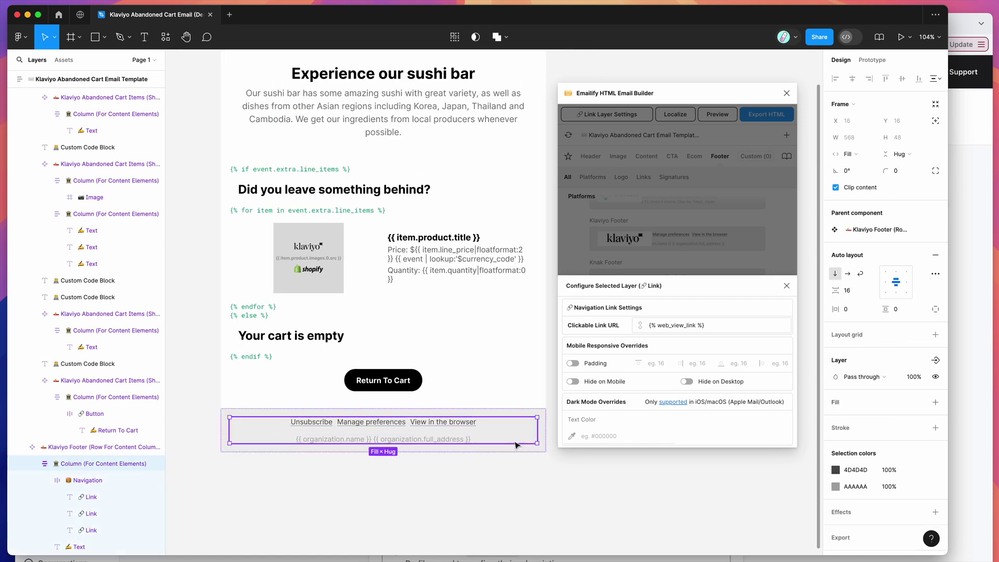
left_click(543, 441)
left_click(836, 427)
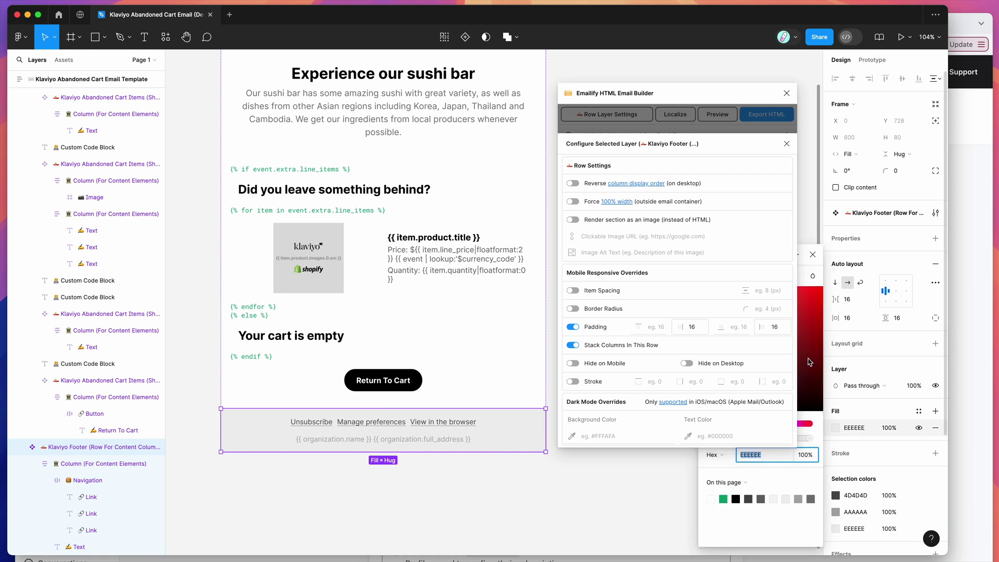
left_click(809, 314)
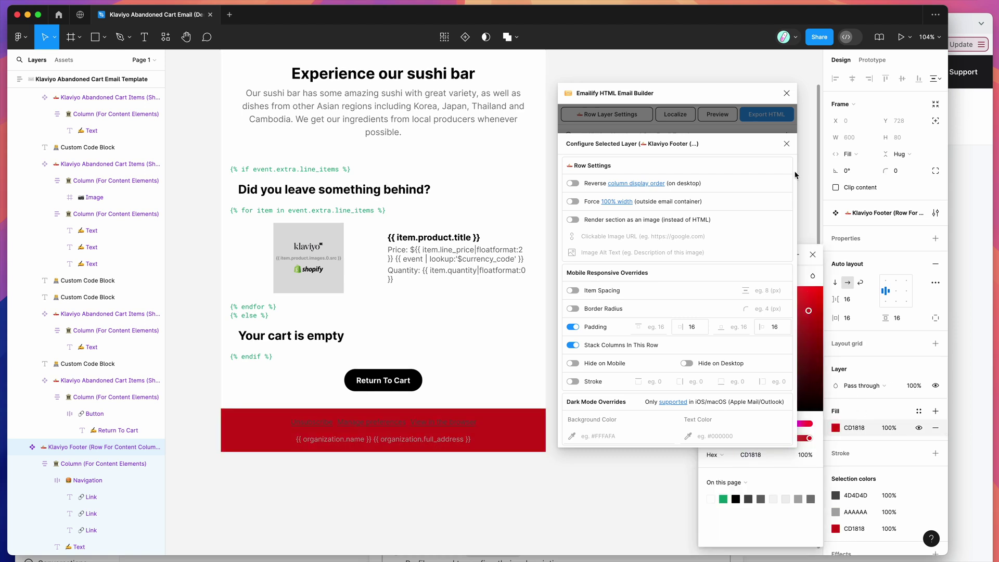
left_click(809, 251)
key("super+z")
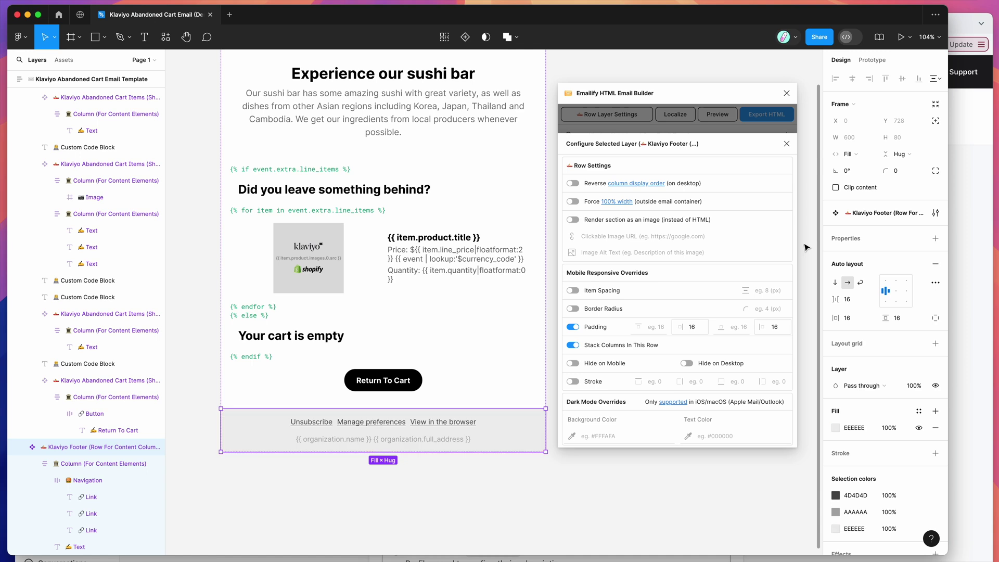
scroll(476, 318, "up", 5)
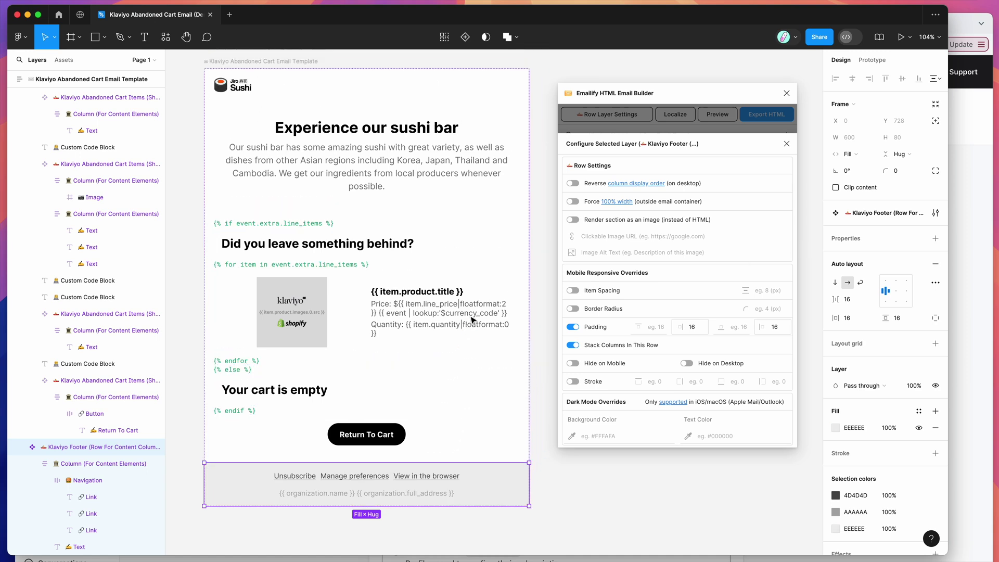
Step: Preview the email at iPhone SE size and check the mobile layout from the header down to the footer
left_click(683, 132)
left_click(725, 117)
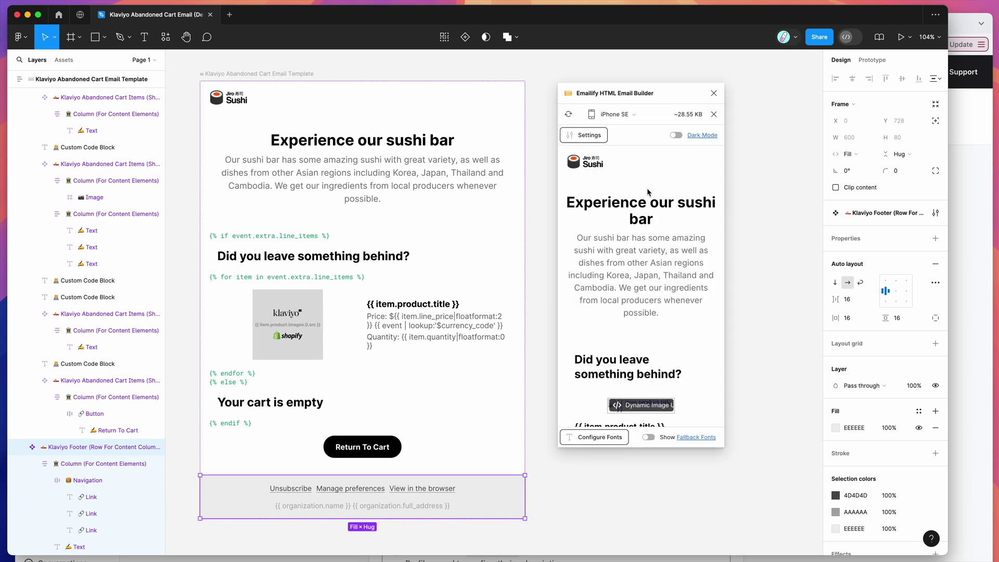
scroll(648, 188, "down", 1)
scroll(675, 293, "down", 5)
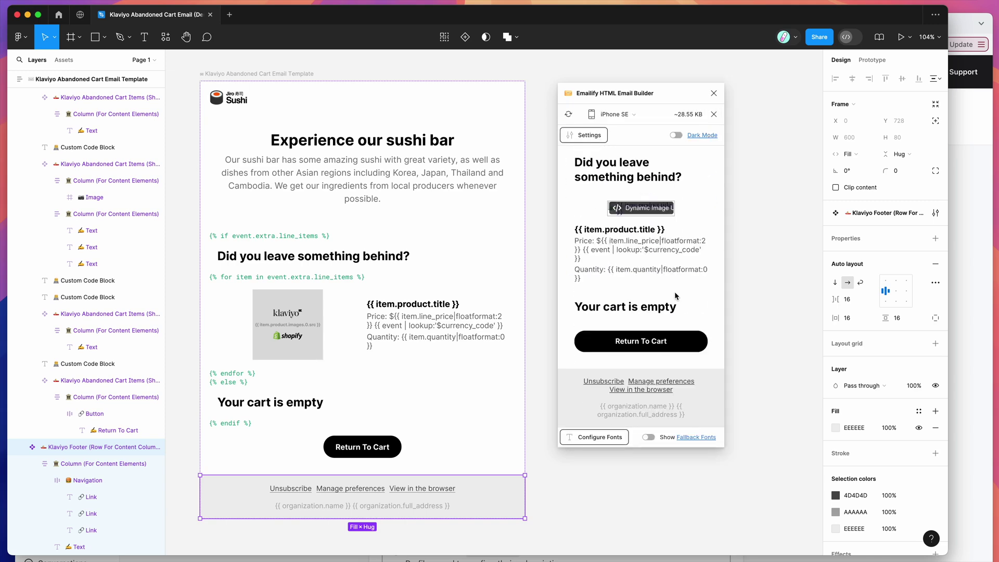
Step: Preview the email at Desktop size, examine the dynamic product image, item text and empty-cart heading, and close the preview
left_click(626, 115)
left_click(623, 144)
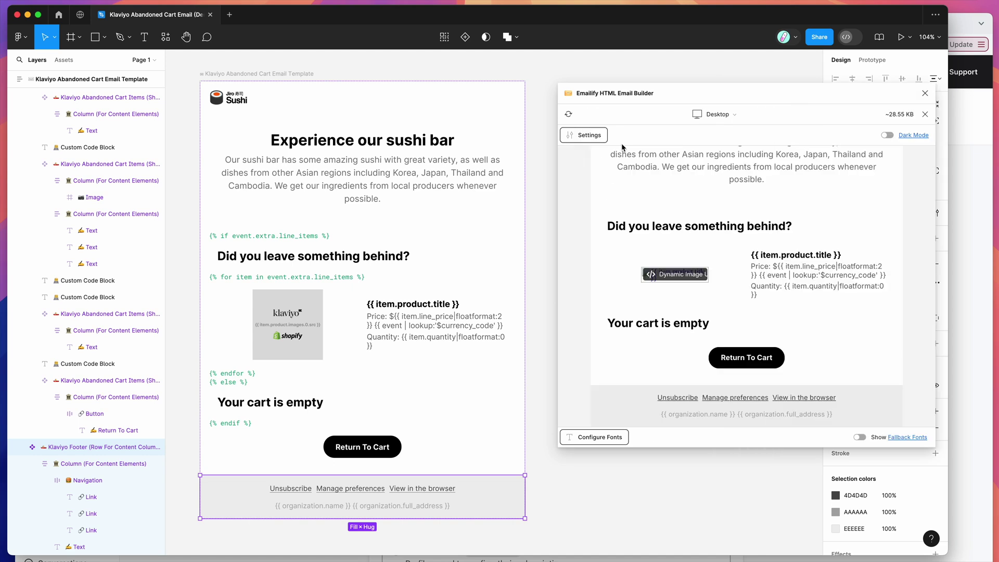
scroll(656, 219, "up", 1)
left_click_drag(657, 252, 676, 307)
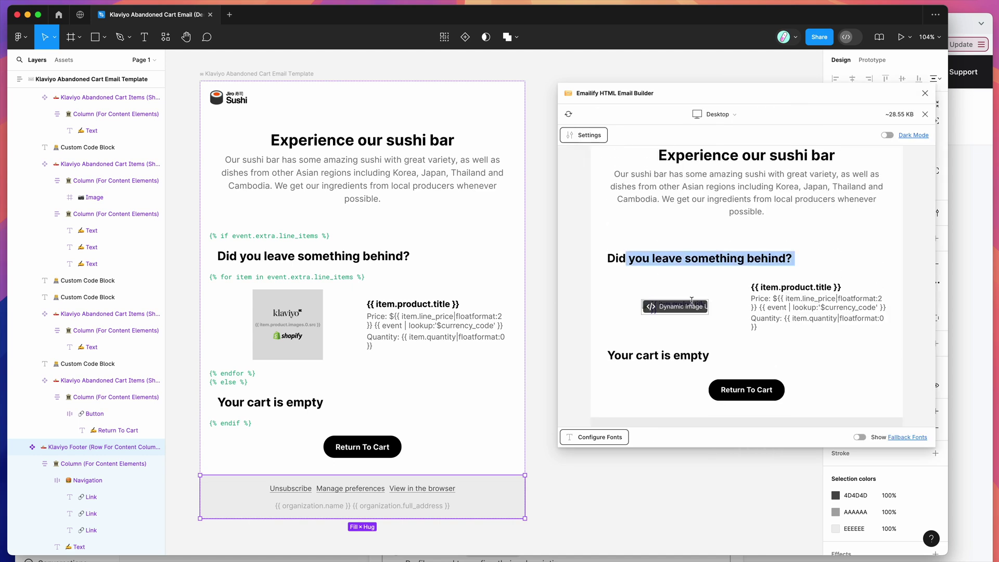
left_click(676, 307)
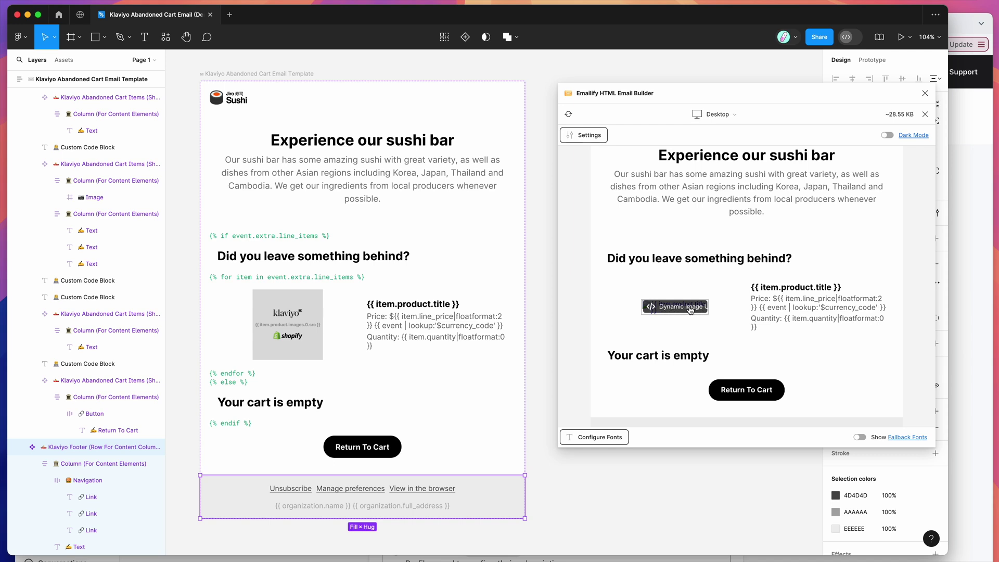
left_click_drag(608, 257, 713, 359)
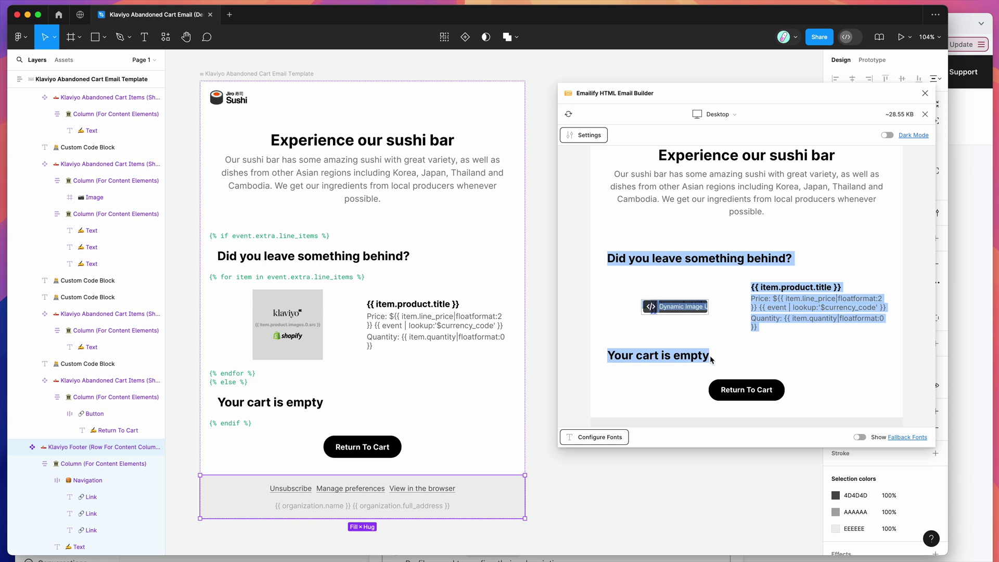
left_click(712, 359)
left_click_drag(757, 329, 747, 297)
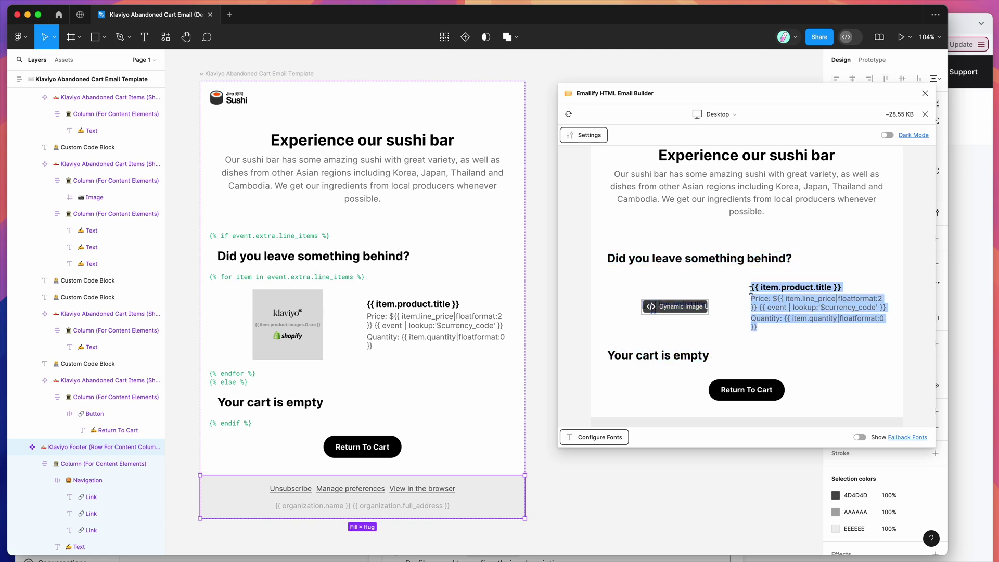
left_click(751, 288)
scroll(751, 287, "down", 1)
left_click_drag(750, 288, 773, 323)
left_click(772, 323)
scroll(776, 307, "up", 2)
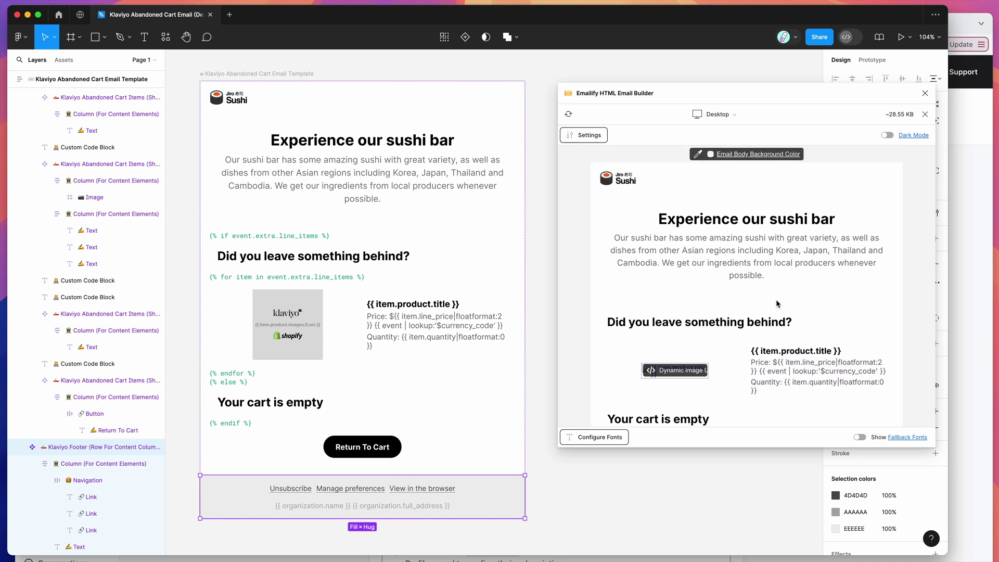
left_click(925, 114)
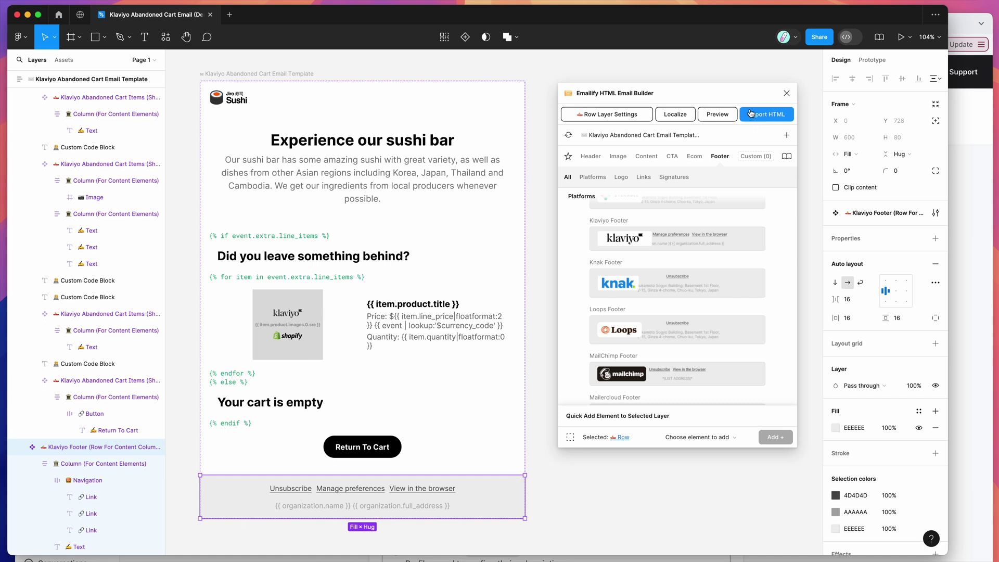
Step: Open the HTML email export and choose Klaviyo as the export platform
left_click(761, 117)
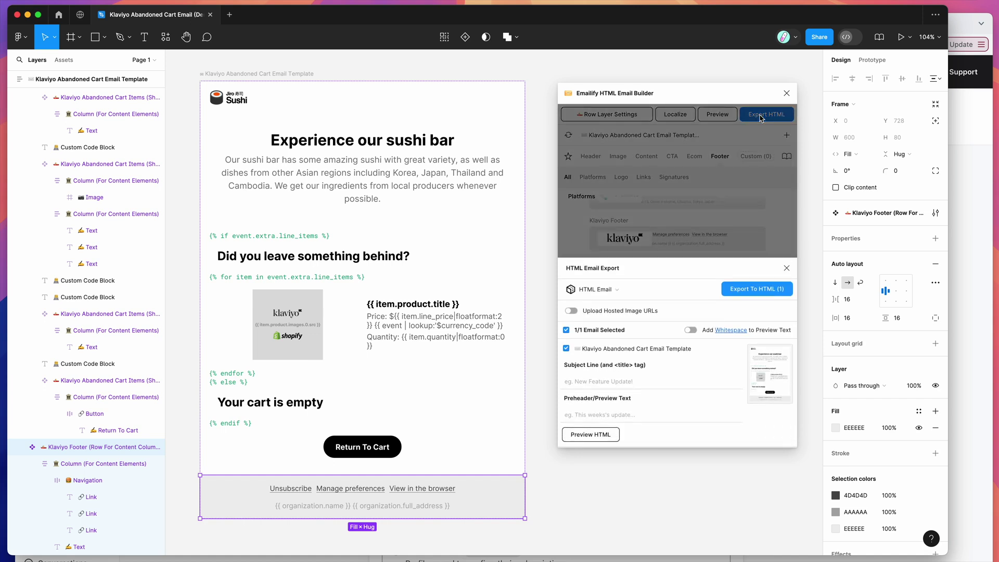
left_click(604, 293)
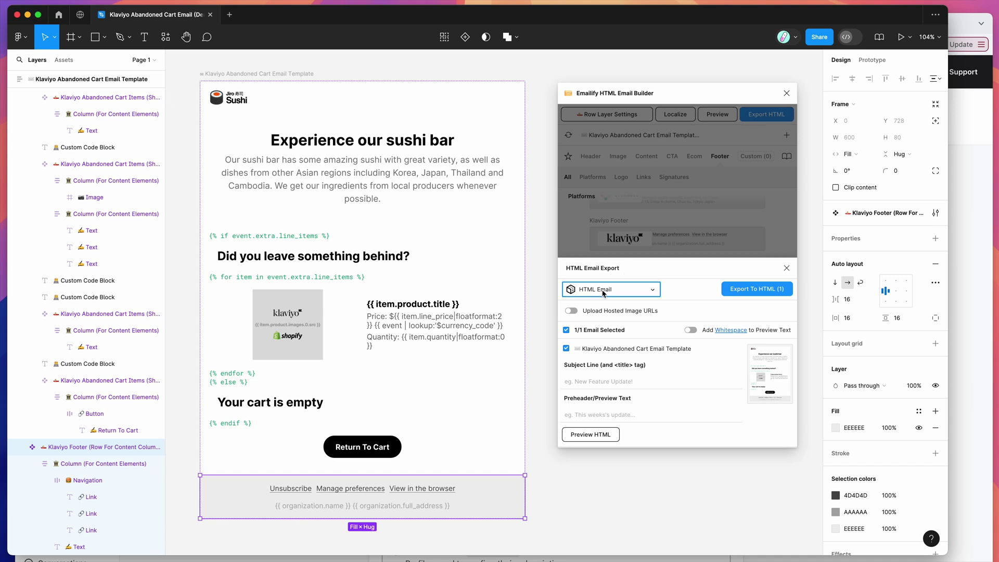
scroll(608, 353, "down", 8)
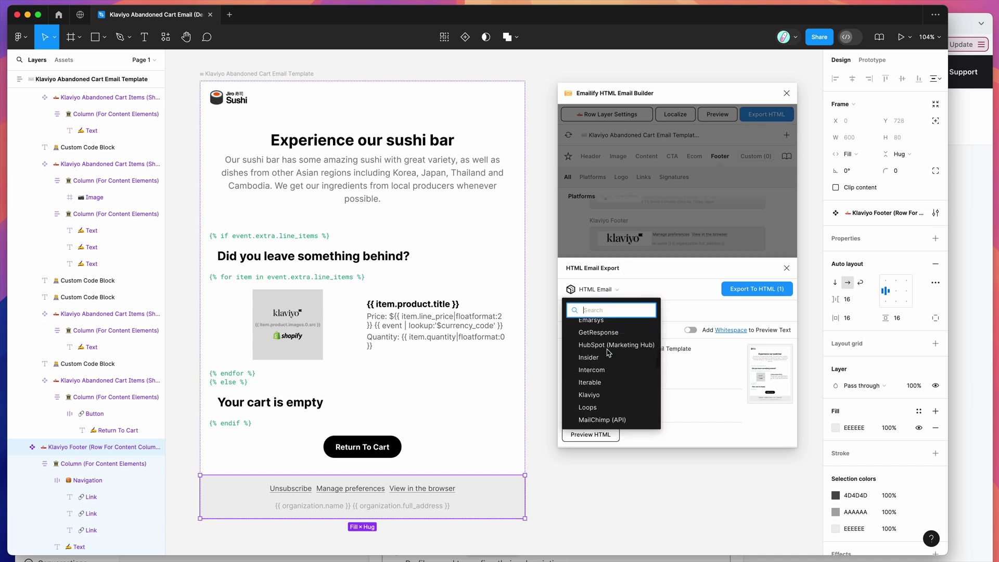
left_click(597, 398)
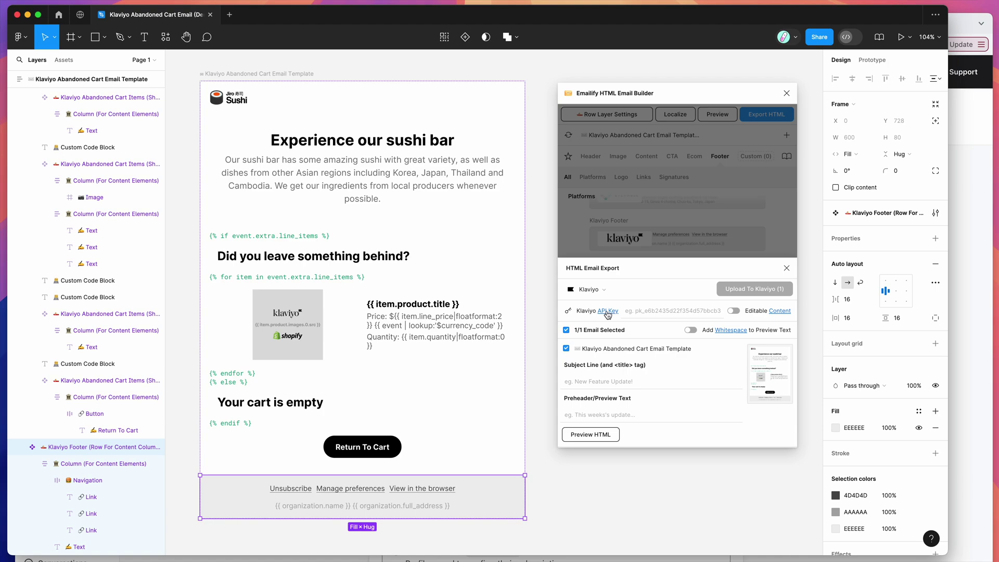
Step: Go to the API keys settings in Klaviyo and start a new private API key named Emailify Klaviyo Key
left_click(610, 311)
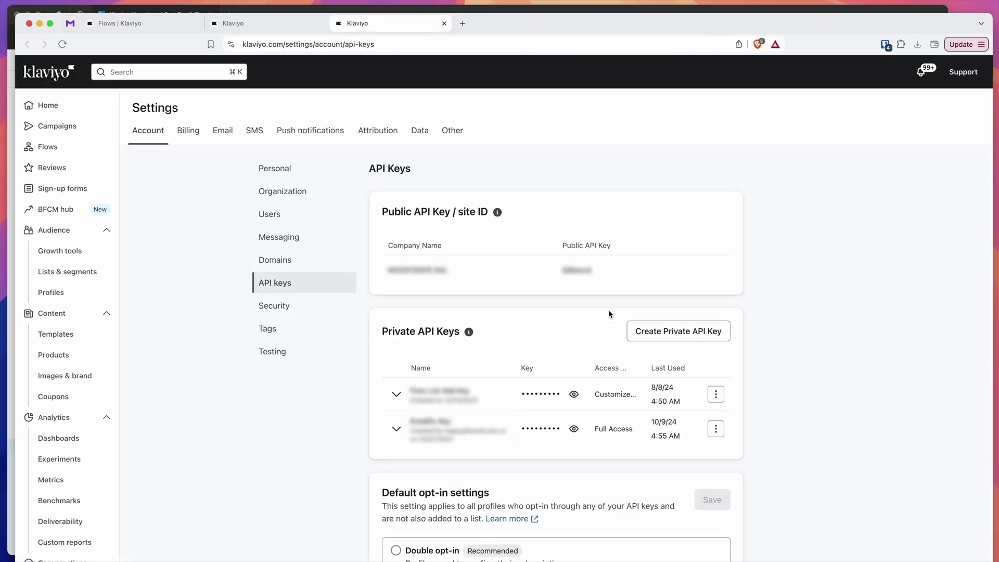
left_click(670, 333)
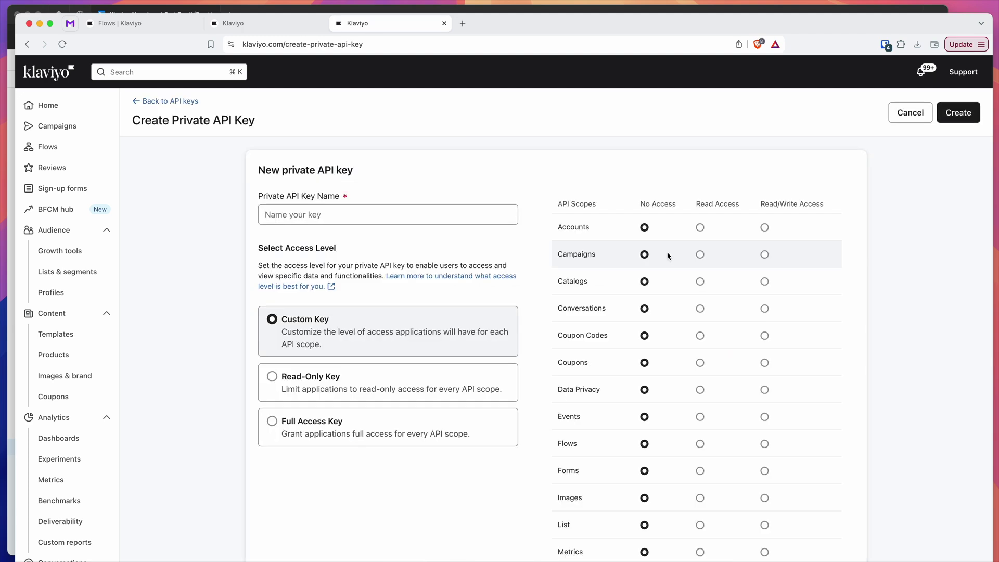
left_click(339, 210)
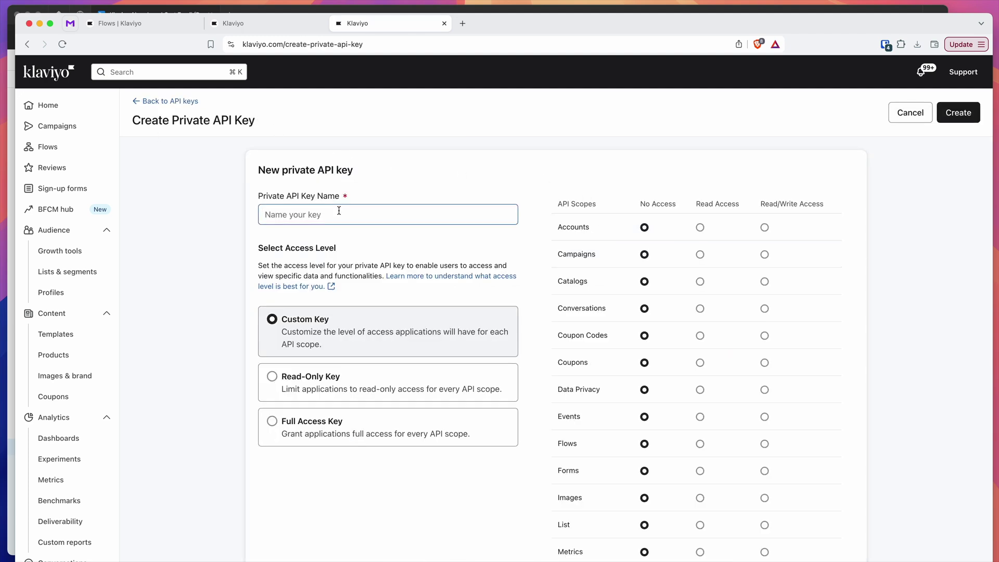
left_click(311, 216)
type("Emailify Klaviyo Ke")
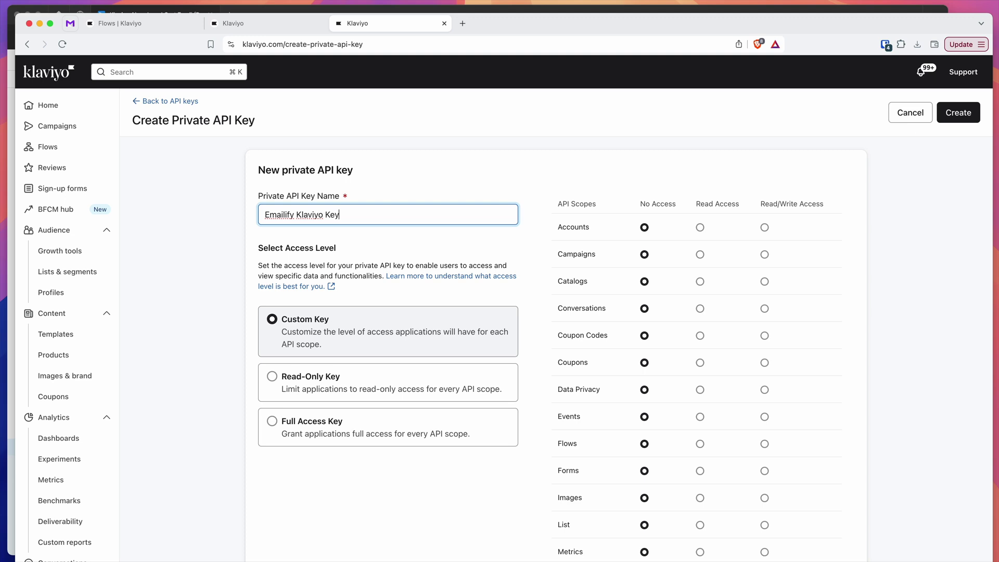
type("y")
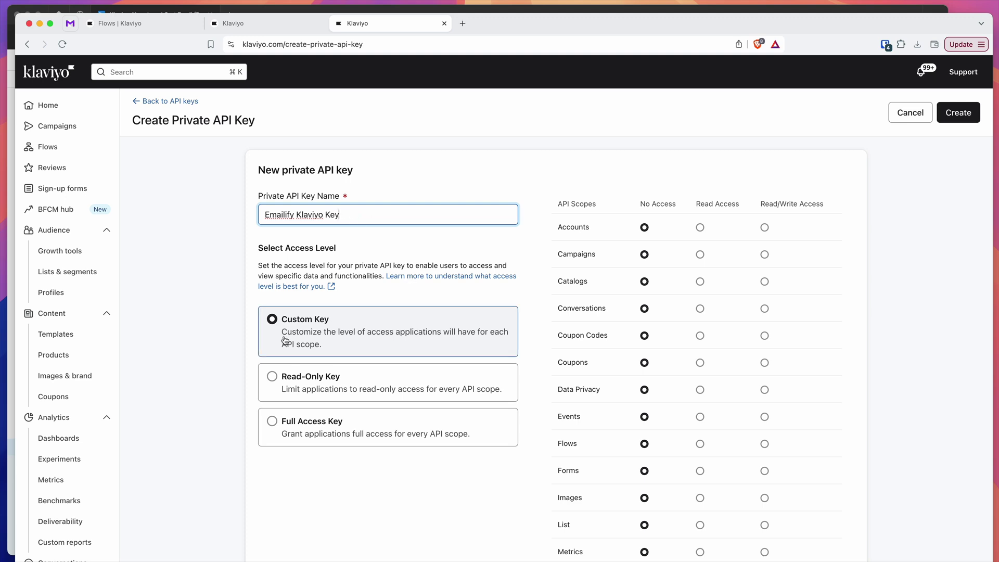
Step: Create the key as a Custom Key with Read/Write Access for the Templates scope
left_click(299, 322)
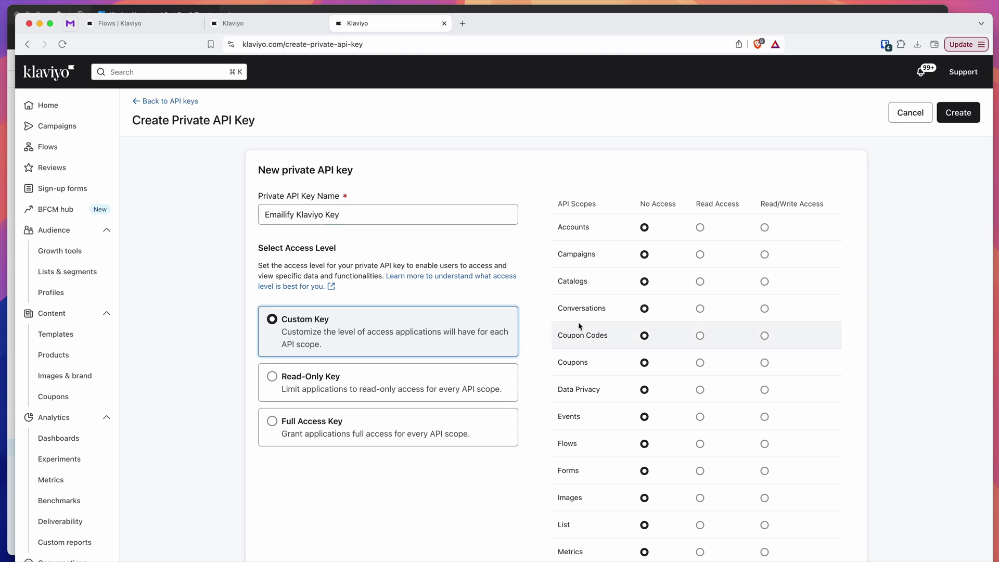
scroll(579, 326, "down", 5)
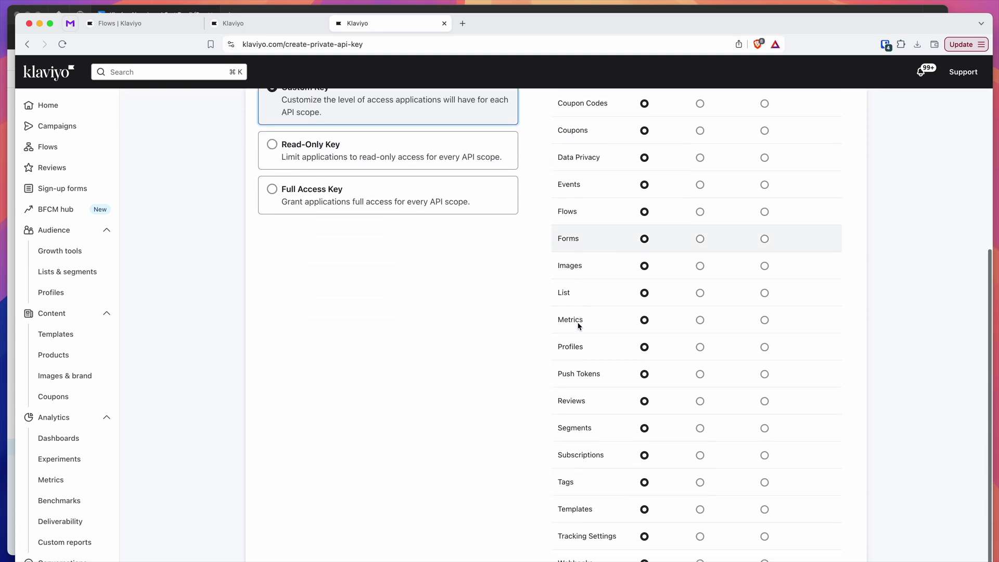
scroll(604, 516, "up", 5)
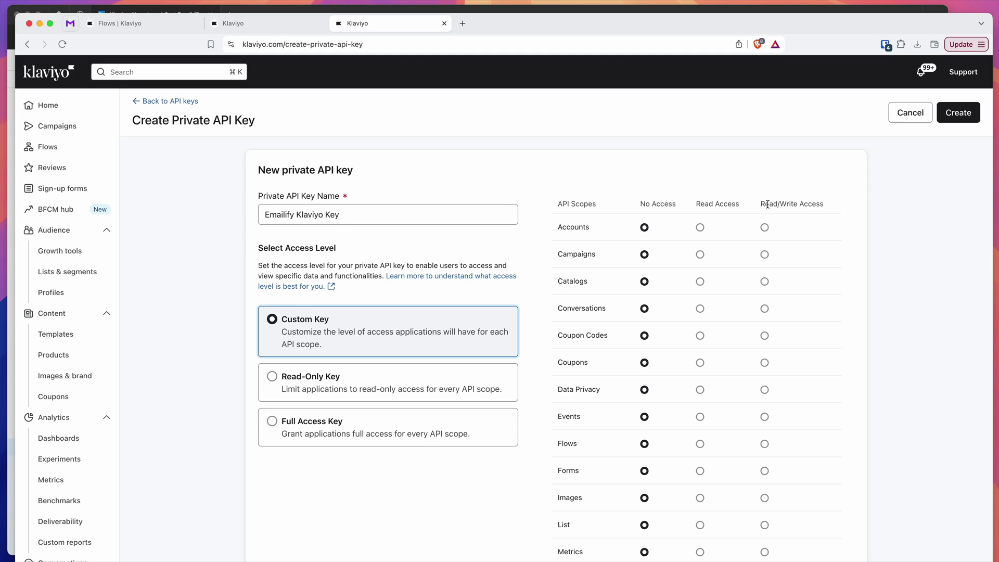
scroll(783, 203, "down", 5)
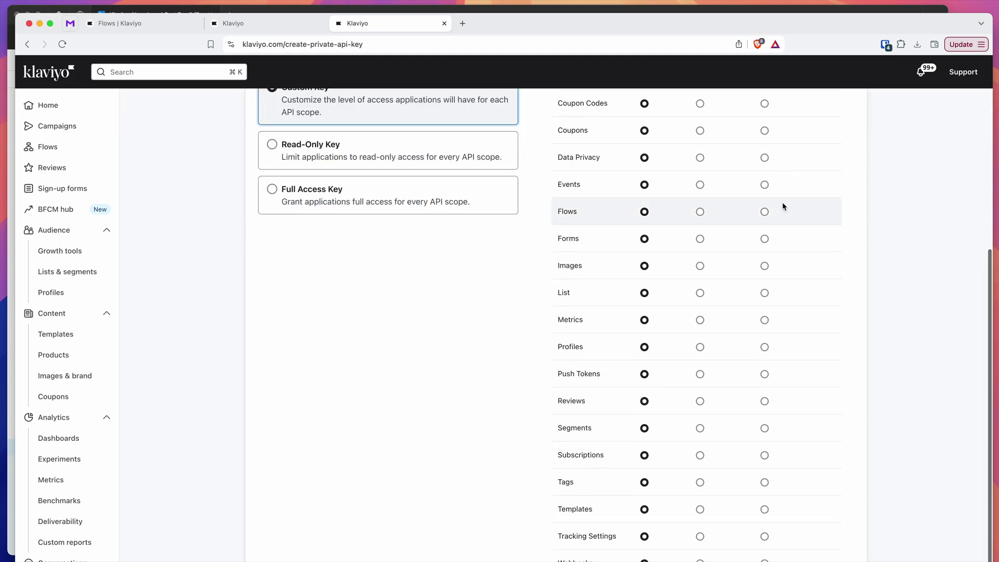
left_click(765, 510)
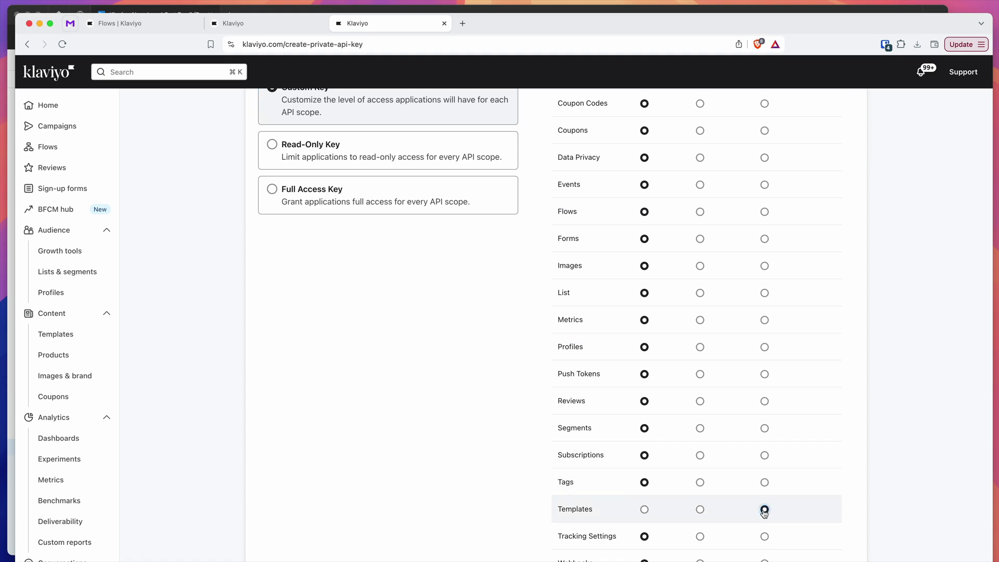
scroll(765, 512, "up", 5)
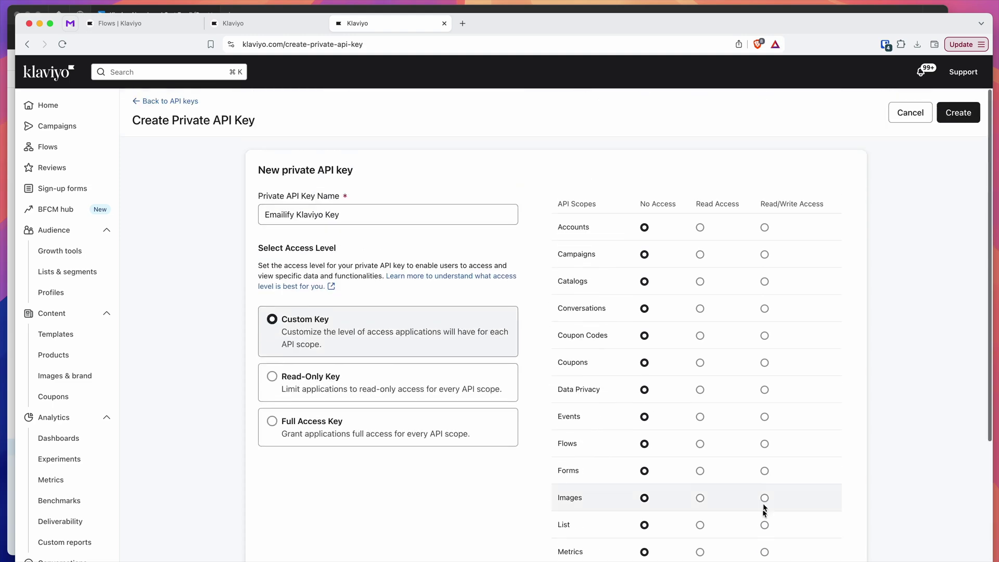
left_click(954, 115)
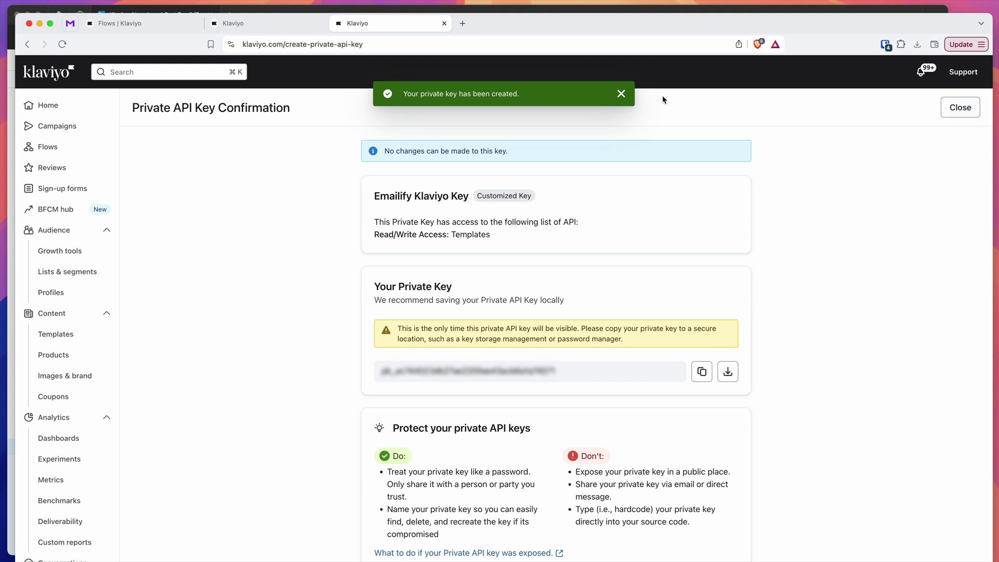
Step: Copy the new private key and paste it into the Klaviyo API Key field of the Emailify export in Figma
left_click(621, 94)
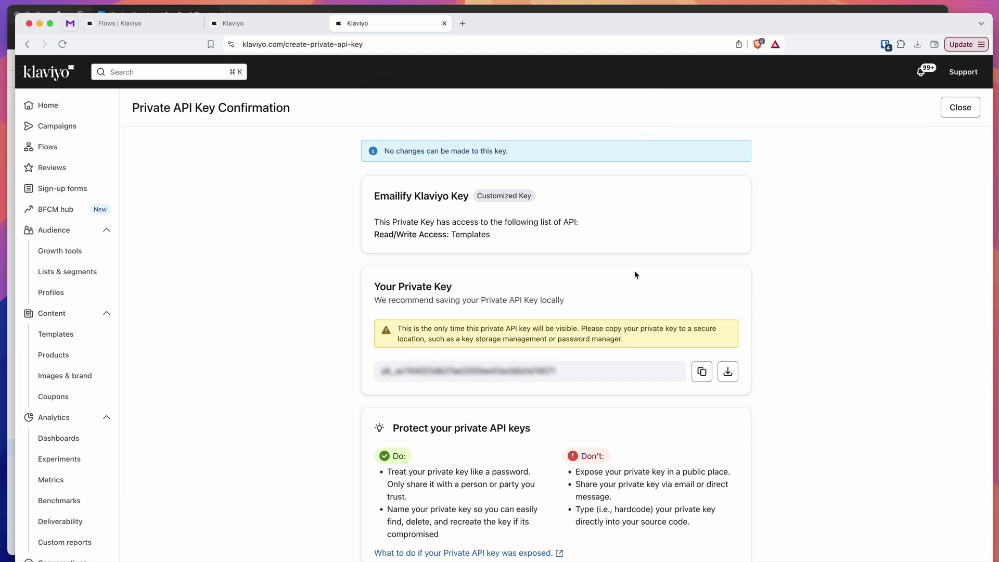
left_click(701, 373)
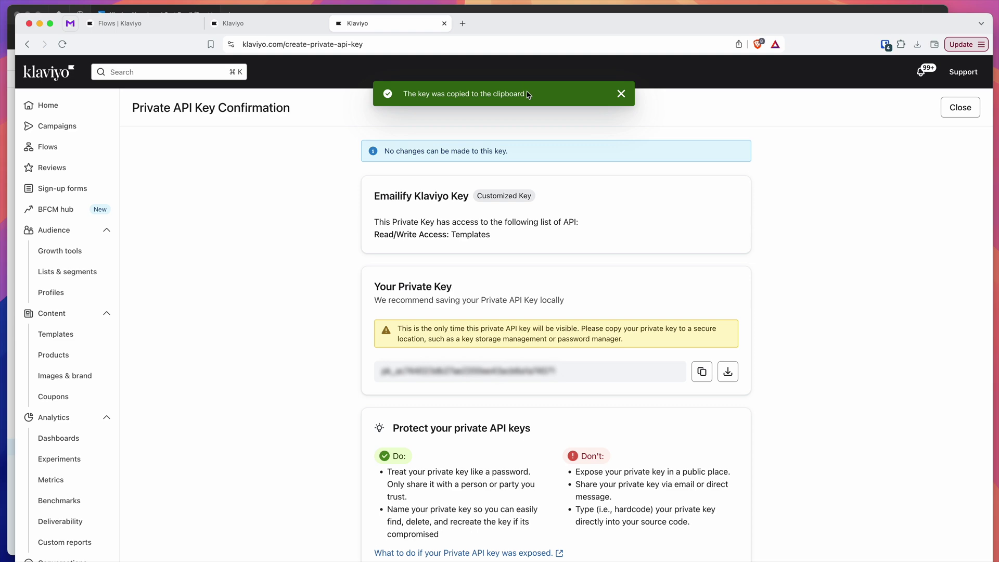
left_click(581, 9)
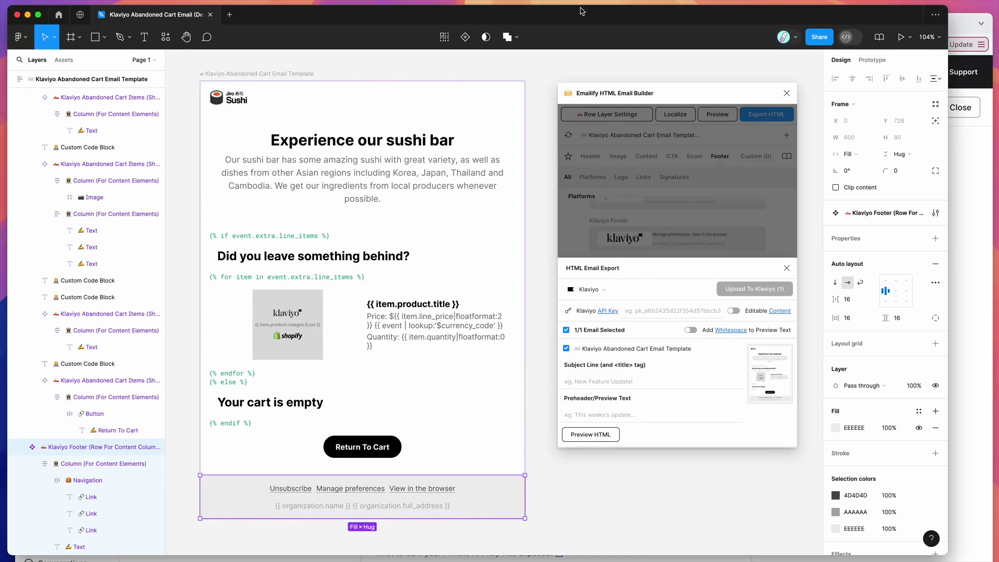
left_click(645, 312)
key("super+v")
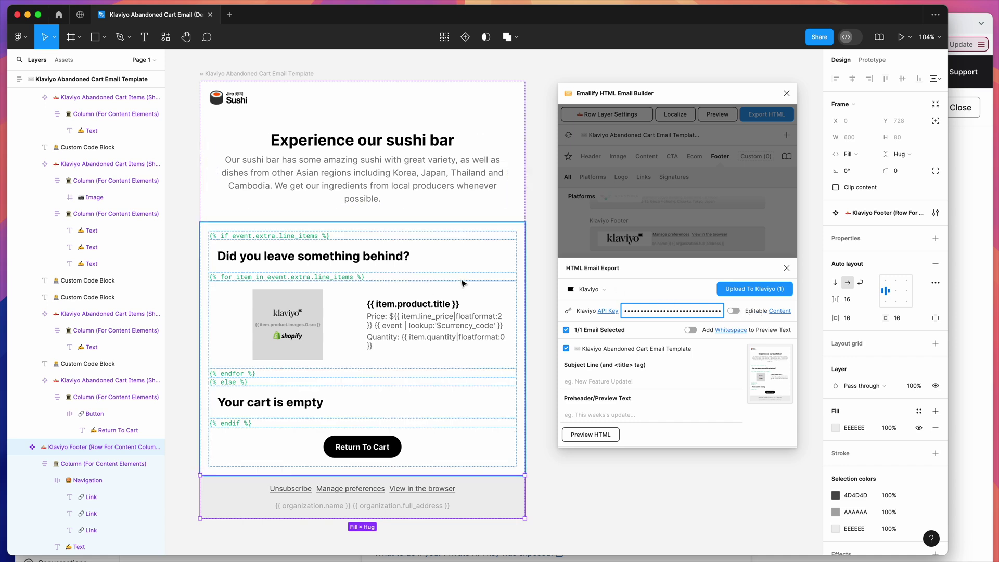
Step: Upload the email template to Klaviyo, leaving the subject line and preheader text blank
left_click(626, 383)
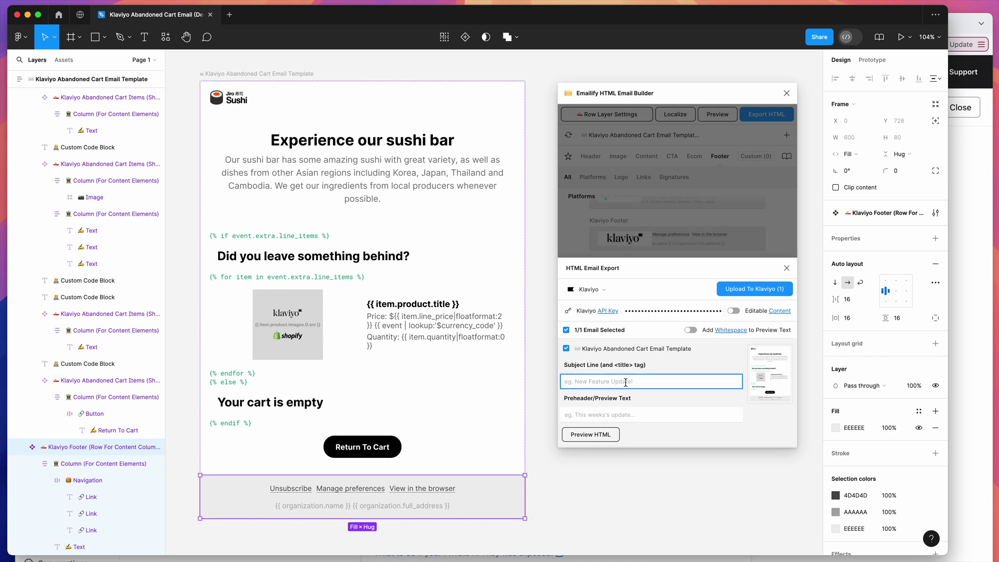
left_click(609, 416)
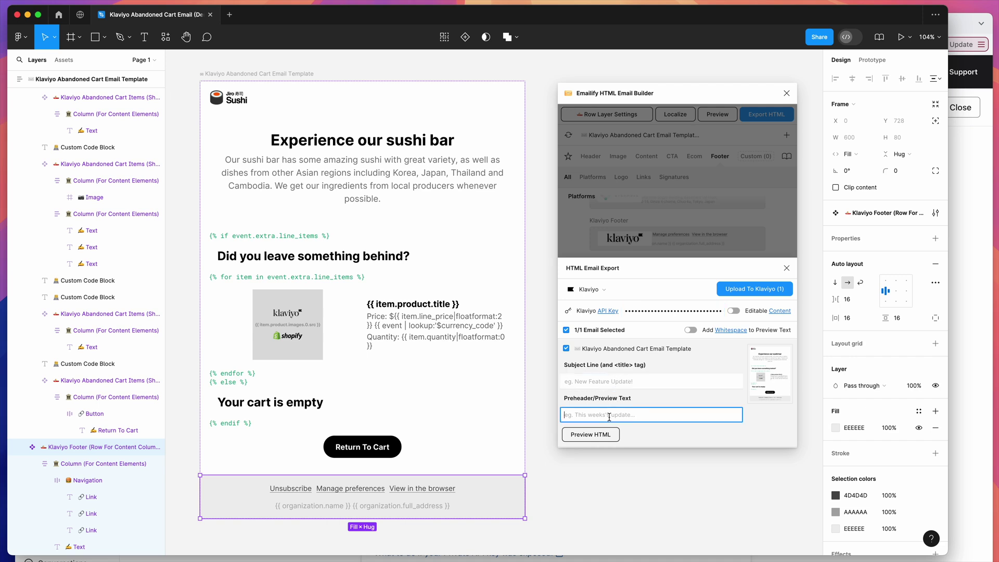
left_click(605, 382)
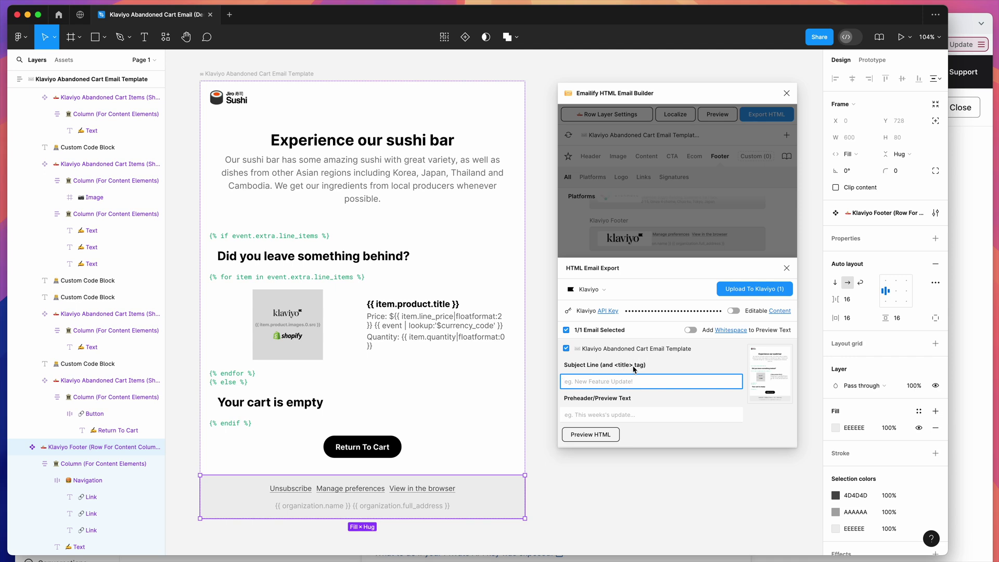
left_click(741, 292)
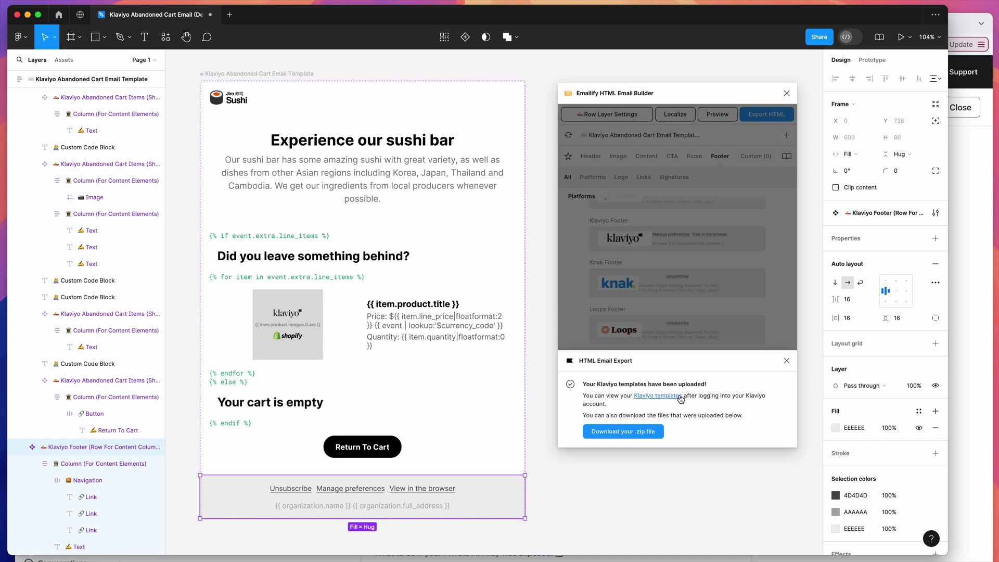
Step: Open the saved templates in Klaviyo and preview the uploaded Klaviyo Abandoned Cart Email Template from header to footer
left_click(678, 398)
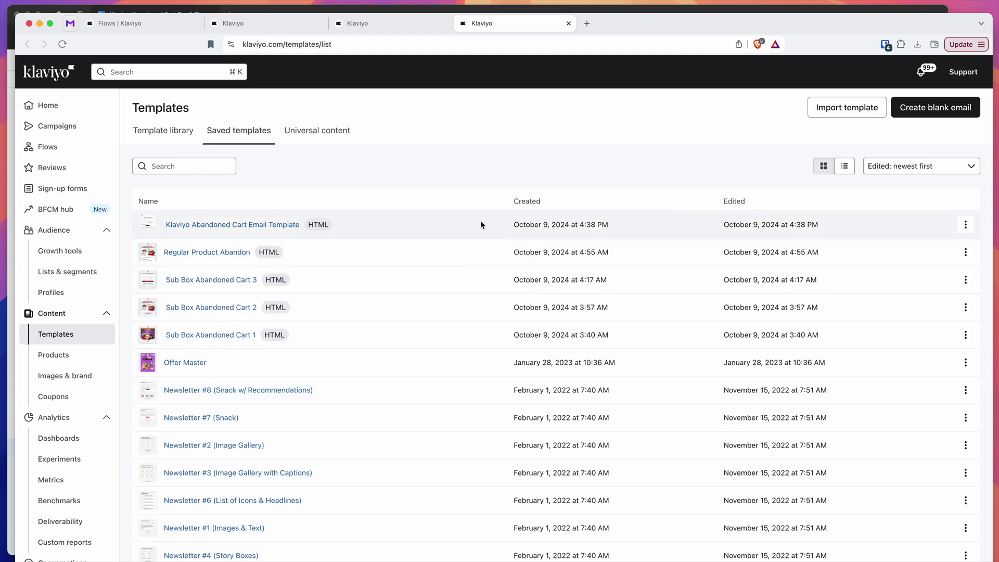
left_click(966, 226)
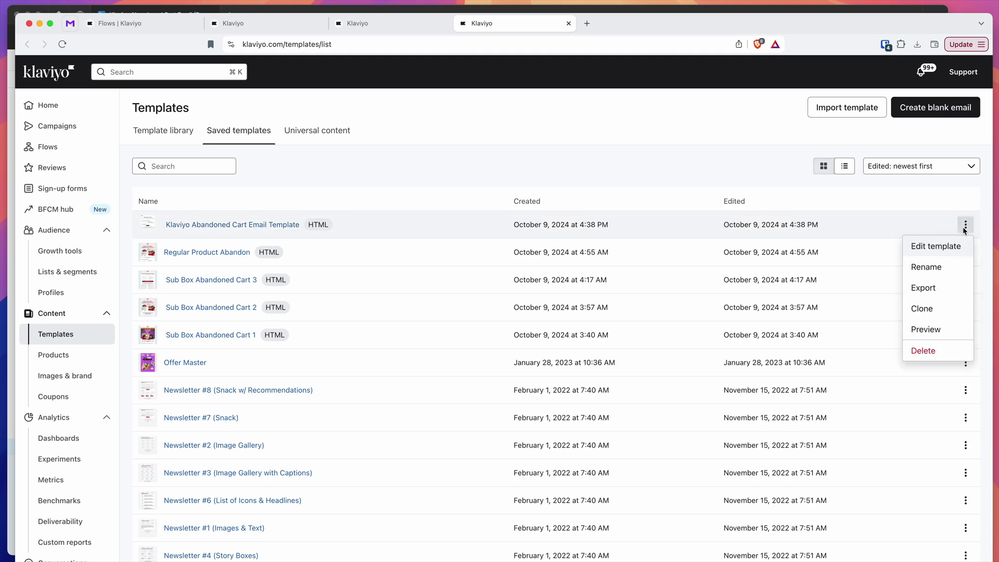
left_click(920, 330)
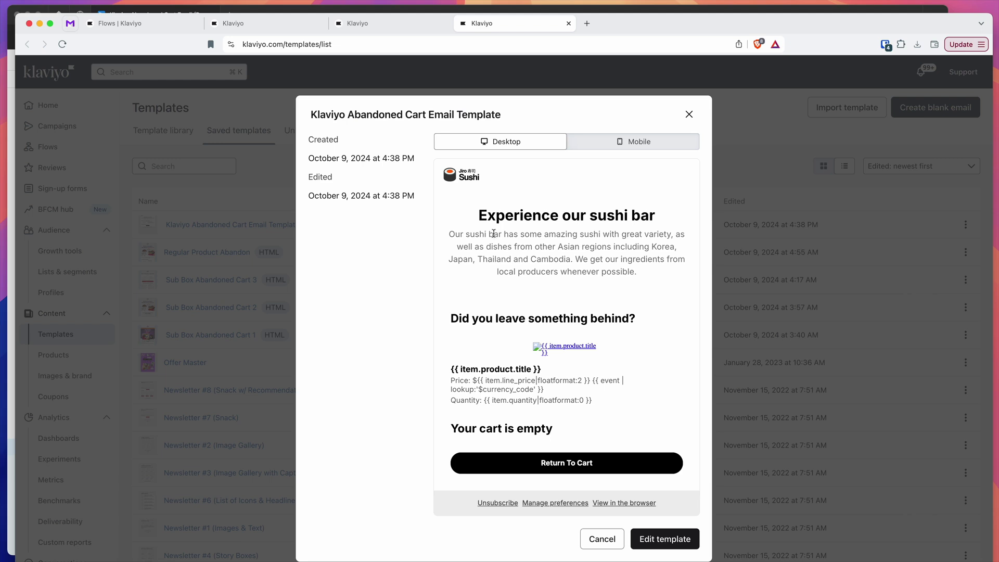
left_click_drag(478, 215, 635, 316)
scroll(634, 316, "down", 1)
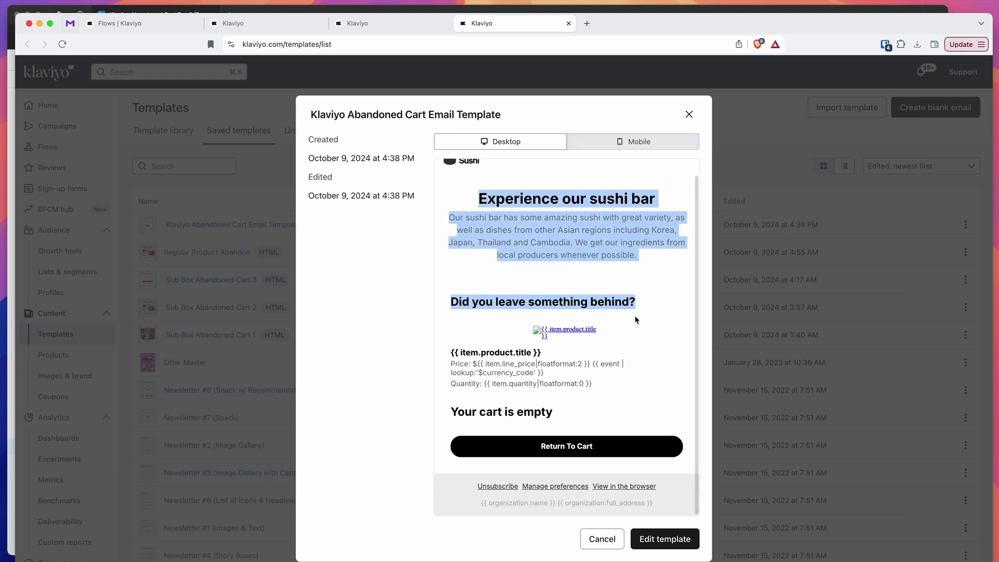
scroll(635, 319, "up", 1)
left_click(626, 232)
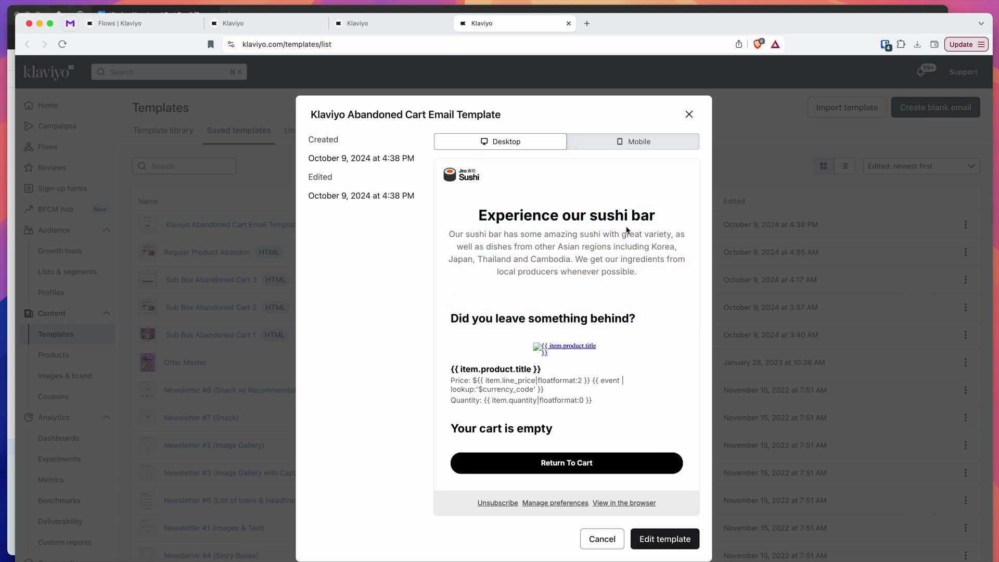
left_click(689, 115)
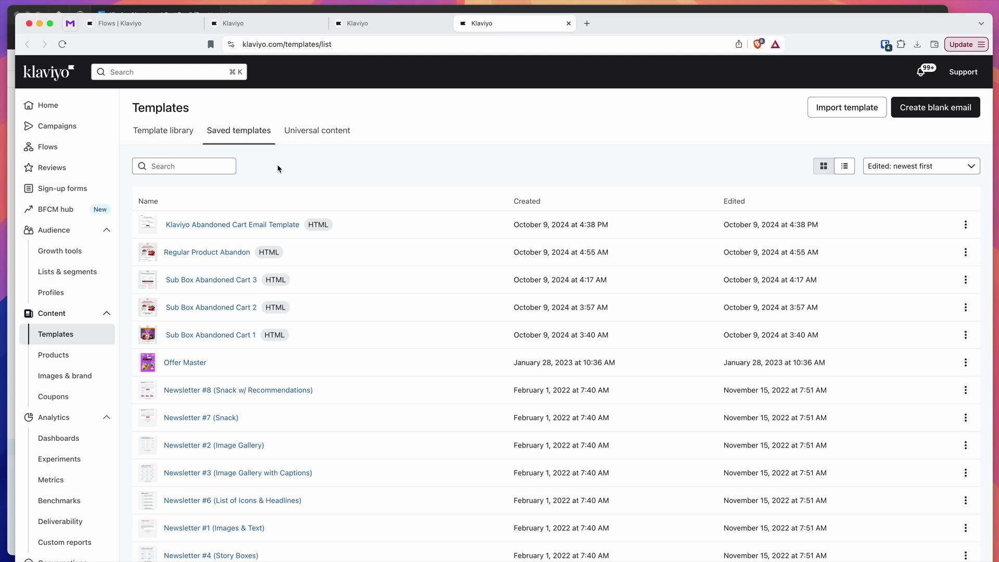
Step: Go to the Flows section and start creating a flow, looking over the ready-made essential flows
left_click(56, 150)
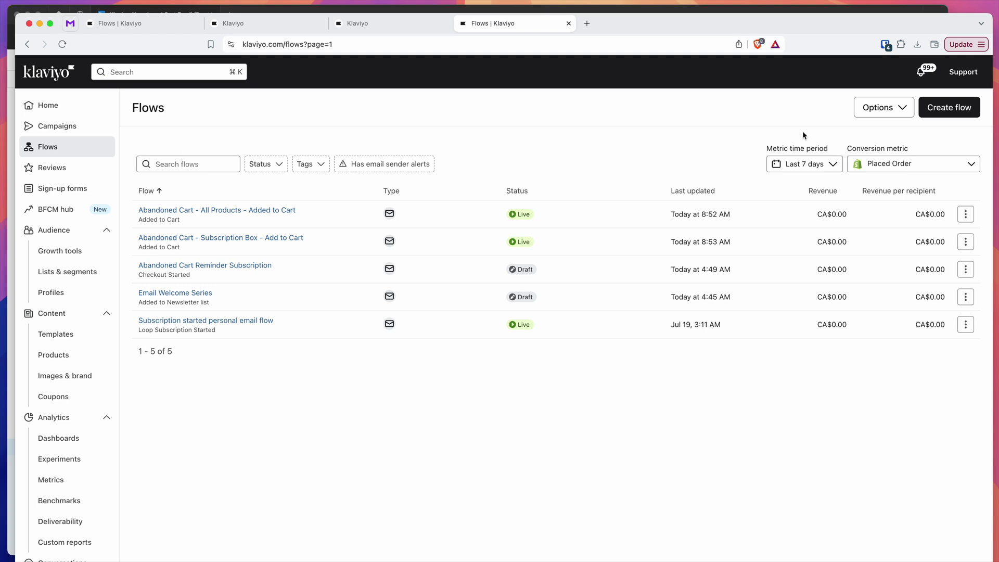
left_click(958, 111)
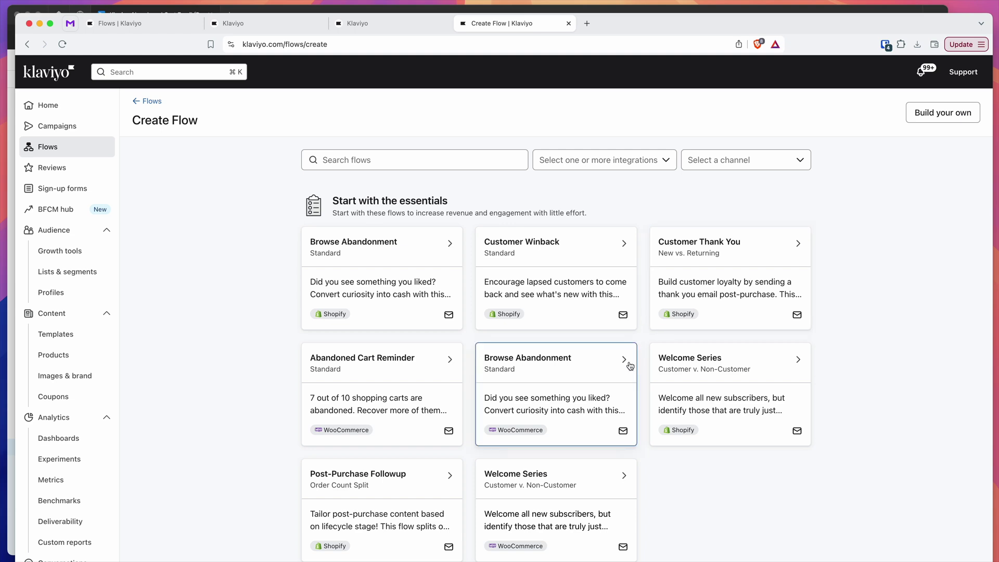
scroll(644, 363, "down", 2)
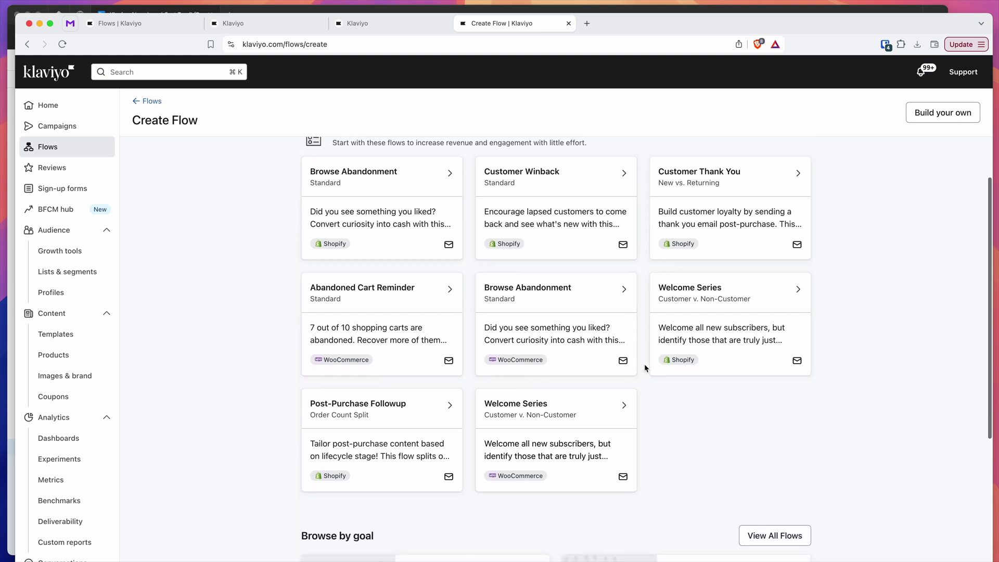
scroll(645, 363, "up", 2)
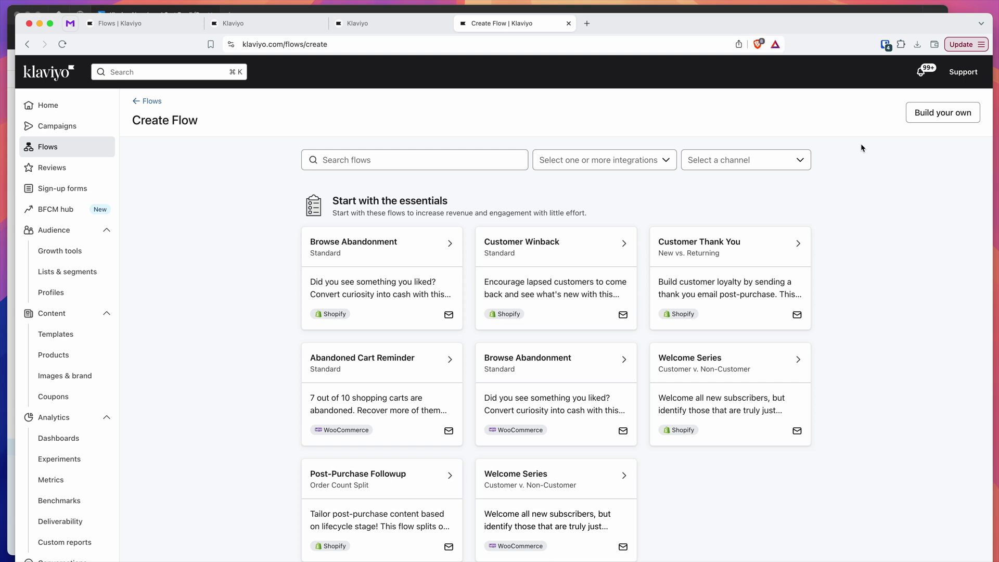
Step: Build a custom flow named Emailify Abandoned Cart Flow, choosing to create it manually without tags
left_click(936, 116)
left_click(894, 129)
key("super+a")
type("Emailify Aba")
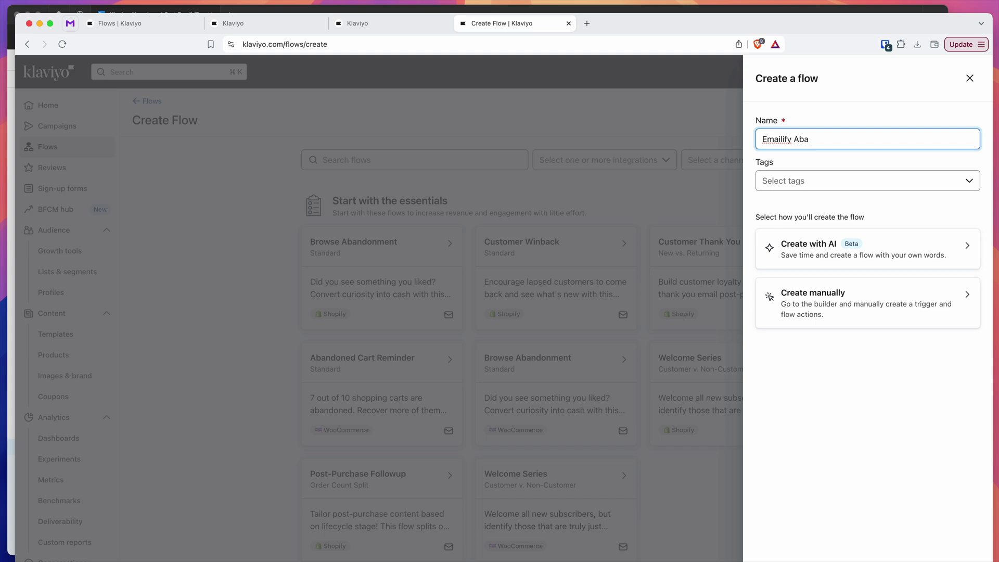
type("ddoned Cart Flow")
left_click_drag(877, 139, 792, 139)
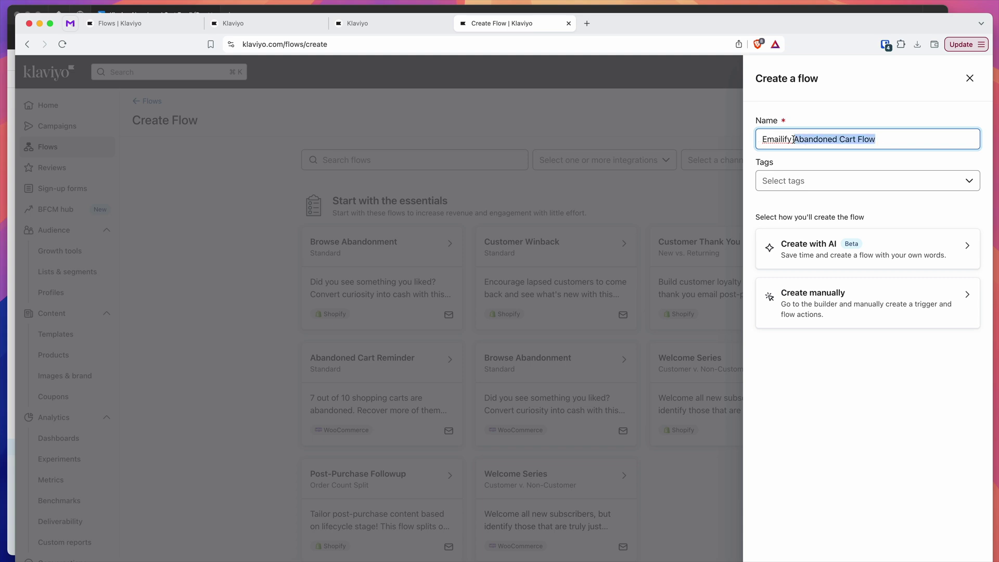
left_click(753, 174)
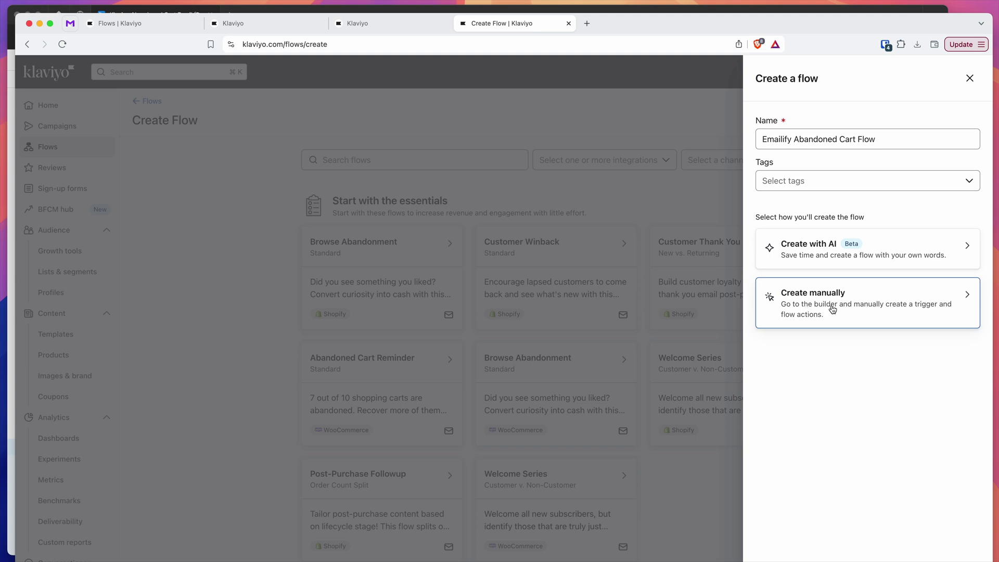
left_click(805, 310)
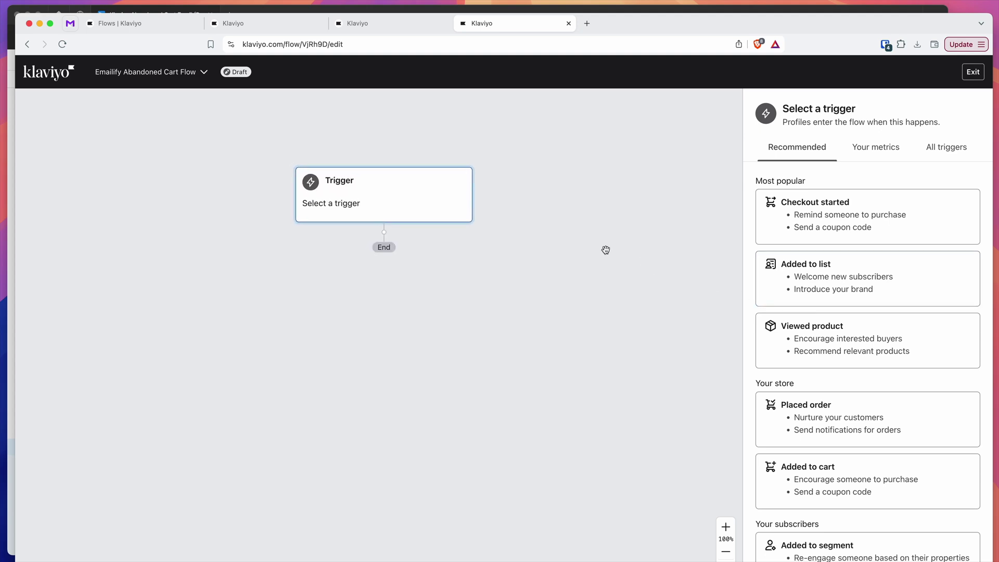
Step: Review the recommended triggers, set Checkout started as the flow's trigger without filters, and confirm and save it
scroll(747, 227, "down", 1)
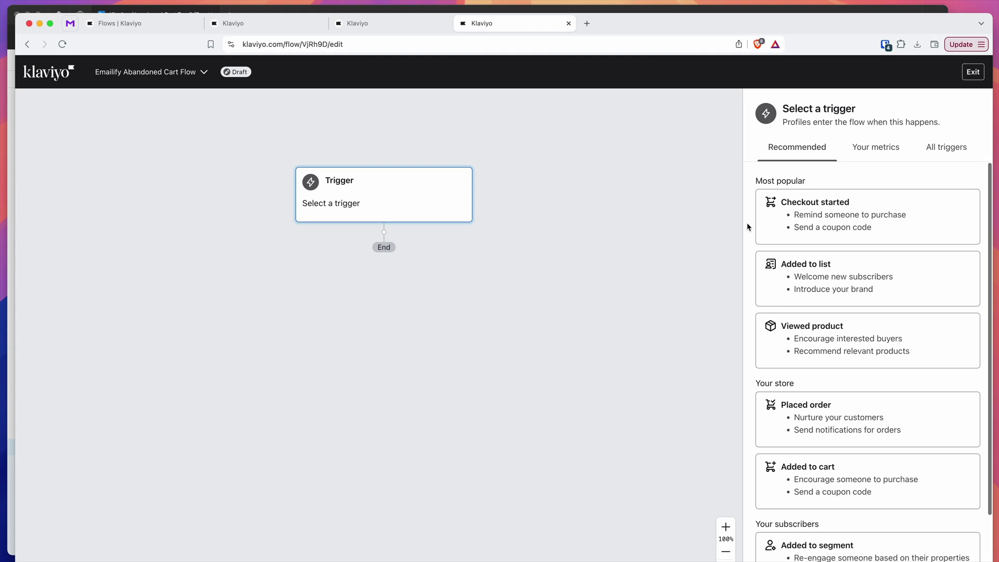
scroll(749, 218, "down", 2)
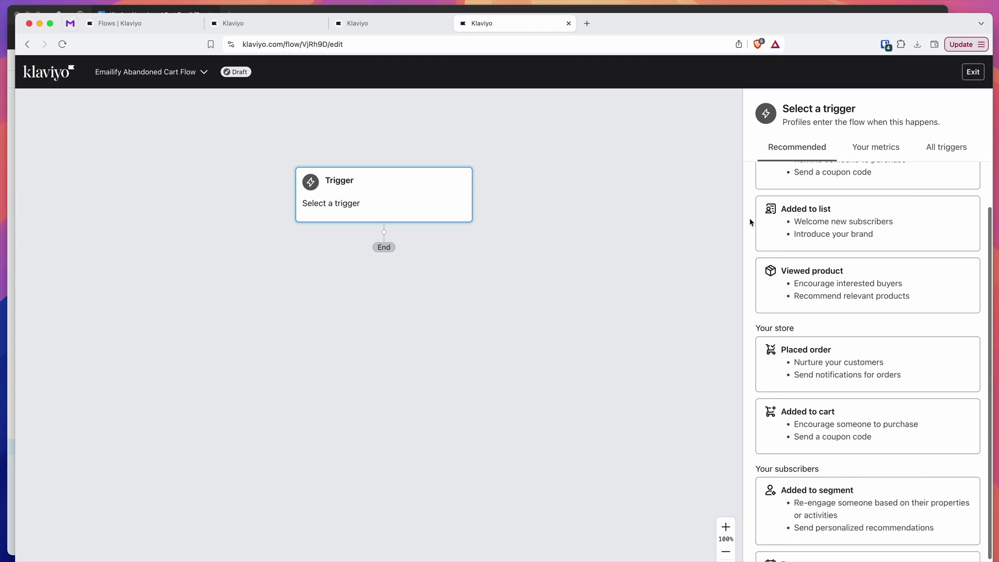
scroll(751, 219, "up", 2)
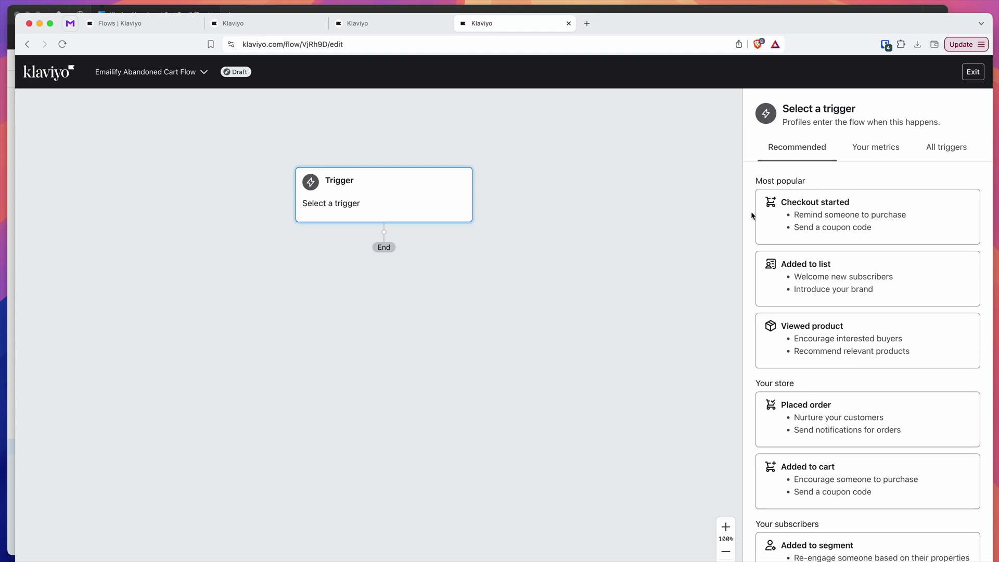
scroll(749, 223, "down", 2)
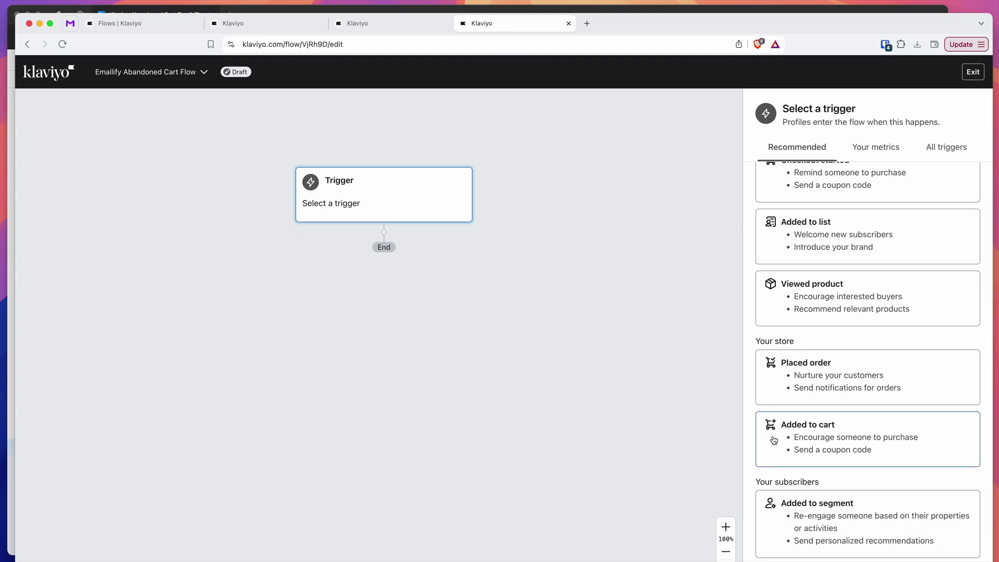
scroll(750, 380, "down", 3)
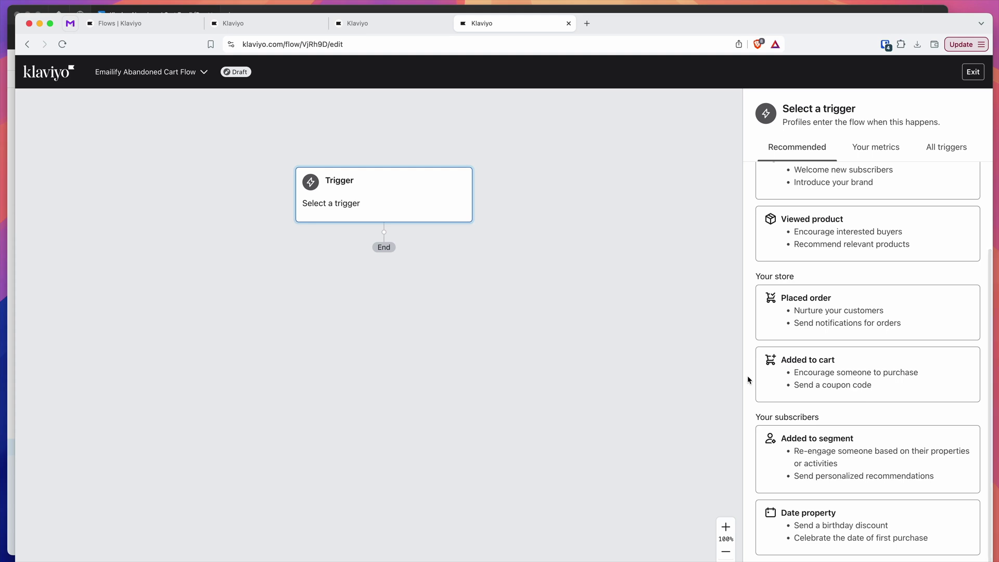
scroll(748, 359, "up", 5)
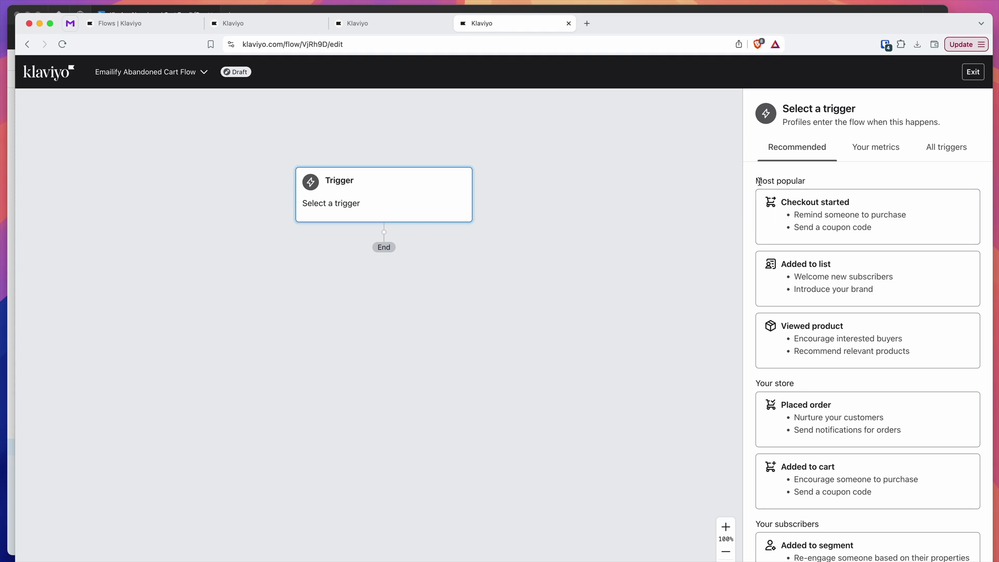
left_click(834, 215)
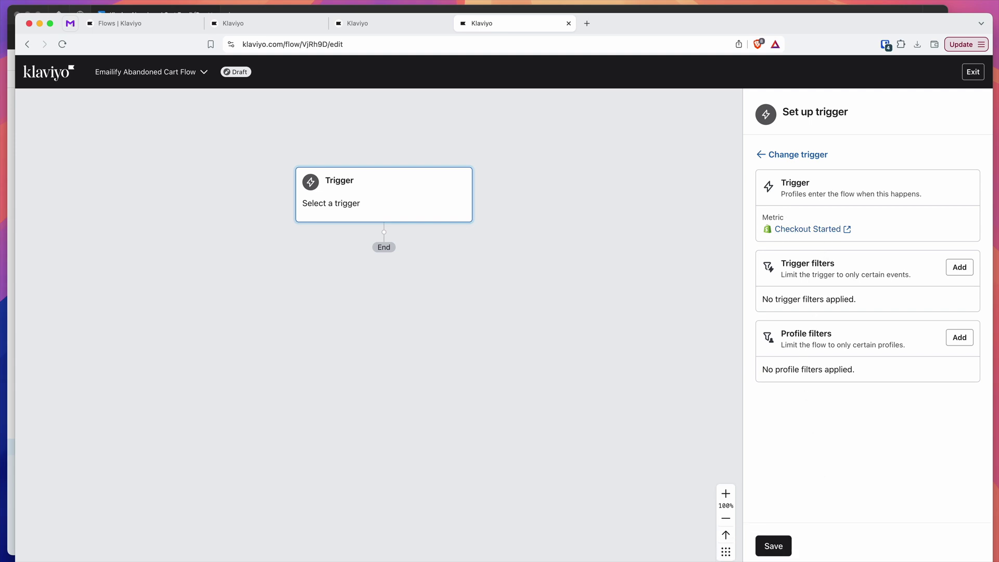
left_click(786, 541)
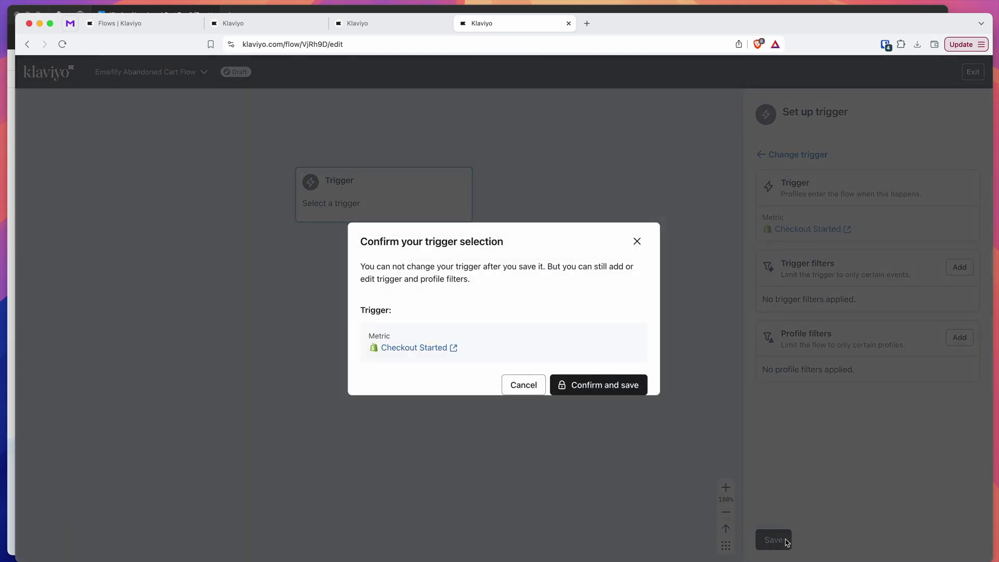
left_click(606, 386)
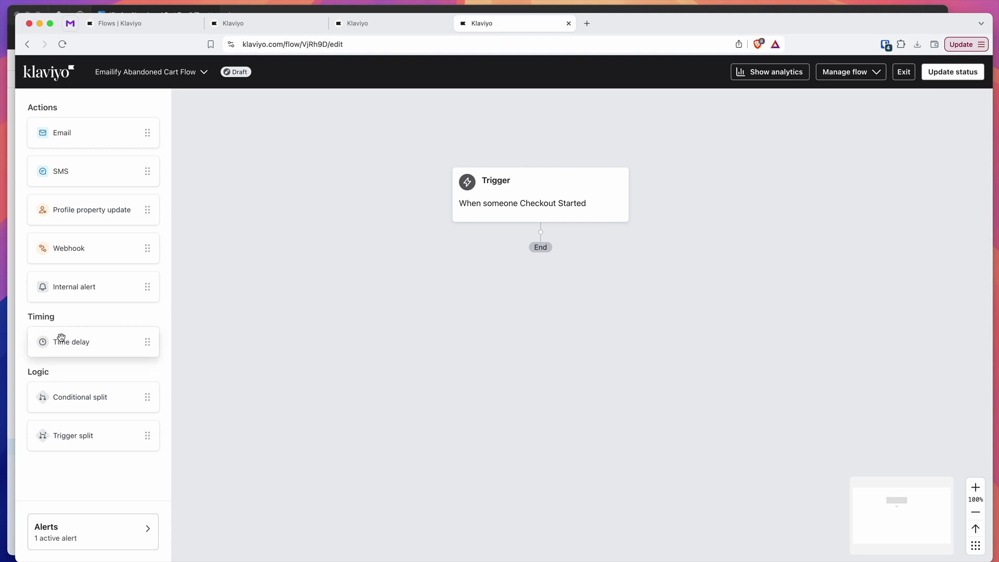
Step: Add a time delay directly after the trigger, set it to 4 hours and 0 minutes, and save it
left_click_drag(65, 343, 507, 253)
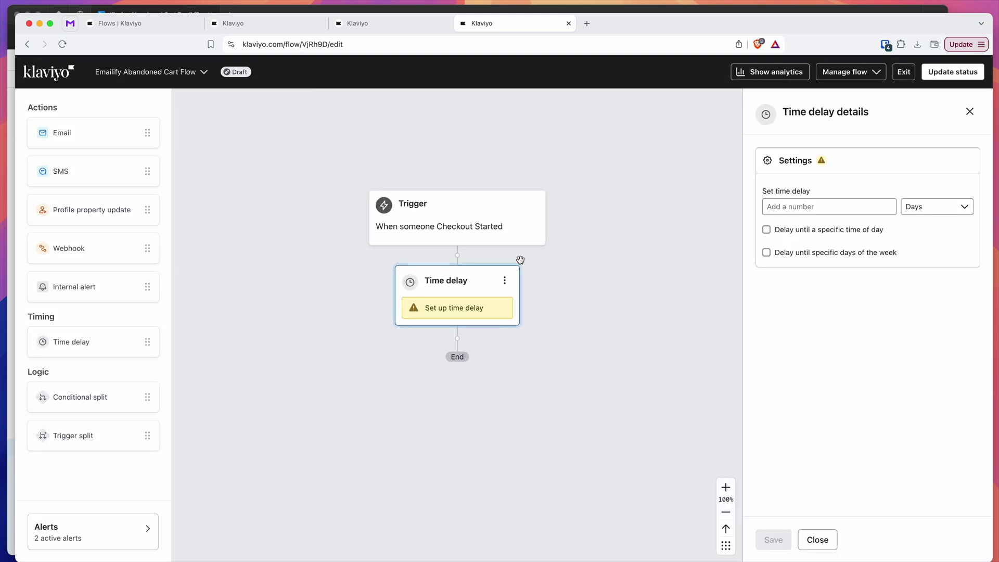
left_click(841, 206)
left_click(844, 206)
type("1")
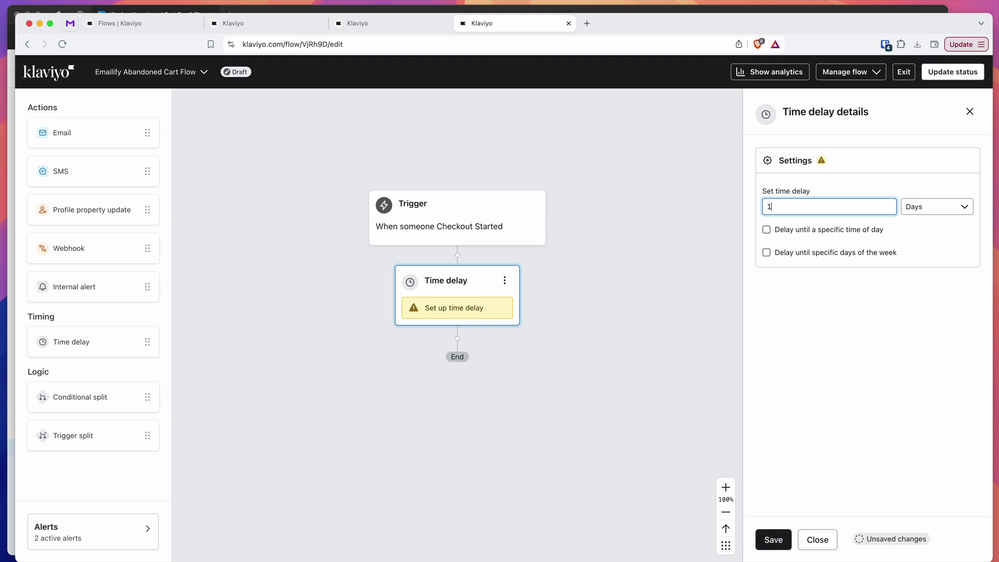
left_click(923, 207)
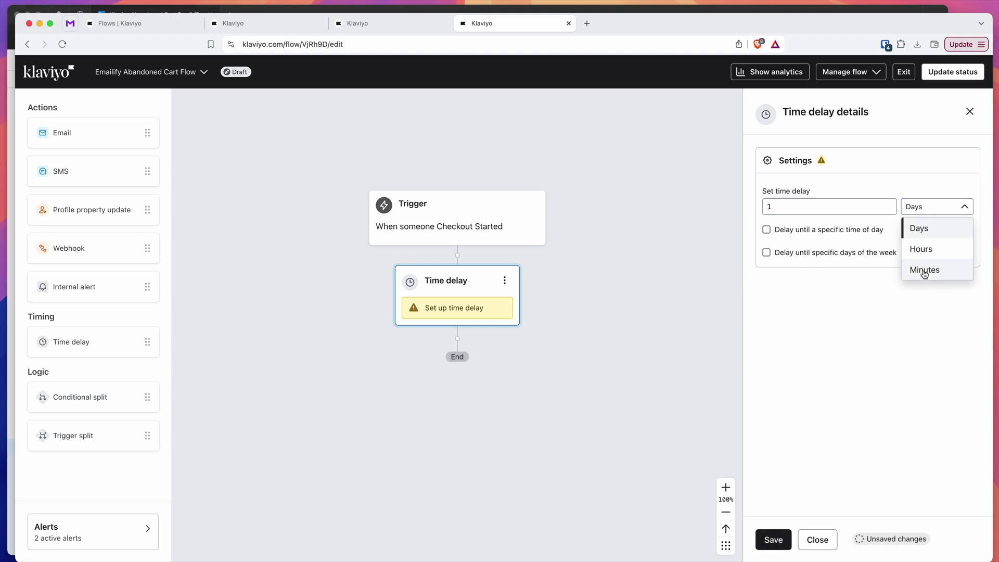
left_click(920, 249)
left_click_drag(796, 204, 751, 209)
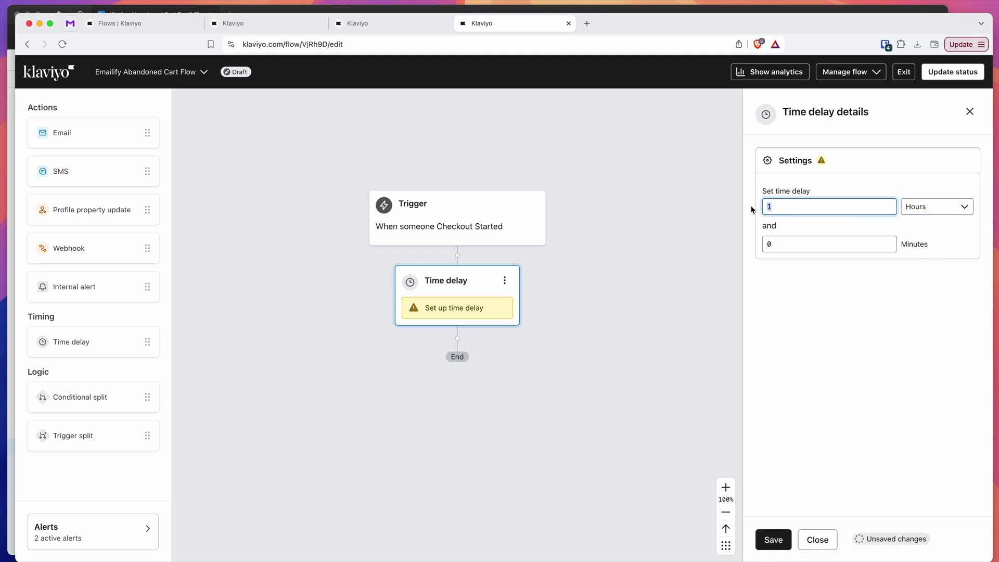
type("4")
left_click(775, 539)
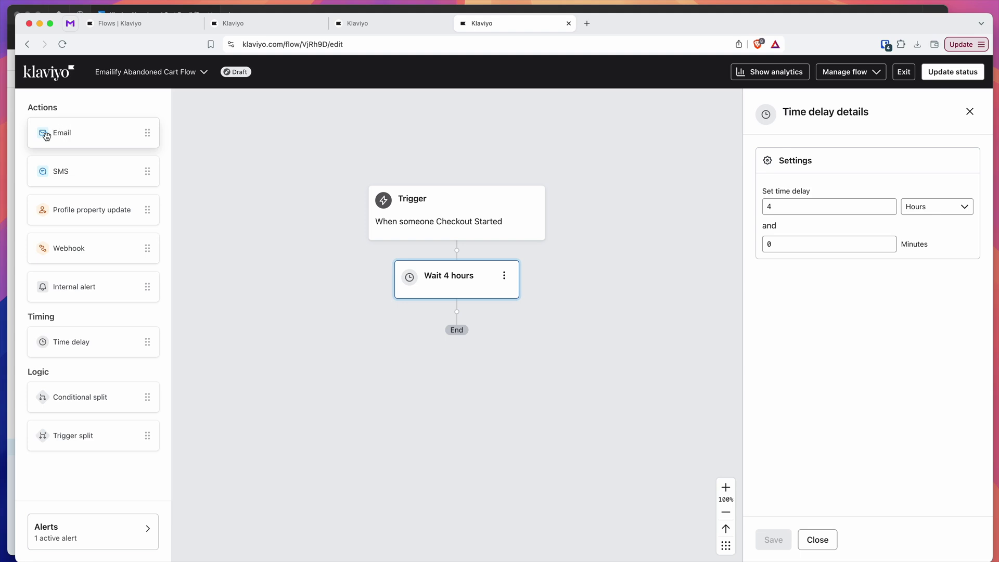
Step: Add an email action after the 4-hour delay and set its email name to Abandoned Cart Email #1
left_click_drag(65, 135, 418, 323)
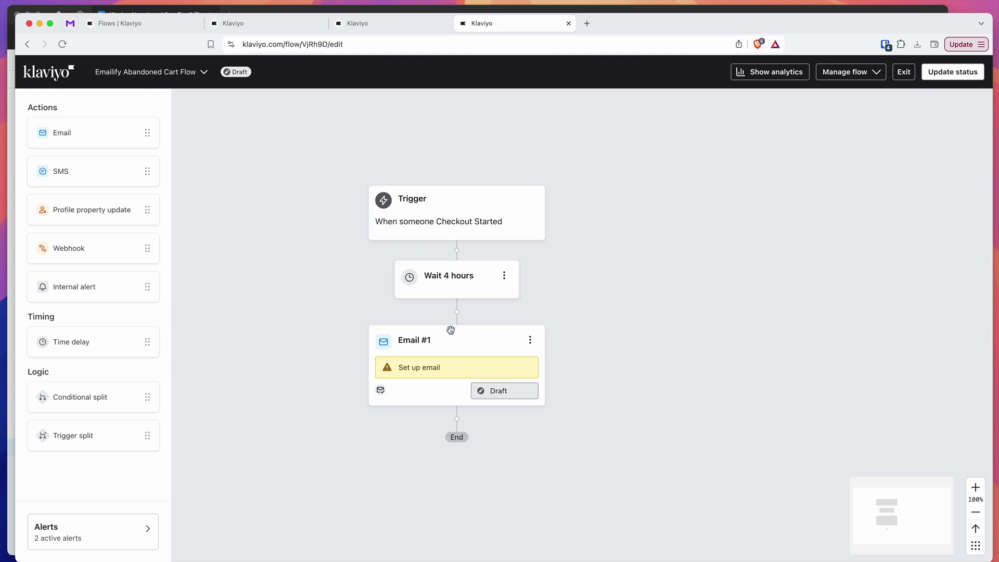
left_click(423, 344)
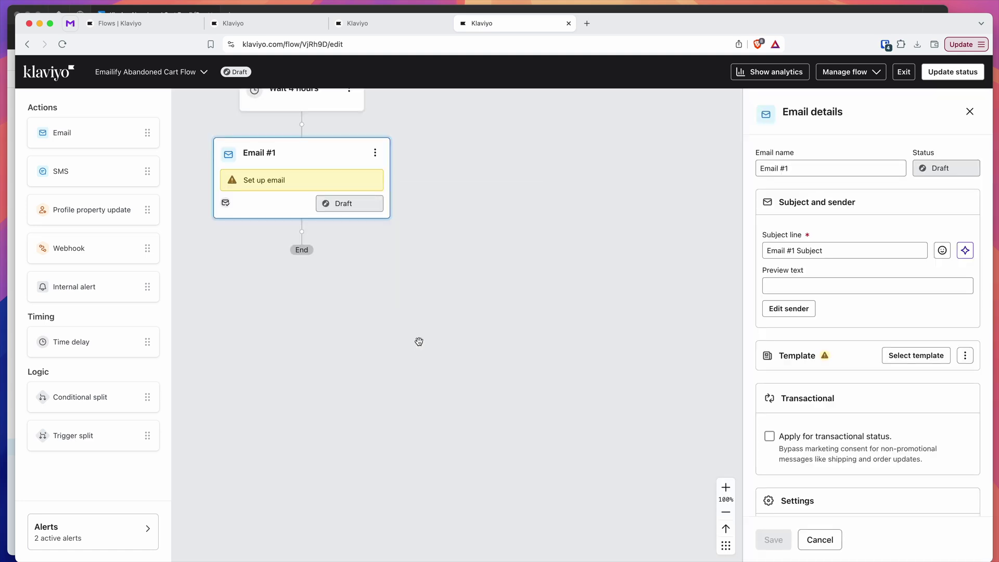
left_click(807, 167)
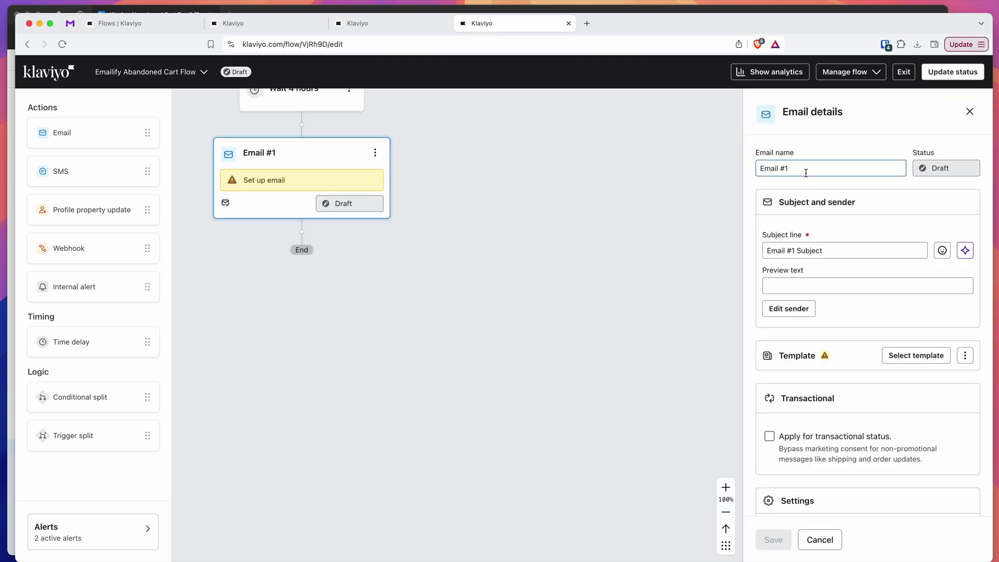
left_click_drag(838, 167, 763, 167)
type("Abandoned Cart")
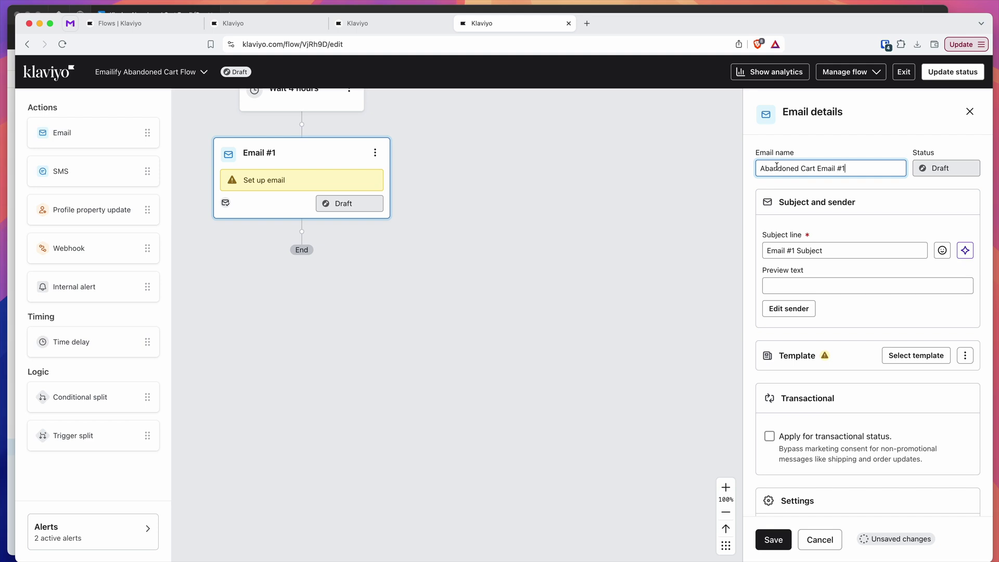
left_click_drag(873, 167, 763, 167)
left_click(849, 168)
left_click_drag(853, 168, 834, 169)
left_click(858, 172)
Step: Set the email's subject line to "Did you leave something behind?"
left_click_drag(835, 251, 734, 251)
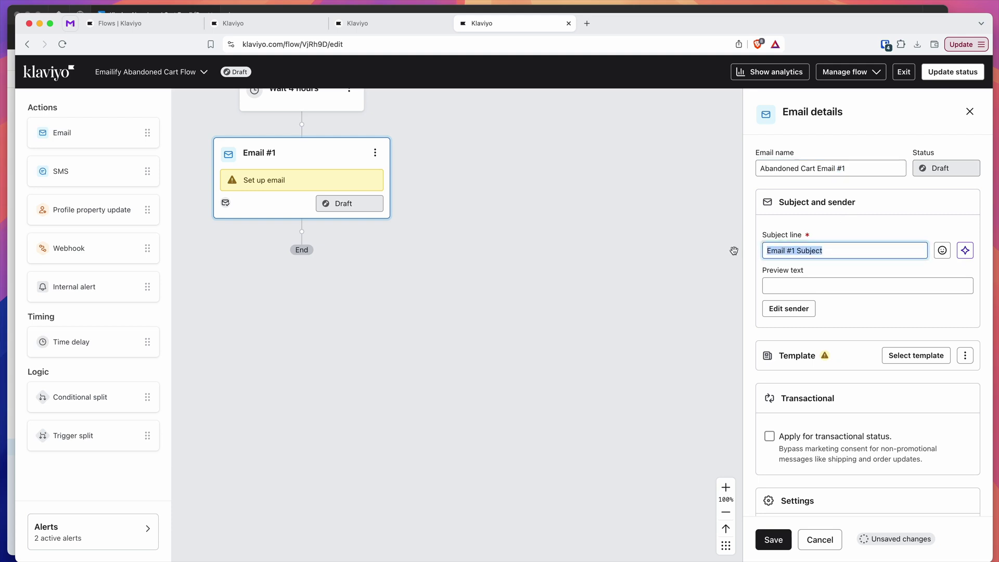
type("Did you leave something behind")
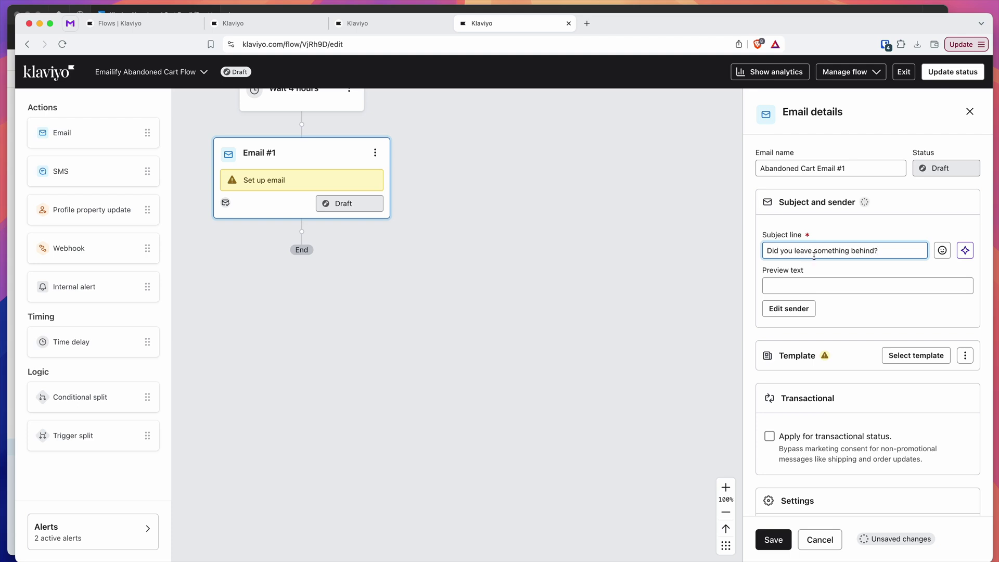
type("?")
left_click_drag(878, 251, 737, 252)
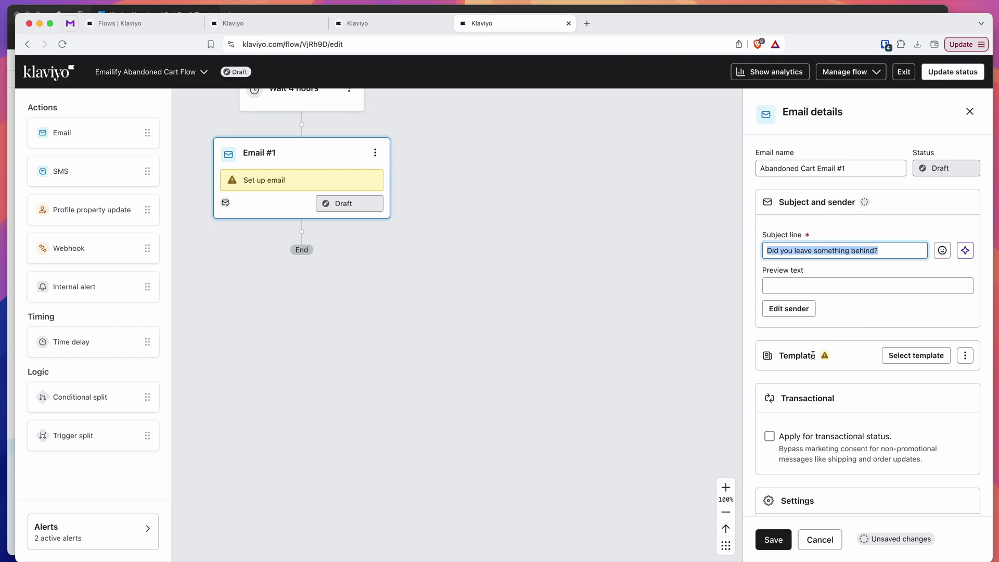
Step: Apply the saved Klaviyo Abandoned Cart Email Template to the flow email and look through its HTML code
left_click(900, 357)
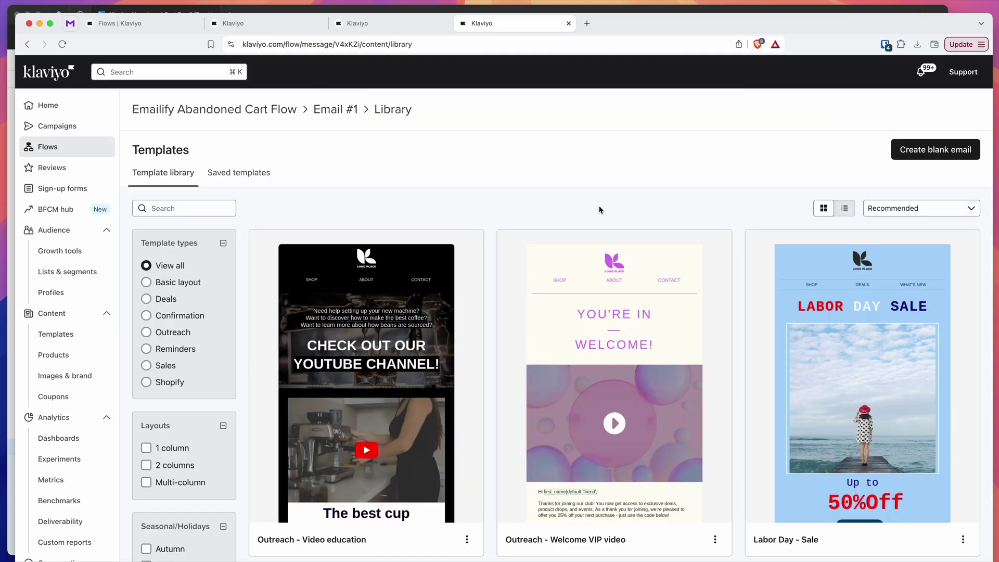
left_click(235, 176)
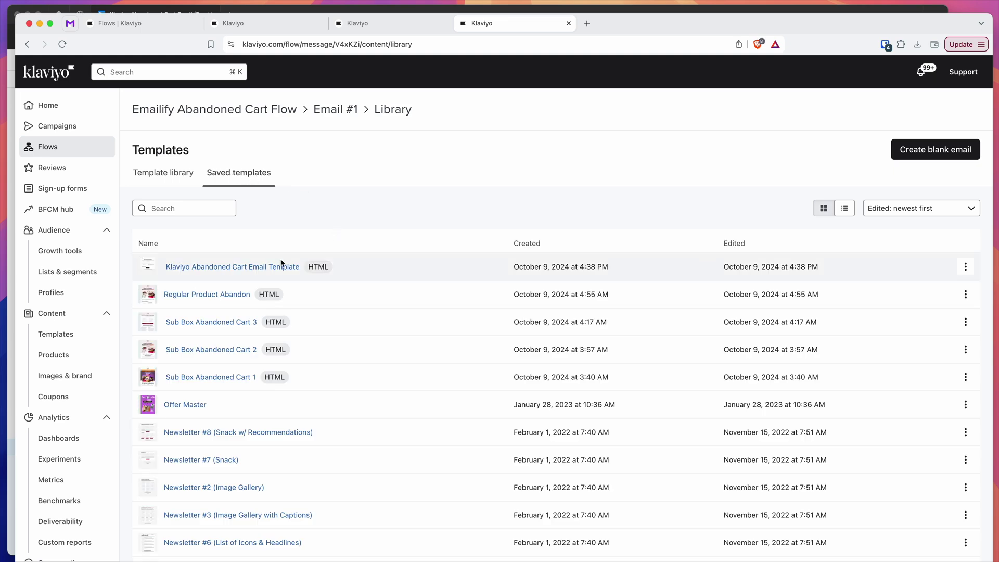
left_click(220, 268)
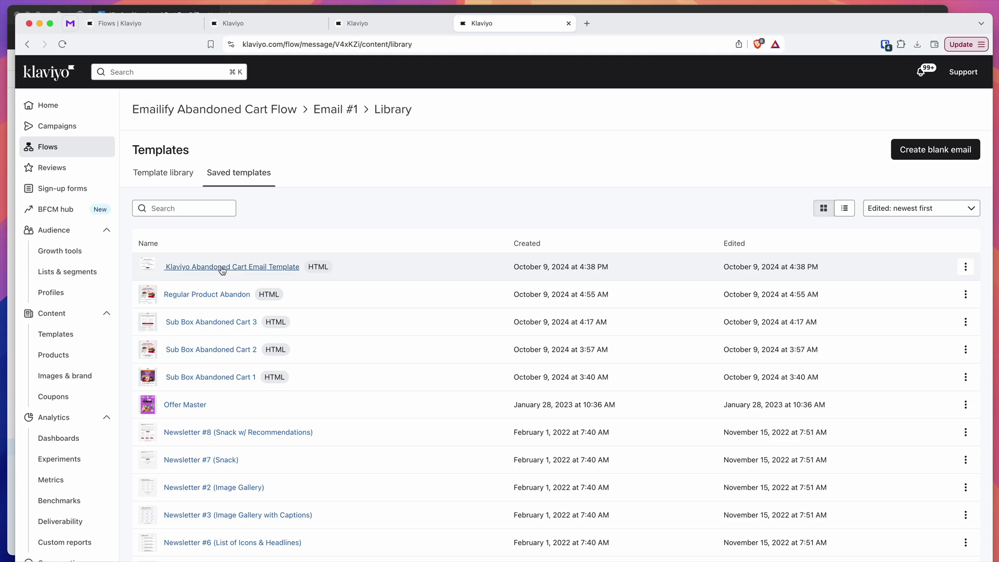
scroll(541, 269, "down", 2)
scroll(541, 269, "up", 2)
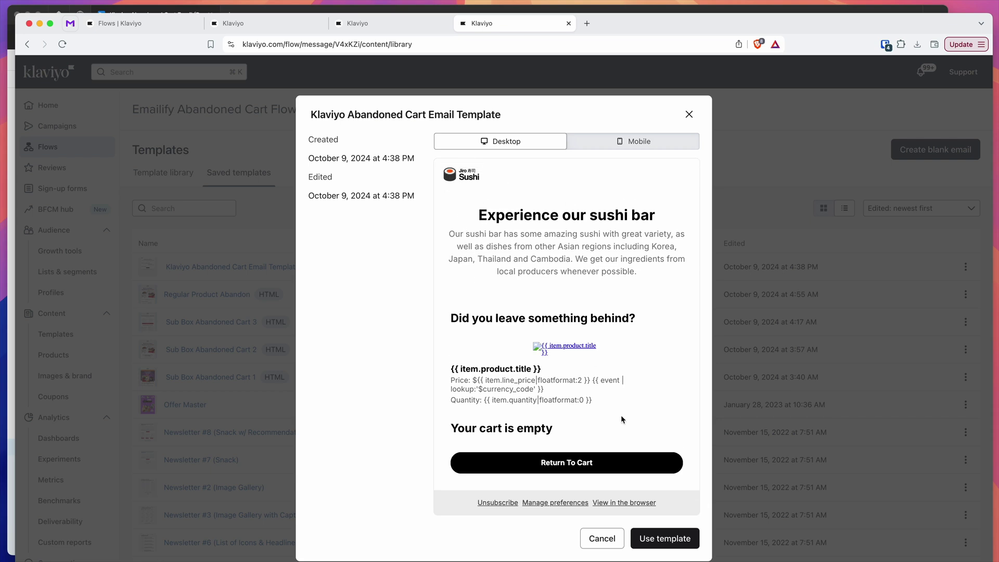
left_click(660, 540)
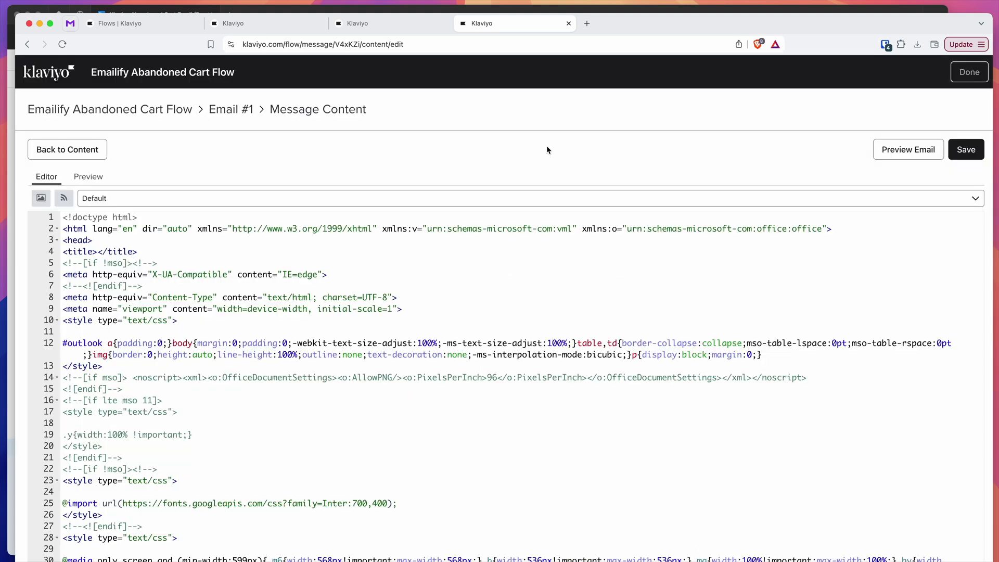
scroll(514, 354, "down", 10)
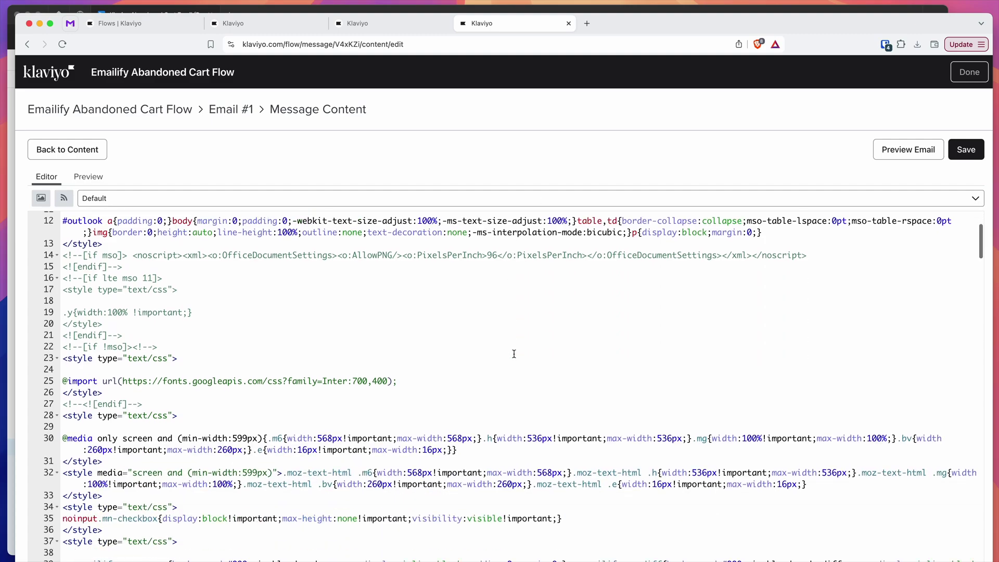
scroll(514, 353, "down", 15)
scroll(514, 354, "up", 10)
scroll(514, 353, "up", 10)
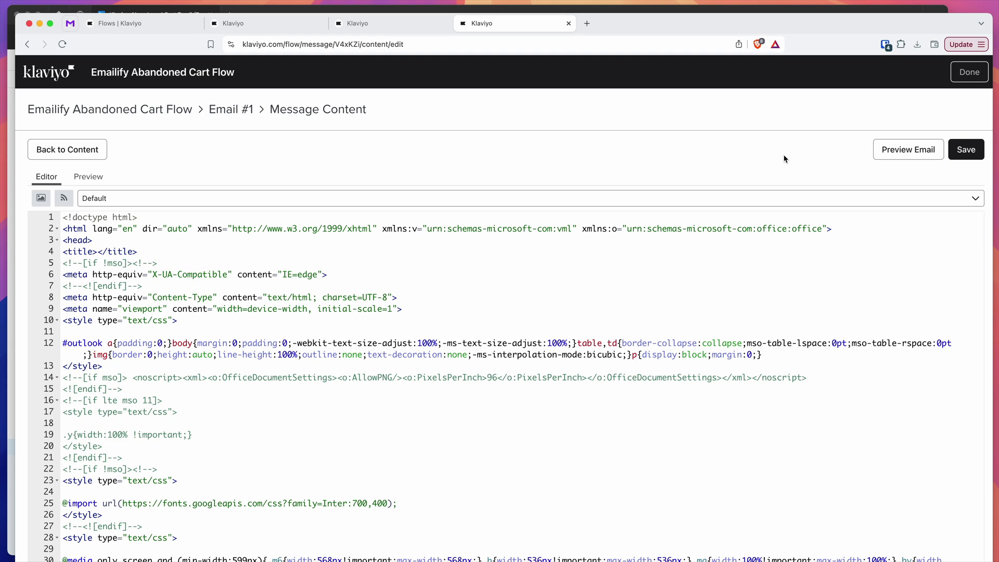
Step: Open the email's preview options and examine the details of the most recent Checkout Started event
left_click(893, 155)
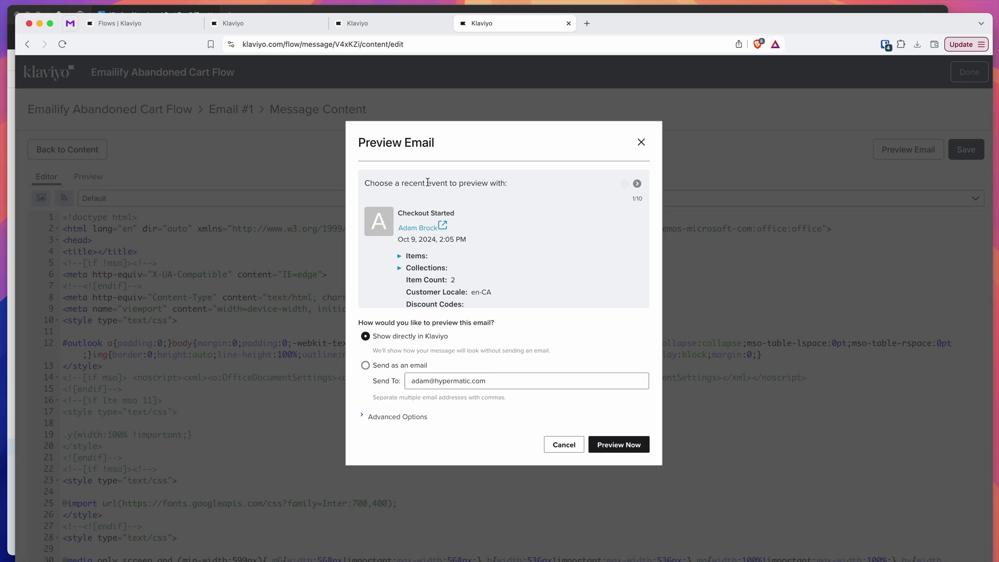
scroll(489, 184, "down", 1)
scroll(479, 184, "up", 1)
scroll(430, 183, "down", 1)
scroll(404, 200, "down", 1)
scroll(402, 206, "up", 1)
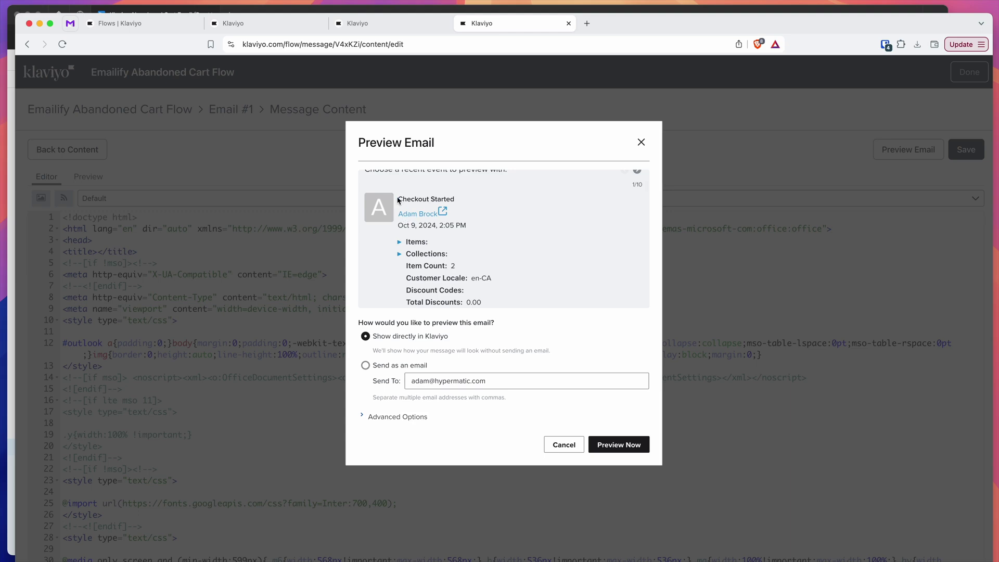
scroll(459, 201, "up", 1)
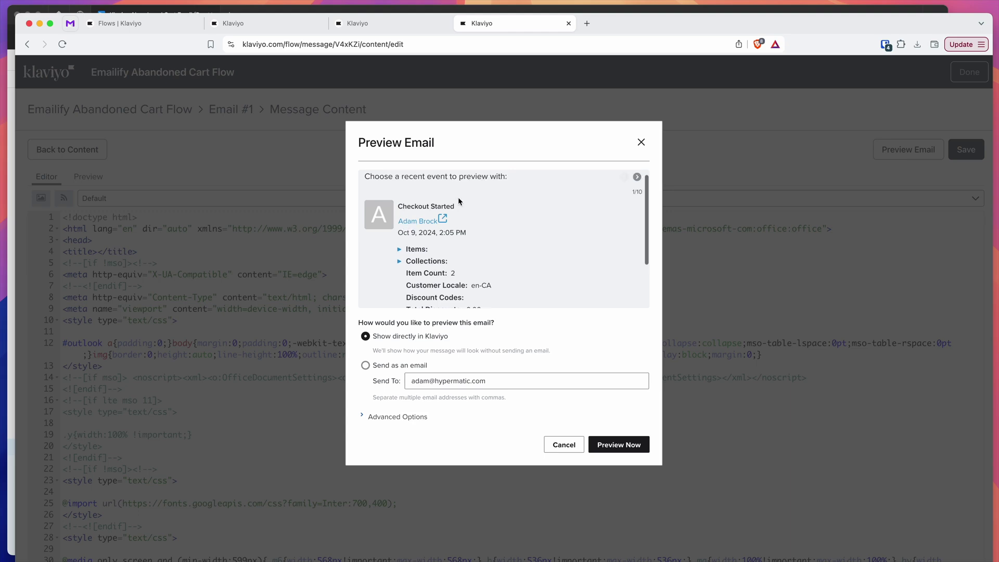
scroll(460, 208, "down", 1)
scroll(458, 204, "up", 1)
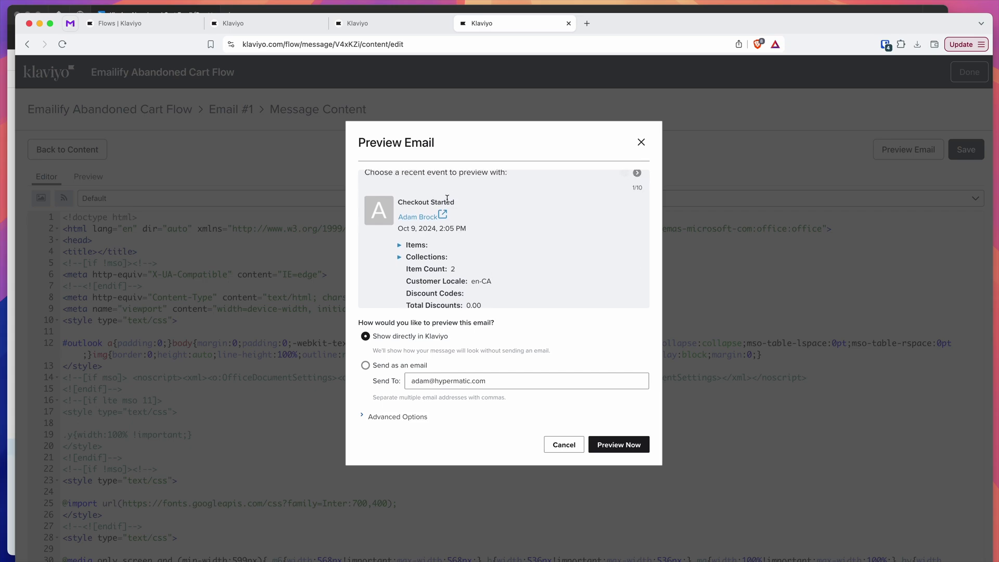
scroll(457, 203, "down", 1)
scroll(457, 203, "up", 1)
scroll(457, 203, "down", 1)
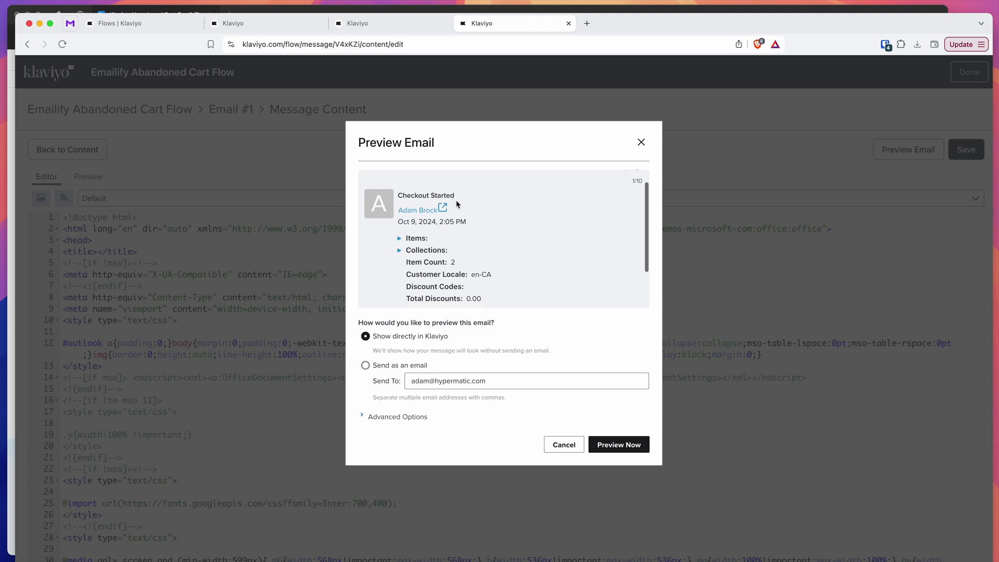
scroll(444, 272, "down", 2)
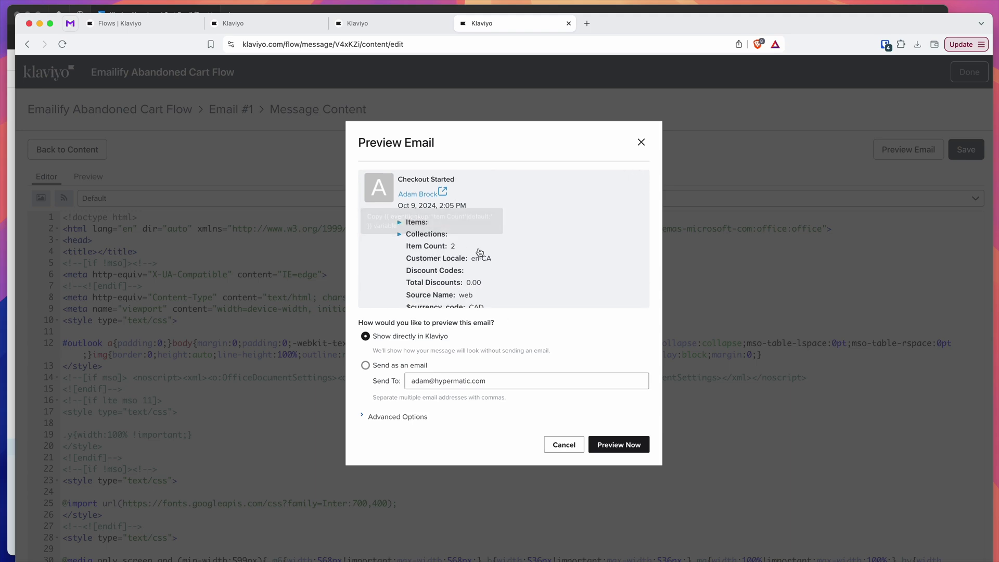
scroll(479, 253, "up", 3)
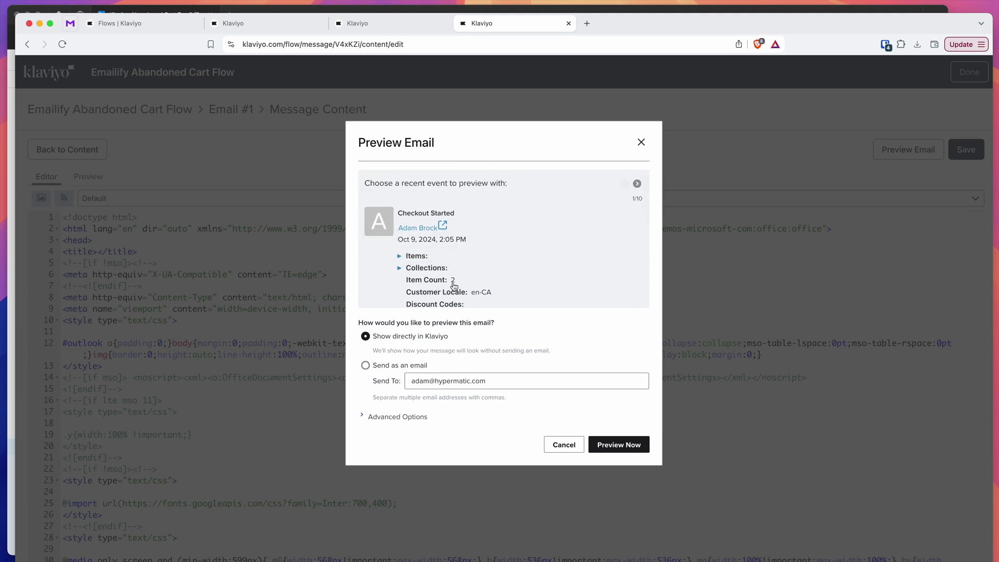
scroll(493, 281, "down", 3)
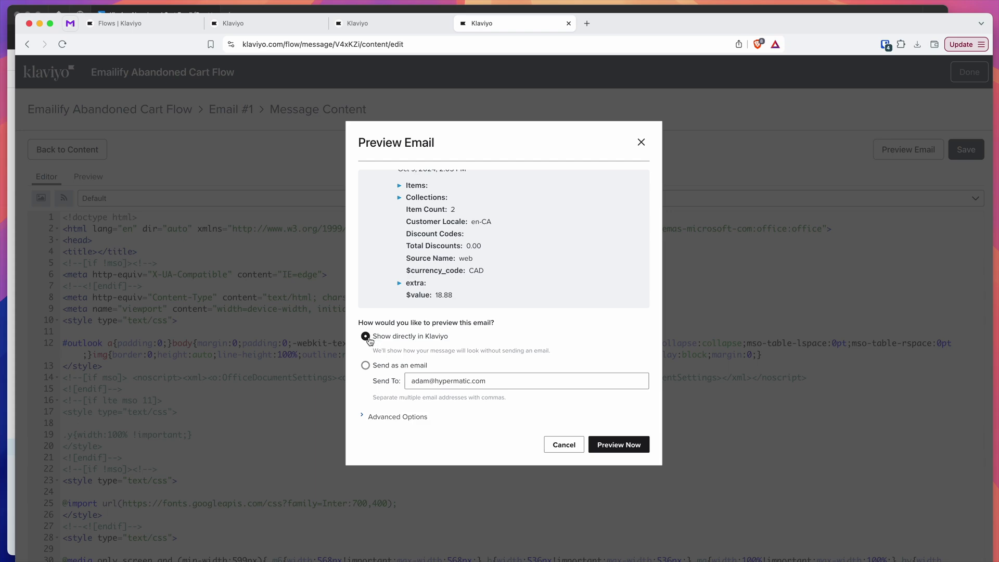
scroll(446, 270, "up", 3)
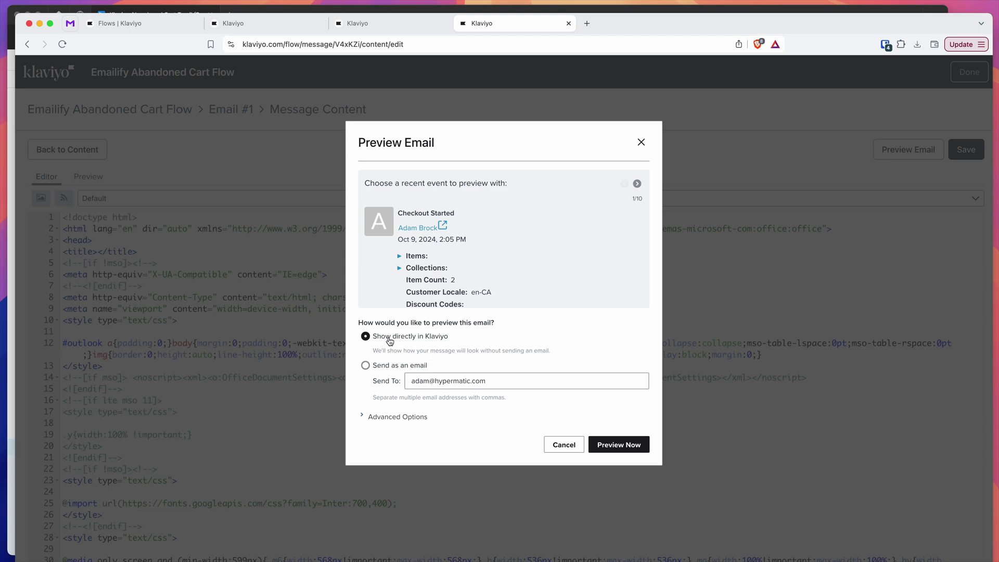
Step: Preview the email directly in Klaviyo with the selected Checkout Started event and examine its layout and abandoned cart section
left_click(619, 445)
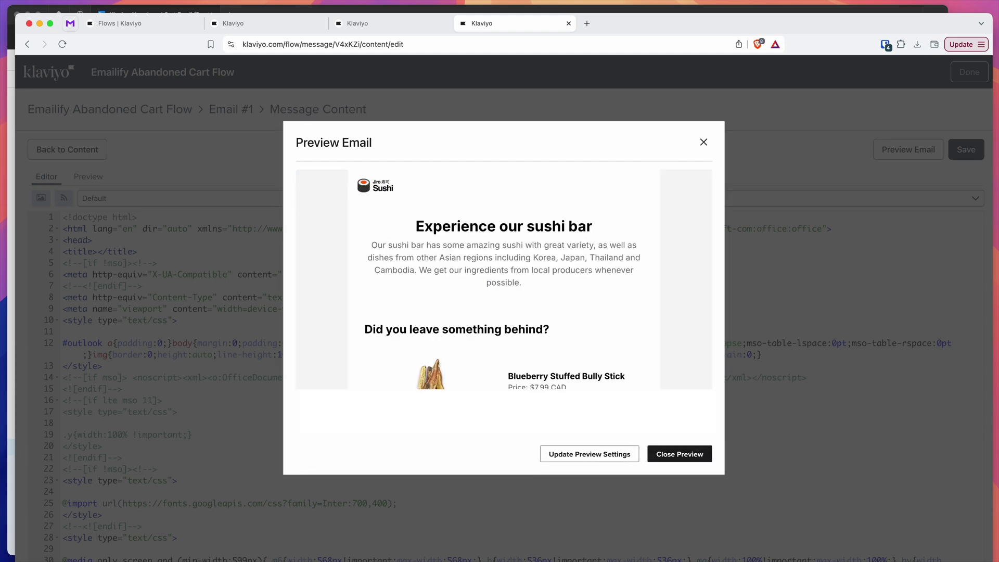
scroll(537, 346, "down", 1)
scroll(537, 330, "down", 2)
left_click_drag(375, 260, 544, 330)
scroll(535, 319, "down", 1)
left_click(536, 319)
scroll(535, 318, "down", 2)
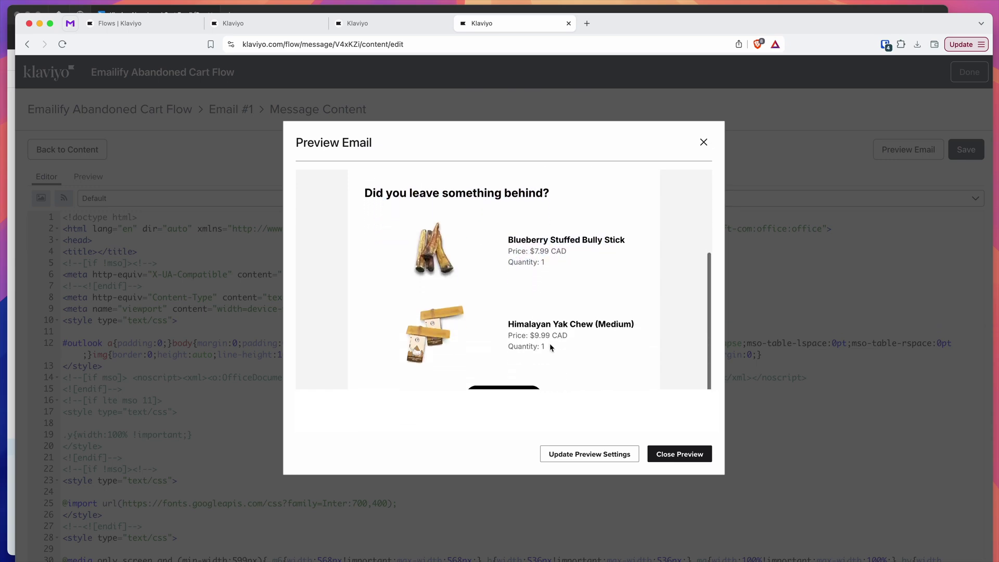
left_click_drag(545, 346, 516, 241)
left_click(516, 240)
scroll(486, 239, "up", 2)
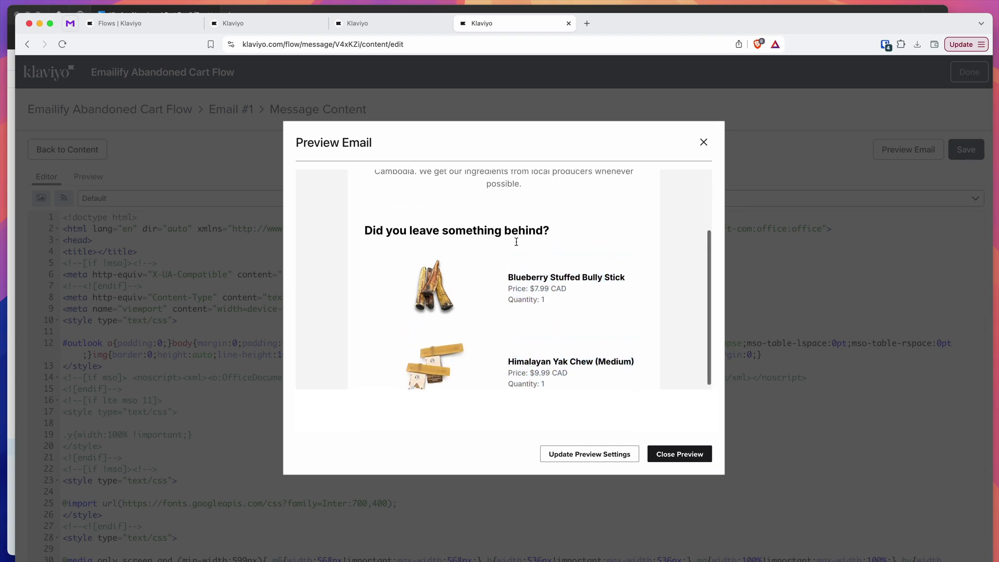
scroll(486, 239, "up", 2)
scroll(486, 239, "down", 4)
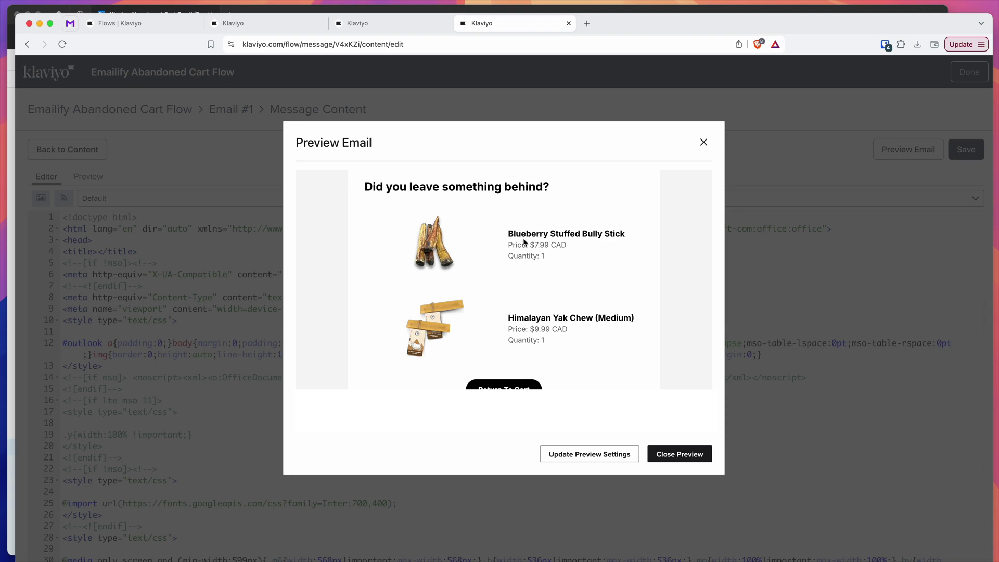
Step: Check the images, names, prices and quantities of the cart items and the Return To Cart button in the rendered preview
left_click_drag(509, 233, 565, 261)
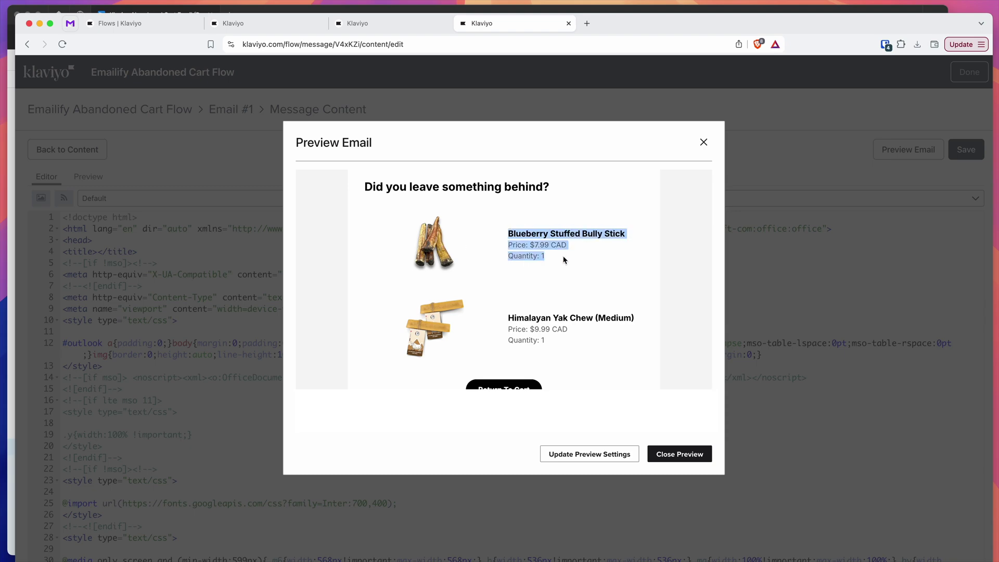
left_click(547, 255)
left_click(517, 247)
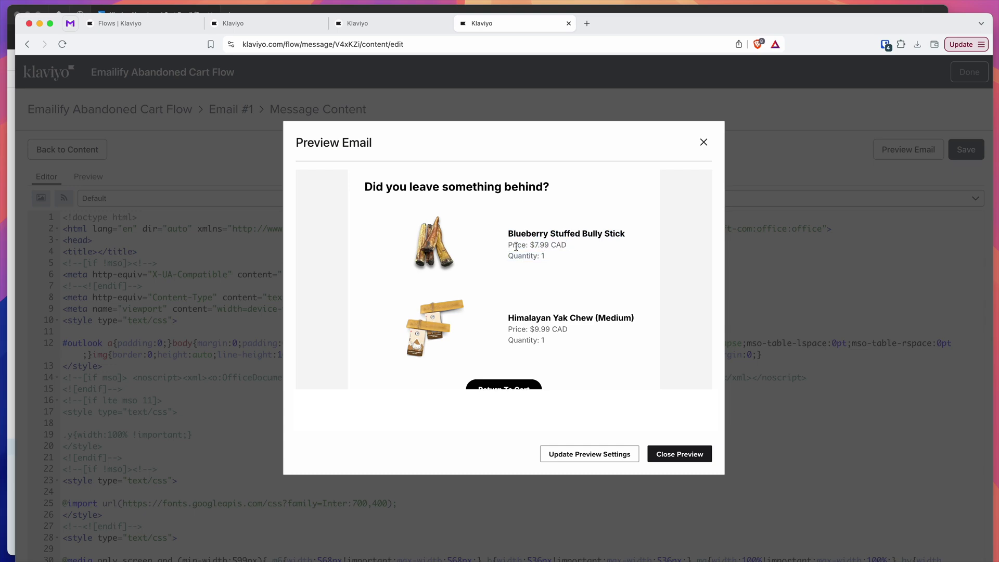
scroll(516, 247, "down", 2)
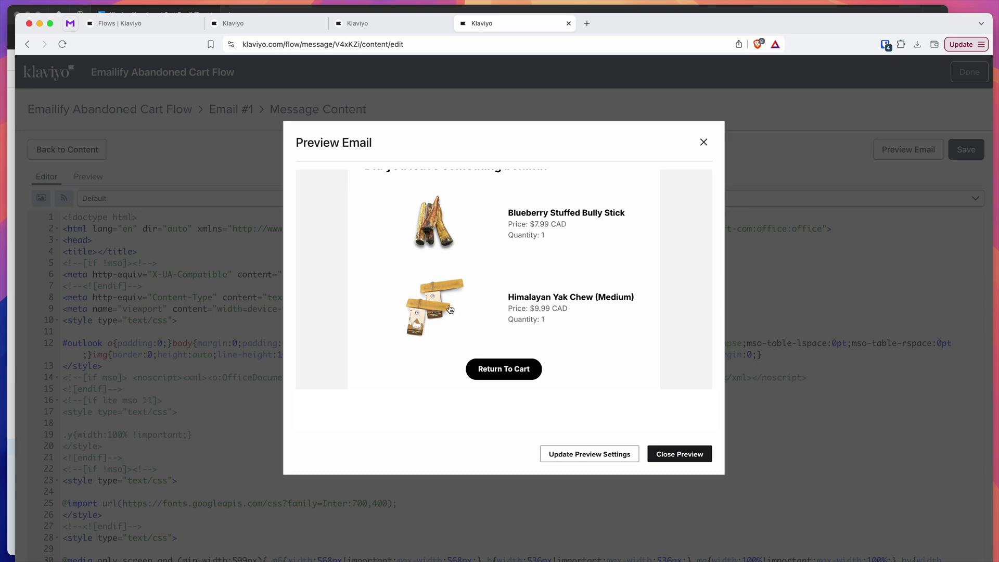
scroll(499, 317, "down", 2)
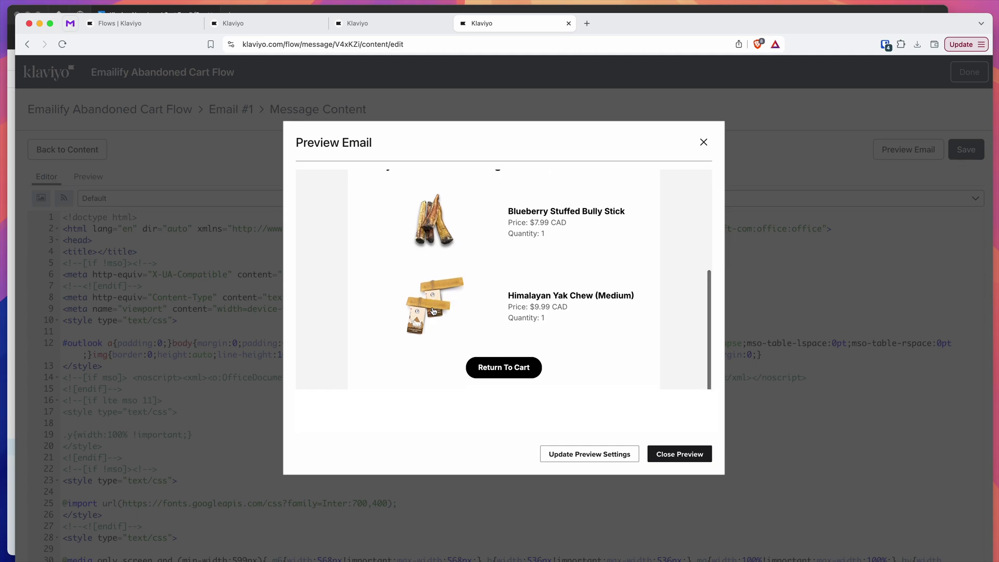
left_click_drag(553, 322, 477, 204)
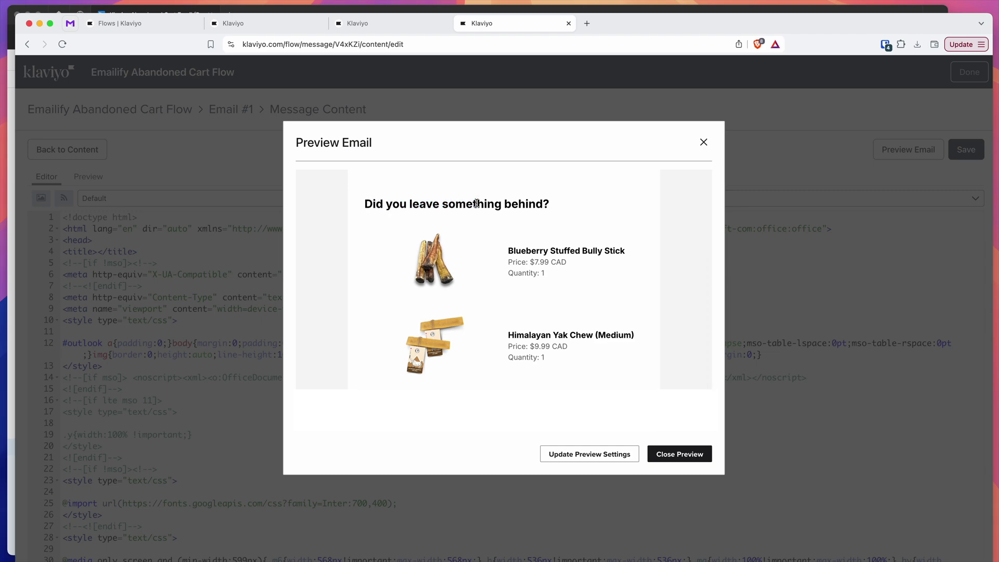
scroll(492, 274, "down", 2)
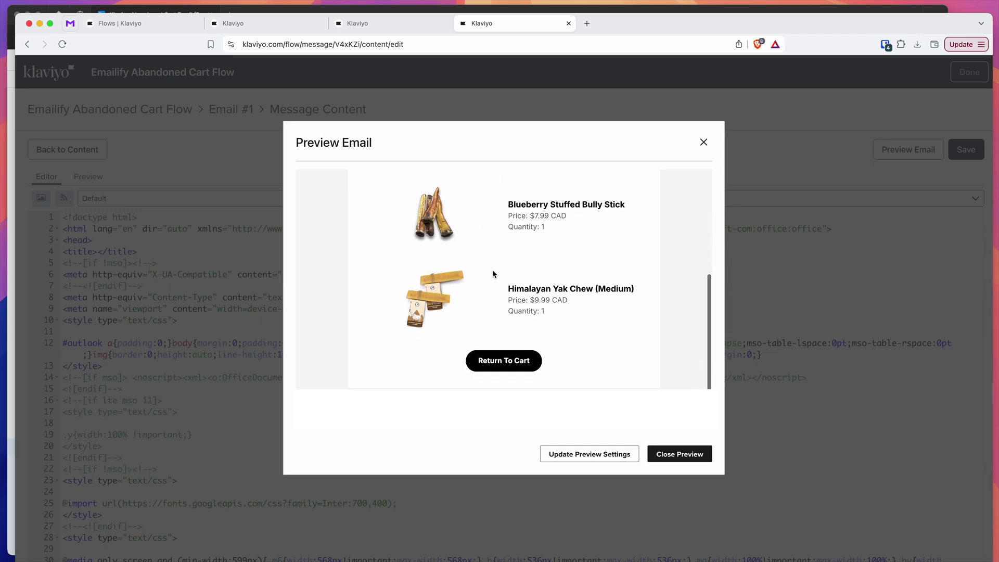
left_click_drag(555, 315, 509, 204)
scroll(509, 204, "up", 1)
left_click(555, 315)
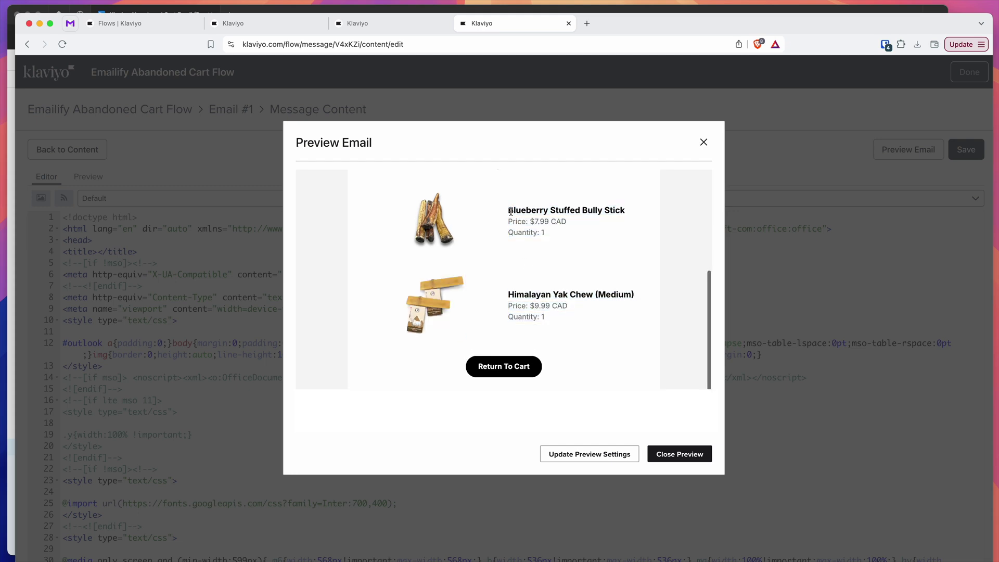
left_click_drag(557, 316, 405, 209)
scroll(392, 214, "up", 1)
scroll(391, 214, "down", 1)
left_click(529, 288)
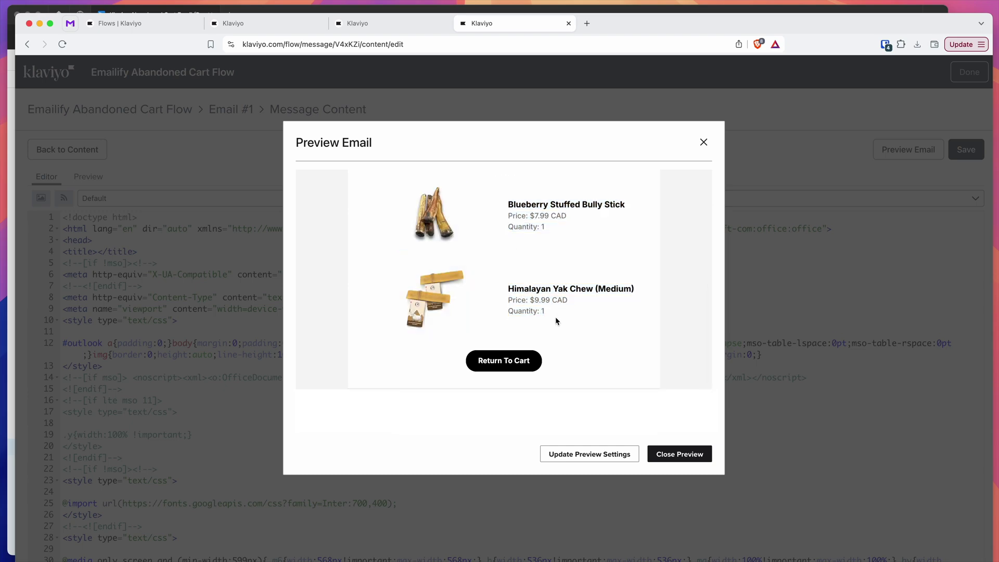
left_click_drag(556, 318, 380, 214)
scroll(388, 204, "up", 1)
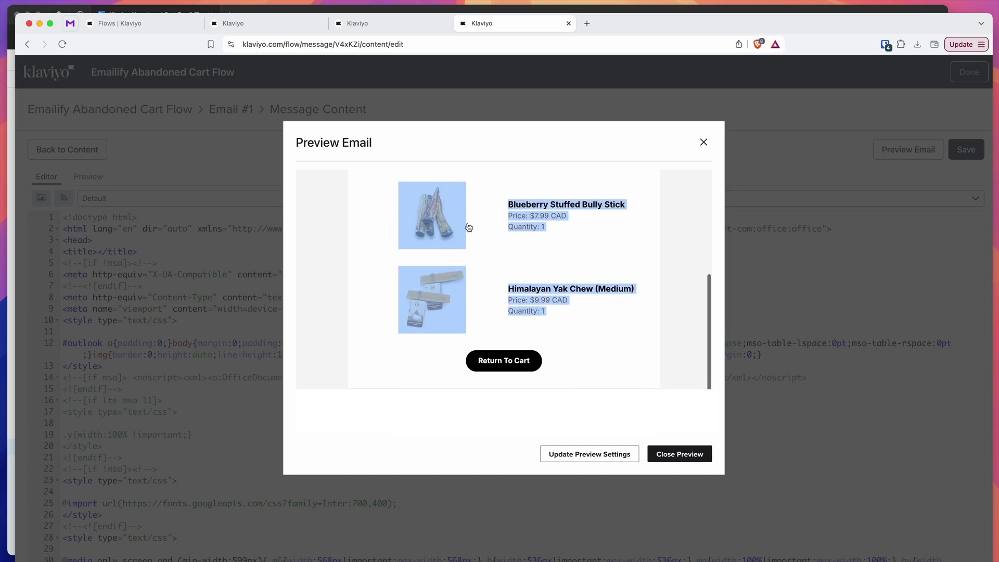
left_click(536, 217)
scroll(536, 218, "up", 2)
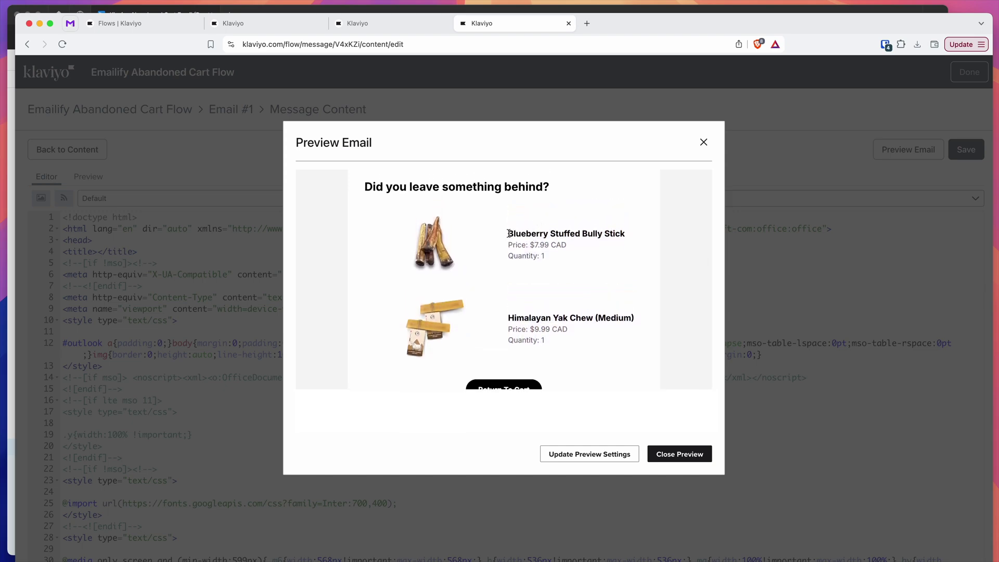
scroll(509, 237, "up", 1)
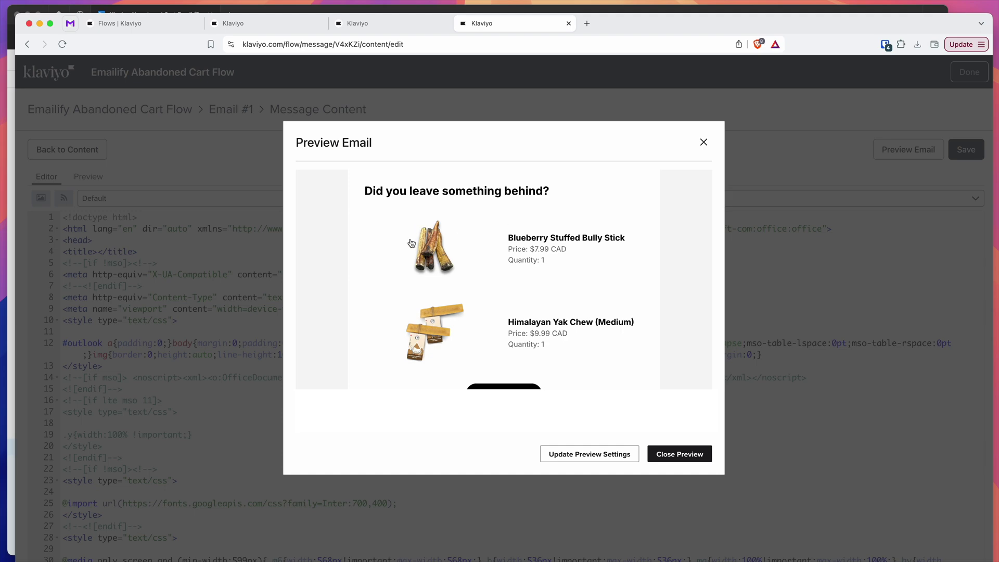
scroll(388, 203, "up", 2)
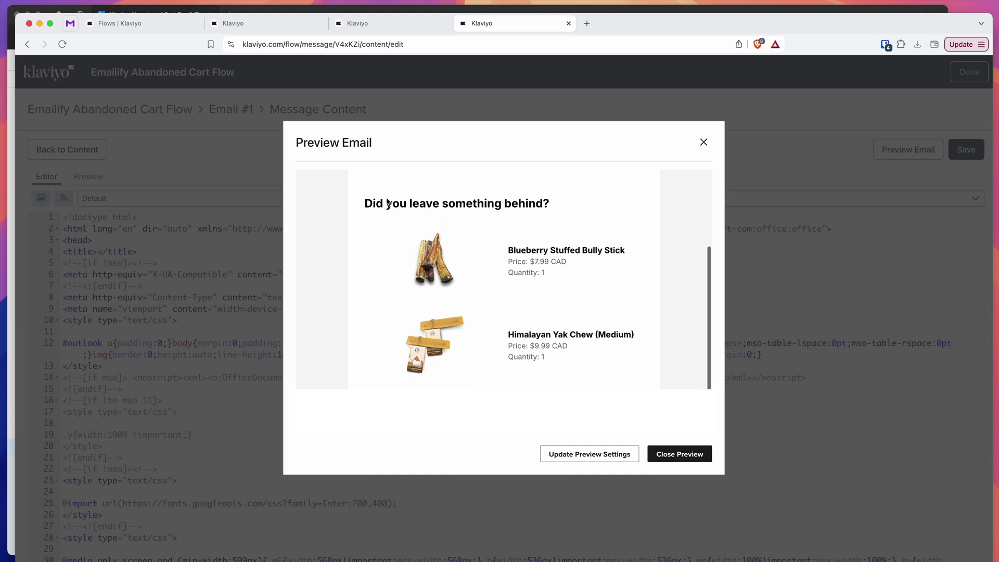
Step: Switch to Figma and locate the Klaviyo Abandoned Cart Items (Shopify) component among Emailify's Ecom components
left_click(461, 12)
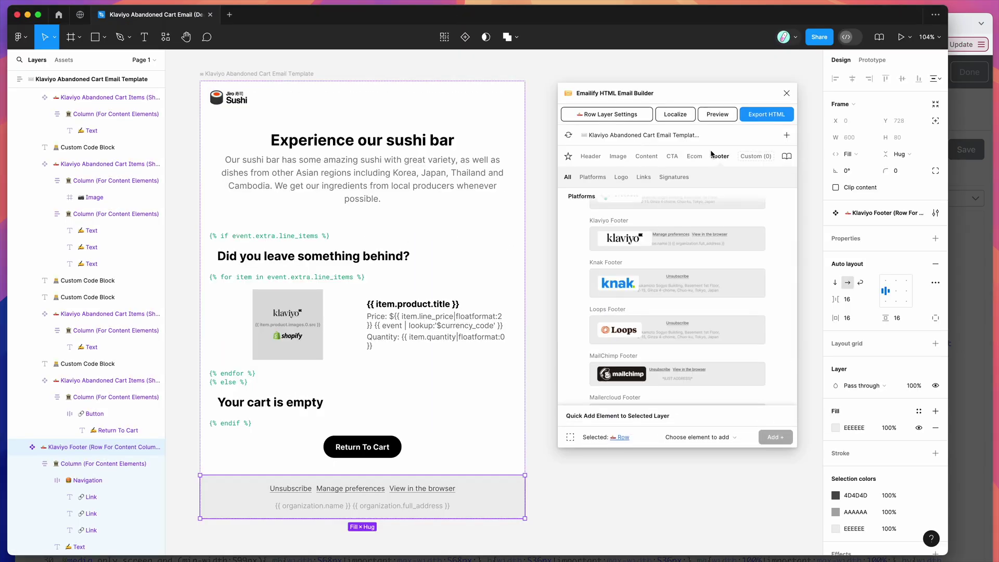
left_click(695, 156)
scroll(688, 246, "down", 10)
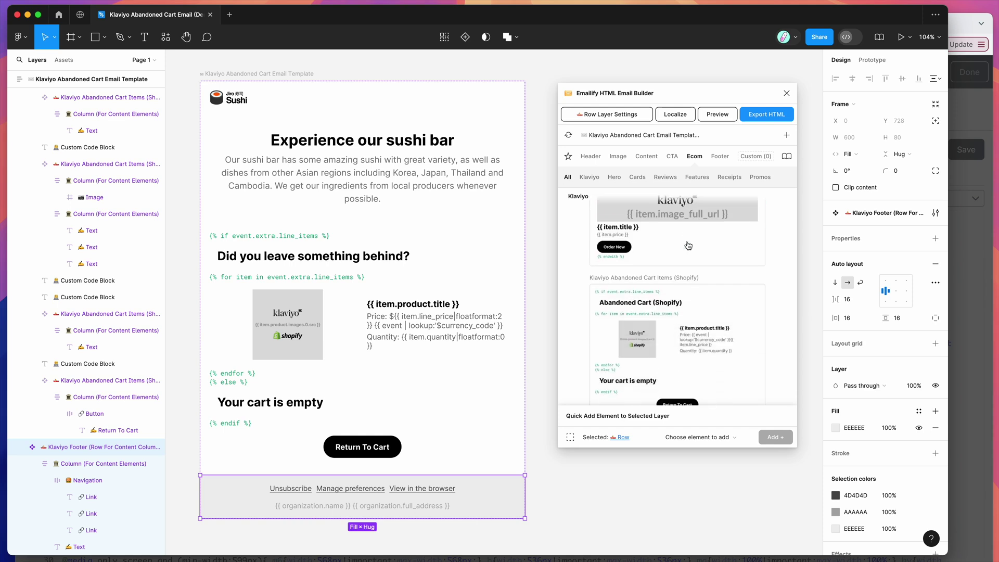
scroll(687, 246, "up", 1)
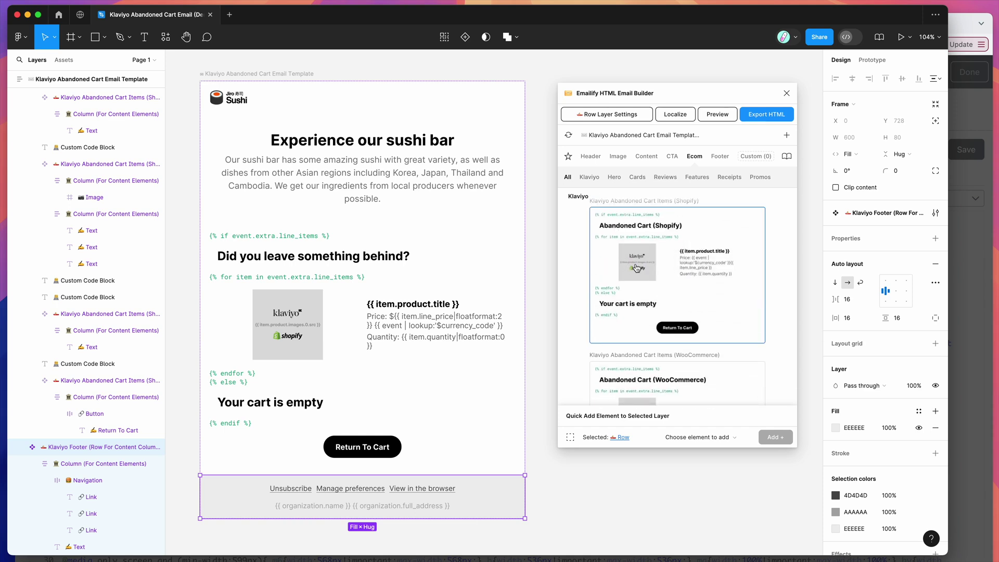
Step: Compare the Klaviyo Abandoned Cart Items components for Shopify and WooCommerce in Emailify's Ecom library
scroll(669, 279, "down", 4)
scroll(697, 286, "up", 1)
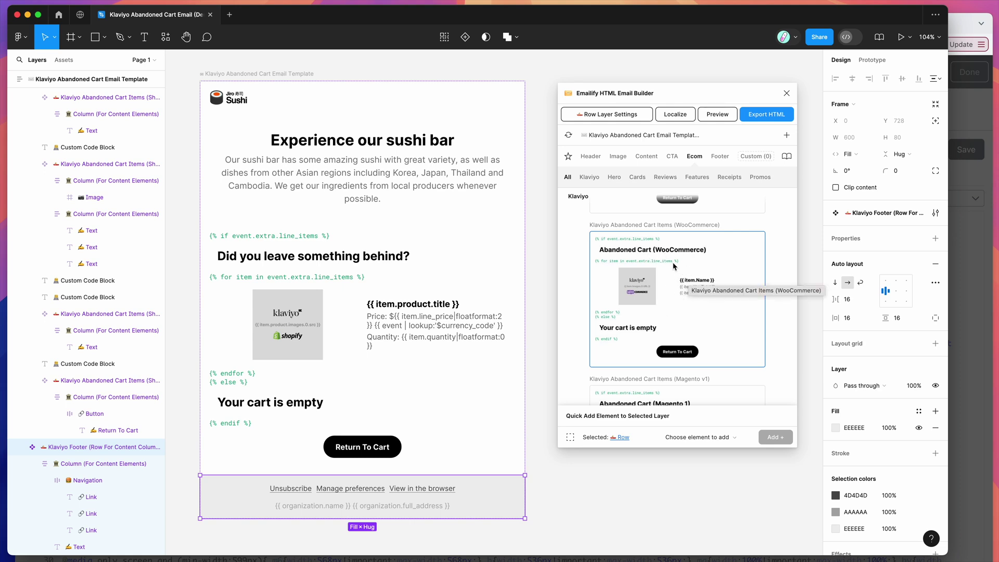
scroll(639, 297, "up", 1)
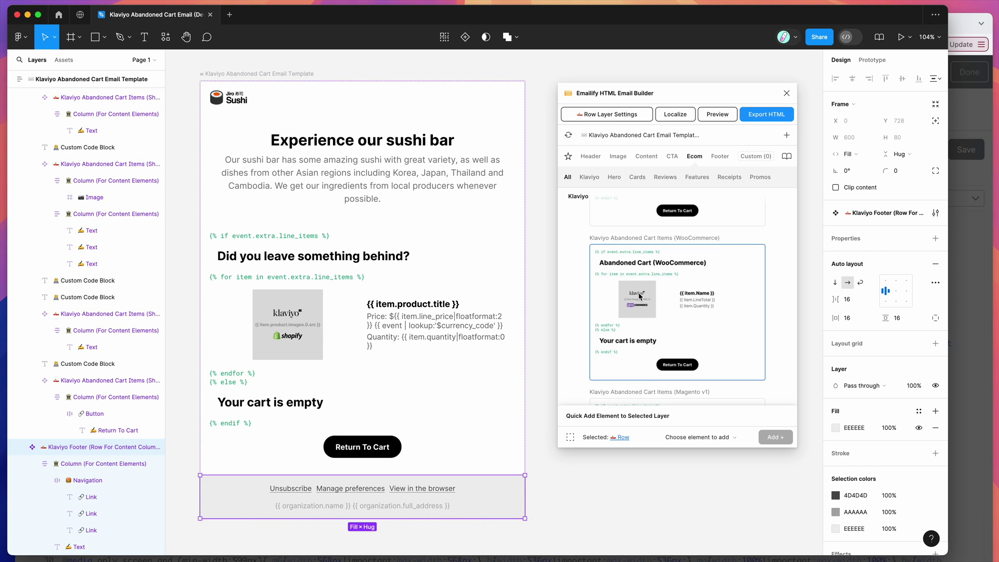
scroll(652, 290, "up", 5)
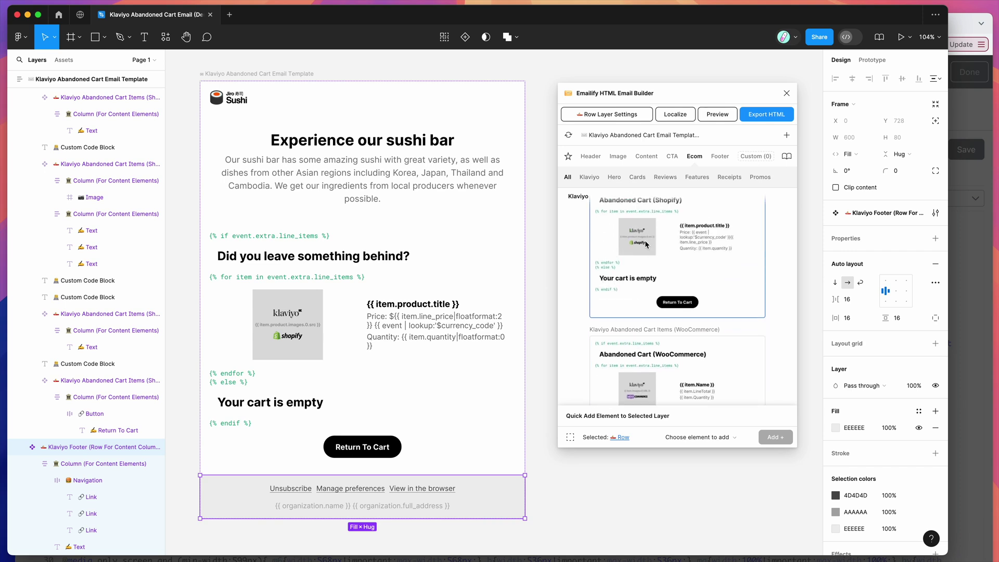
scroll(645, 244, "down", 4)
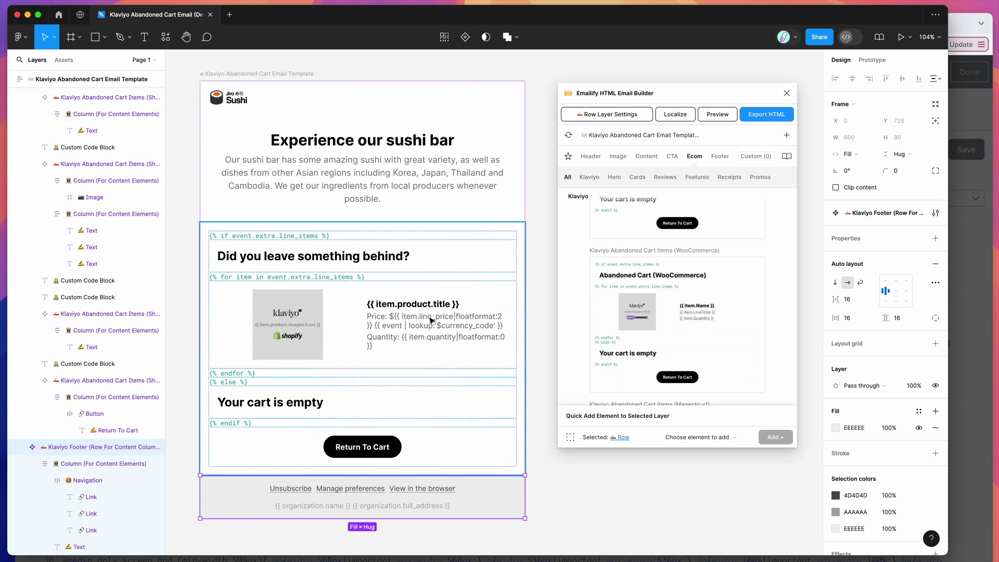
Step: Inspect the price placeholder text and the item loop code block in the template's abandoned cart section
left_click(382, 330)
double_click(388, 326)
double_click(395, 319)
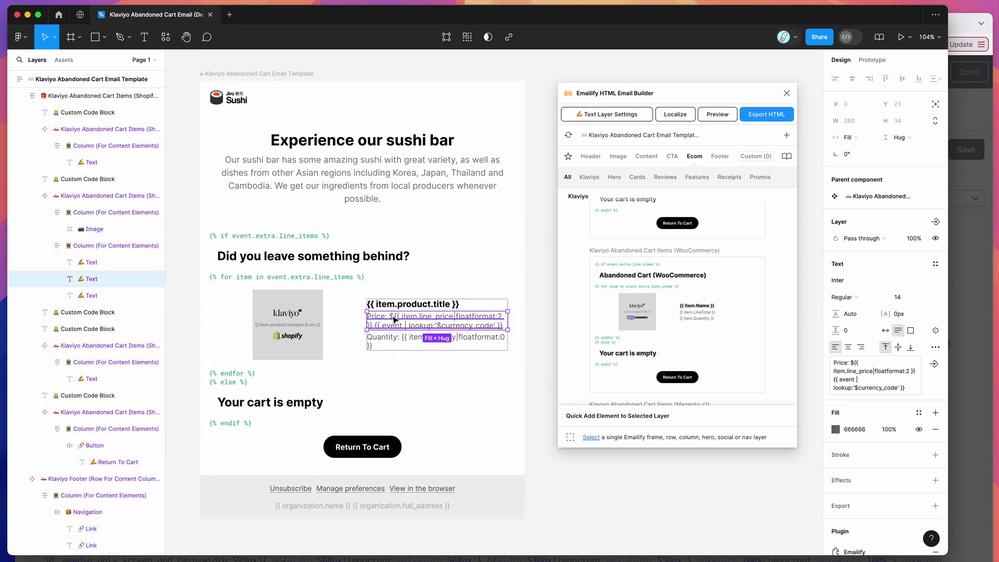
double_click(395, 321)
left_click(394, 318)
left_click_drag(394, 317, 386, 318)
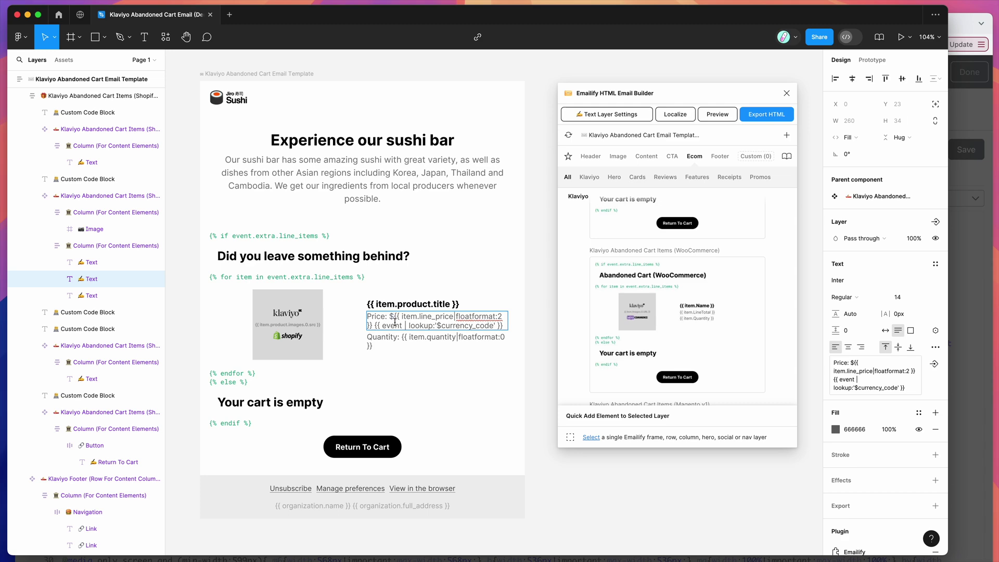
left_click(463, 280)
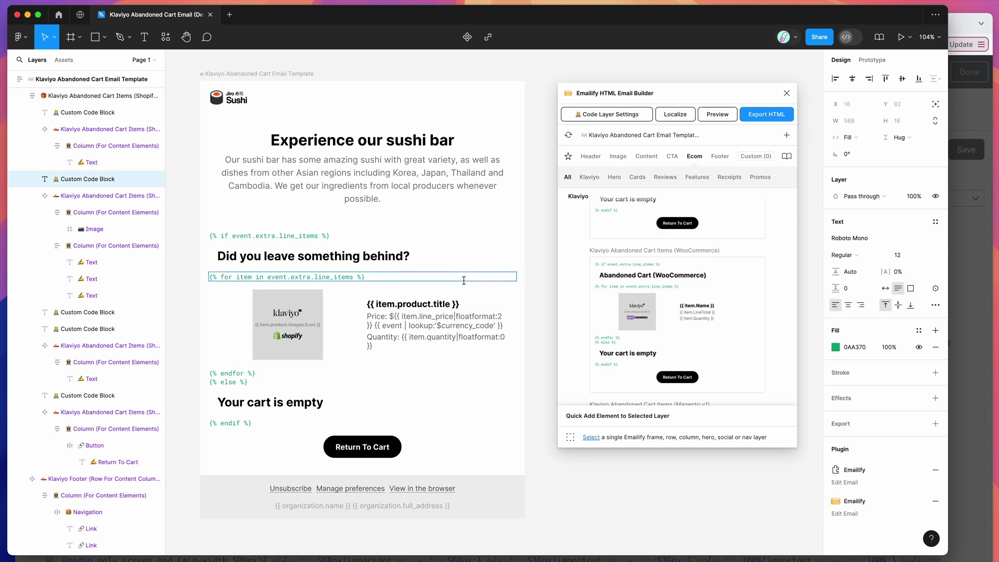
Step: Switch to Klaviyo and check the two cart items in the email preview against the template's placeholders
left_click(956, 32)
scroll(612, 280, "down", 2)
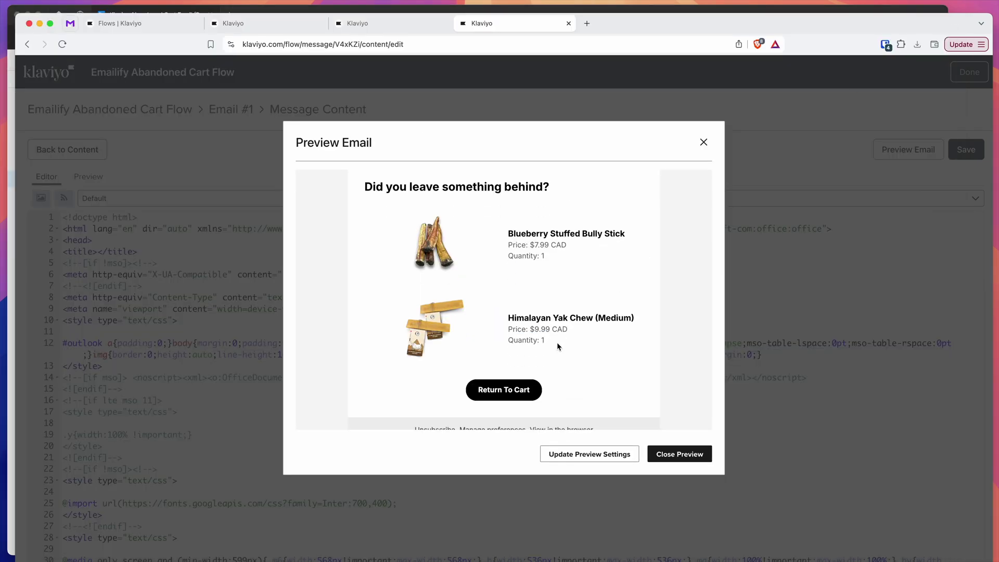
left_click_drag(556, 344, 420, 237)
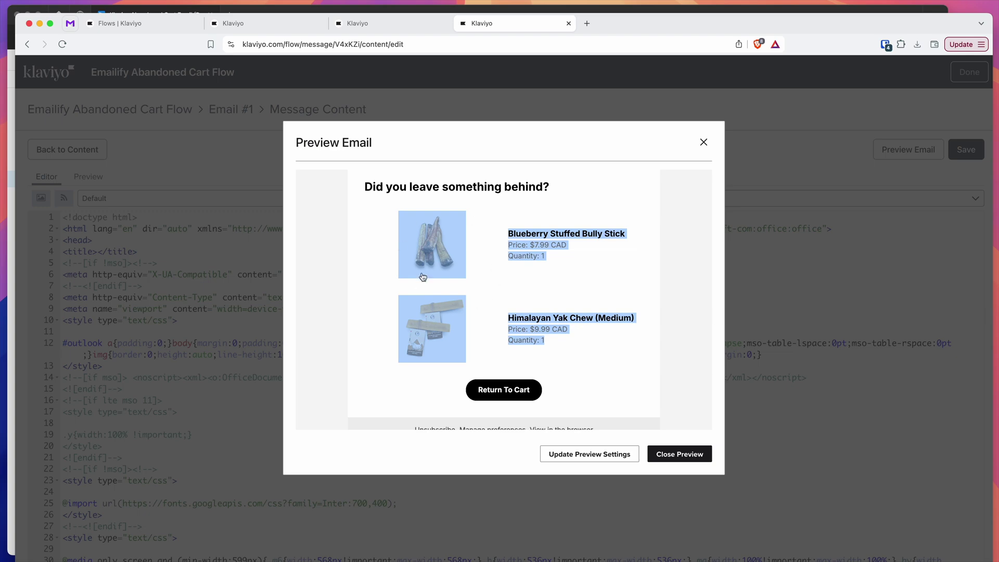
Step: Switch to Figma and inspect the product title, price and quantity placeholder texts of the cart item
left_click(651, 10)
left_click(414, 304)
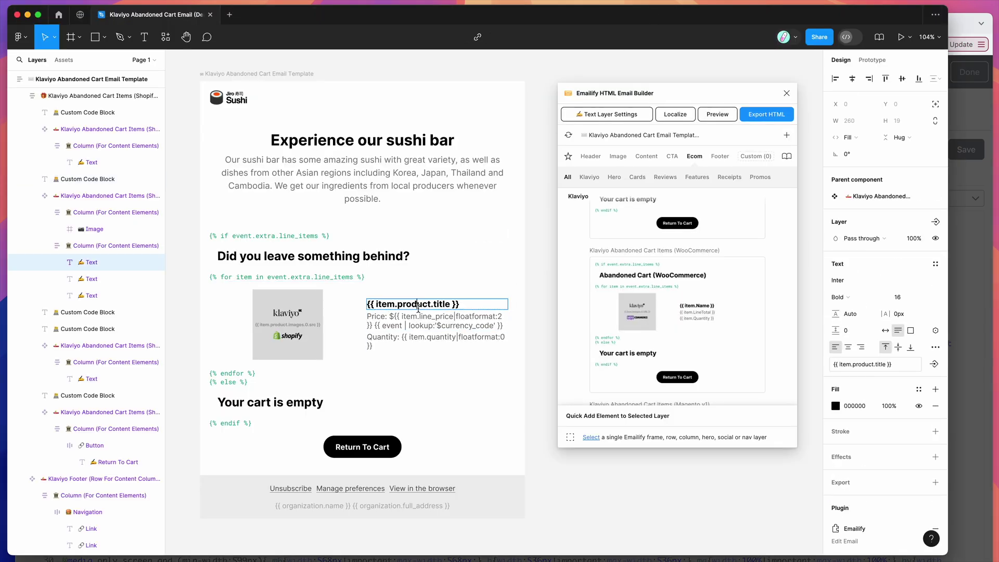
left_click(410, 326)
left_click(436, 341)
double_click(370, 336)
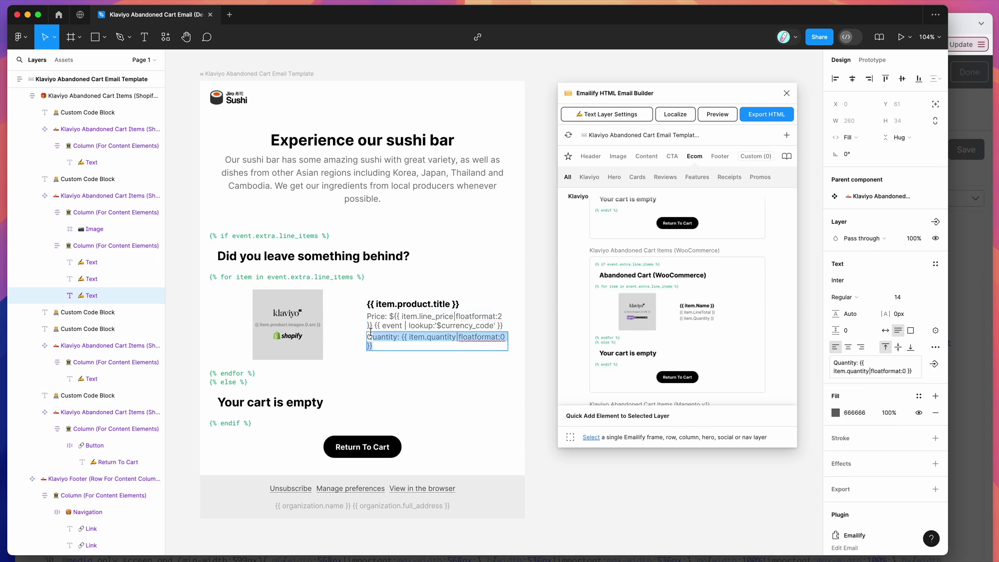
left_click(408, 336)
left_click_drag(408, 338, 417, 352)
left_click(369, 305)
double_click(370, 305)
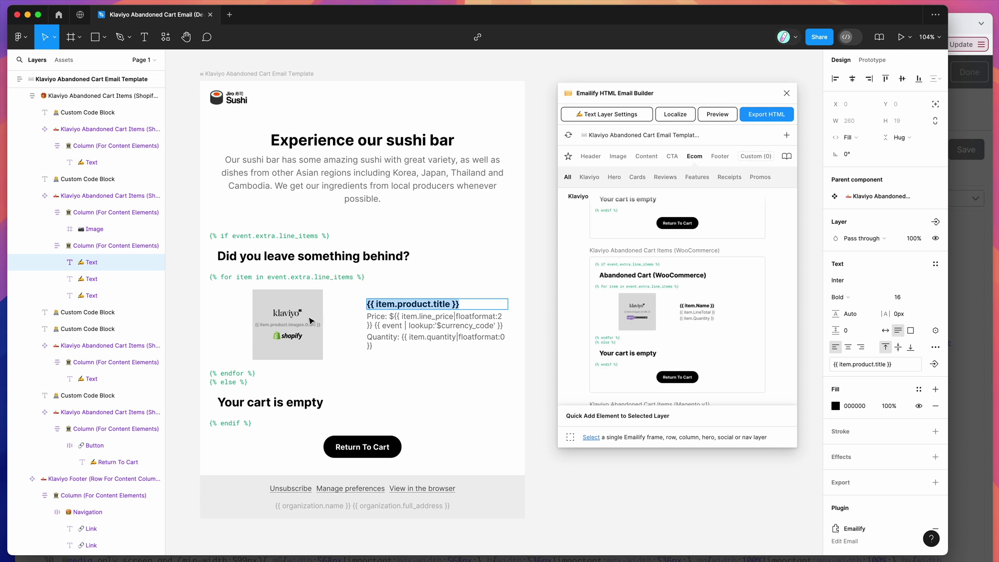
Step: Open the Emailify image layer settings for the cart item's product image and examine them
left_click(291, 322)
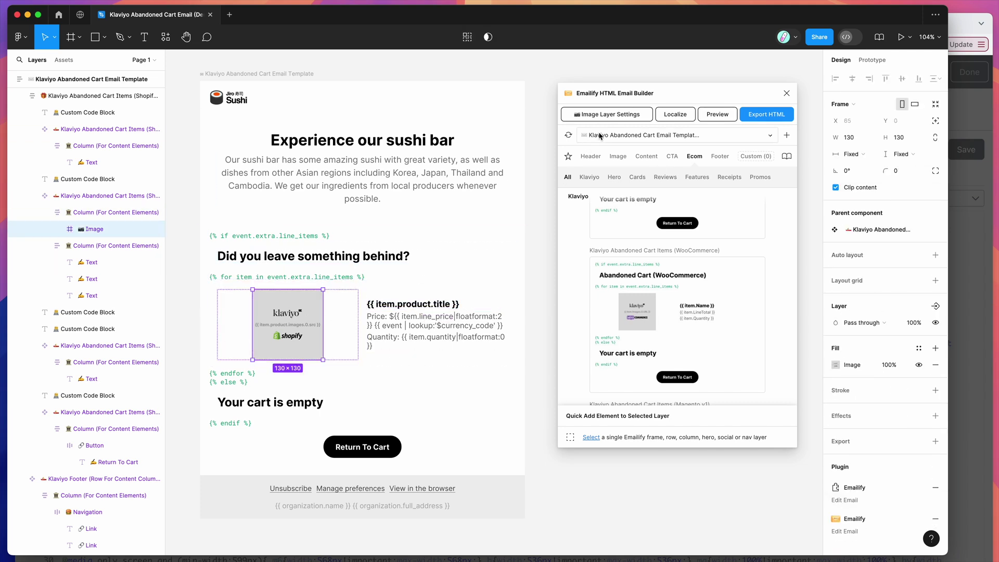
left_click(612, 116)
left_click(738, 286)
left_click_drag(710, 269, 578, 272)
Step: Return to Klaviyo, review the rendered email from the cart items back up to the header, and close the preview
left_click(961, 21)
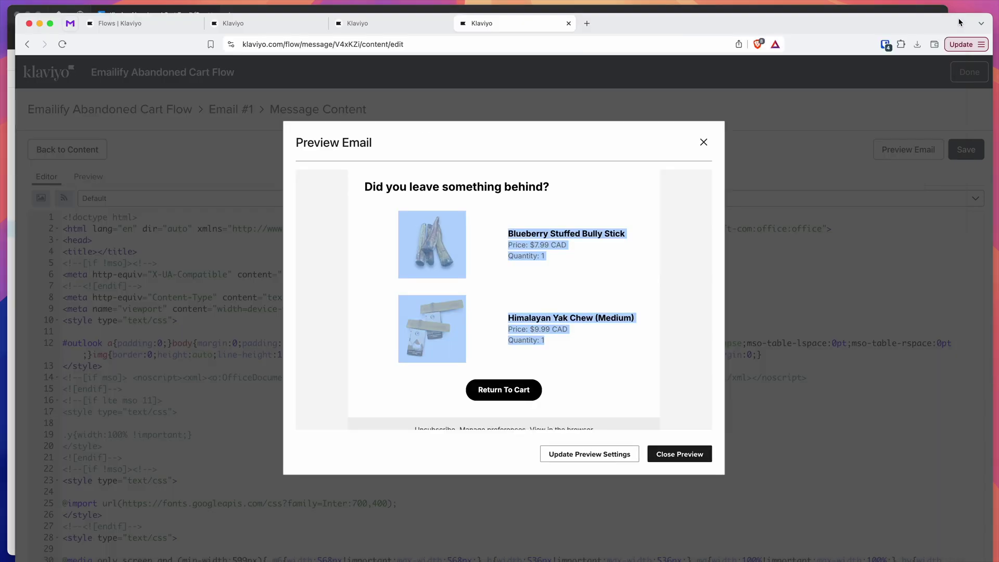
scroll(610, 242, "down", 2)
scroll(610, 242, "up", 6)
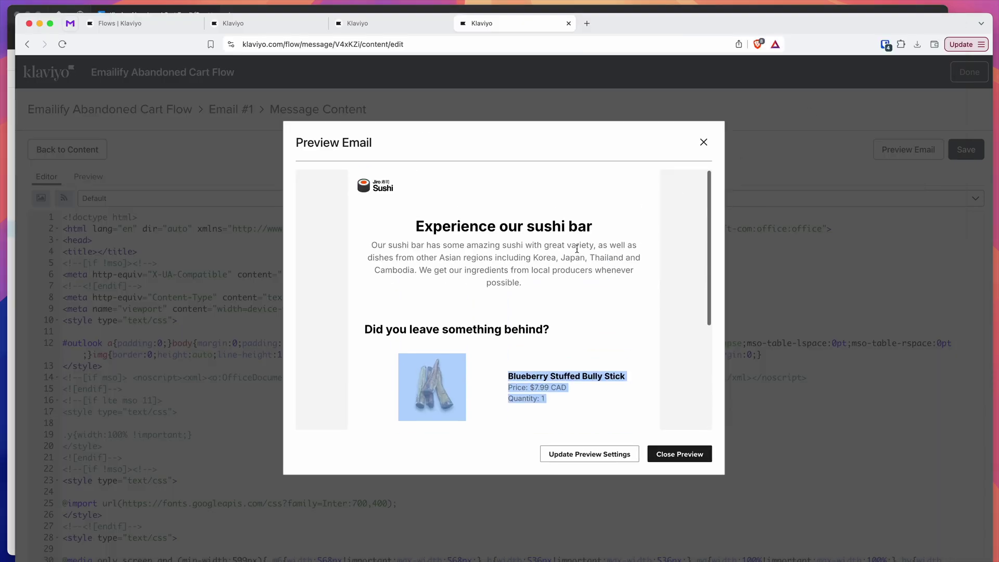
left_click(564, 255)
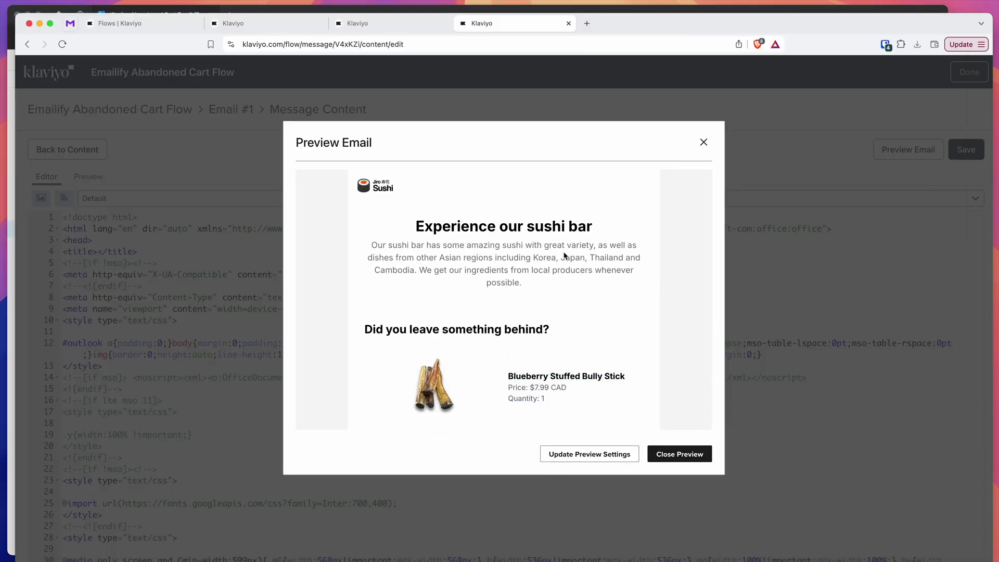
left_click(673, 456)
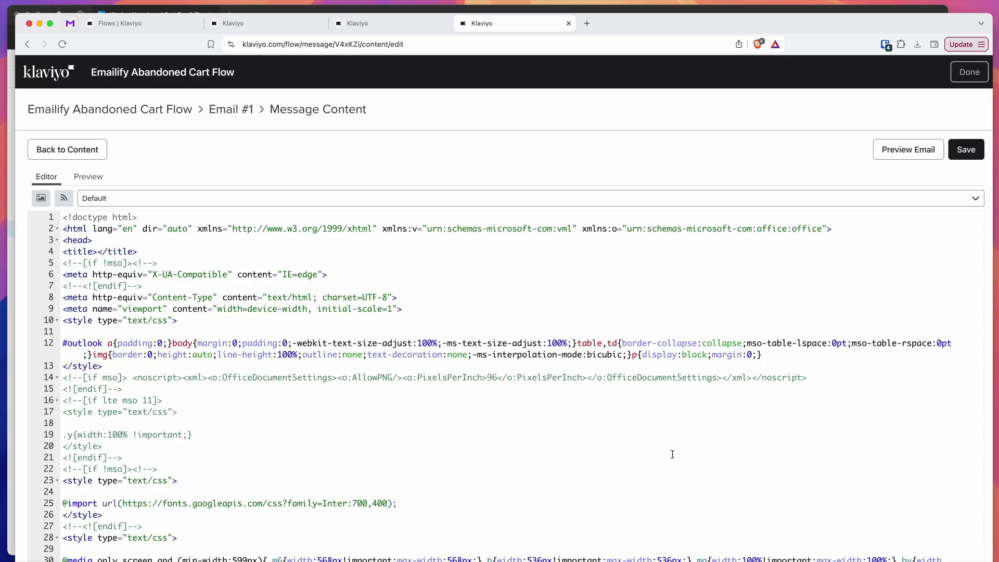
Step: Save the email's message content and finish editing it to return to the flow
left_click(970, 151)
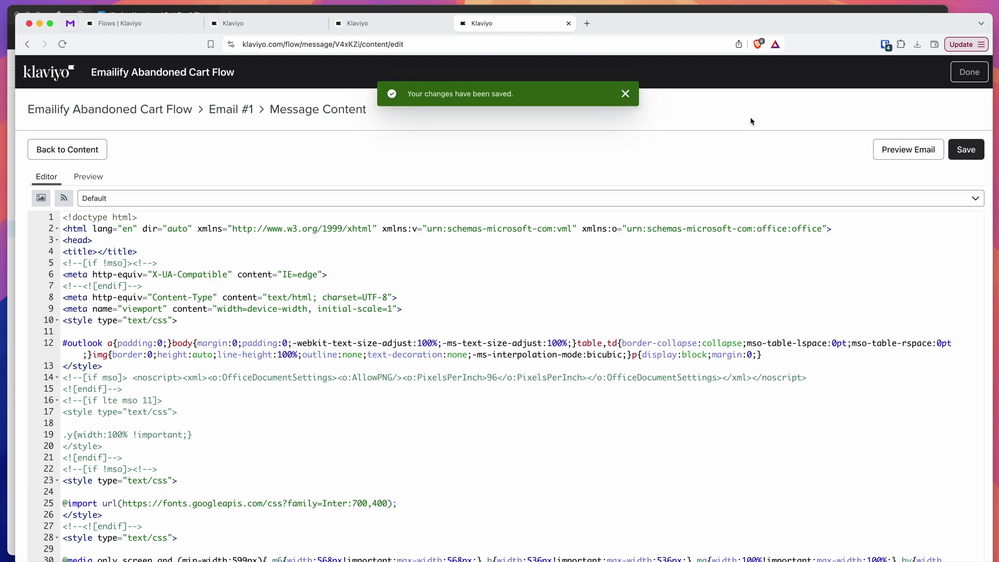
left_click(626, 94)
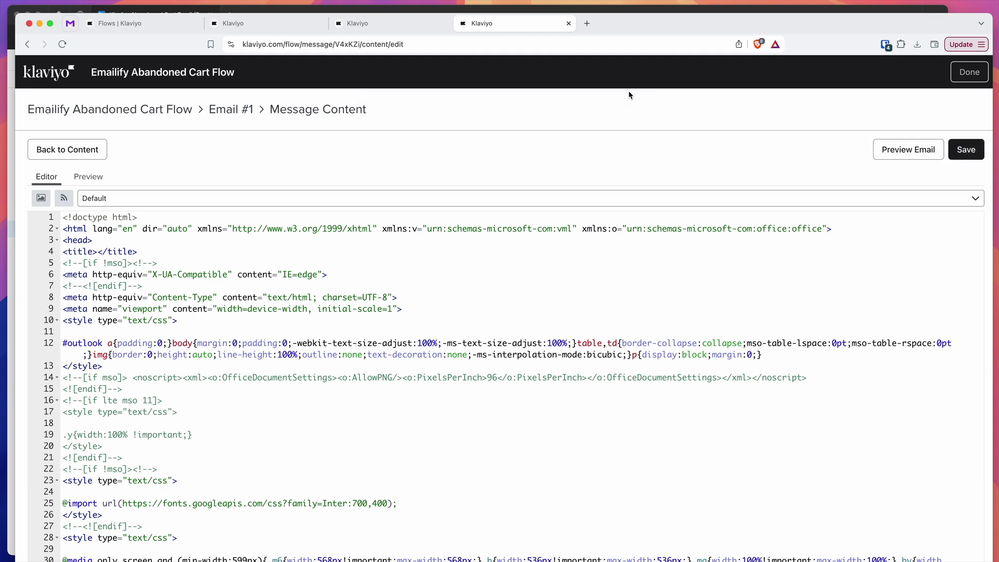
left_click(971, 70)
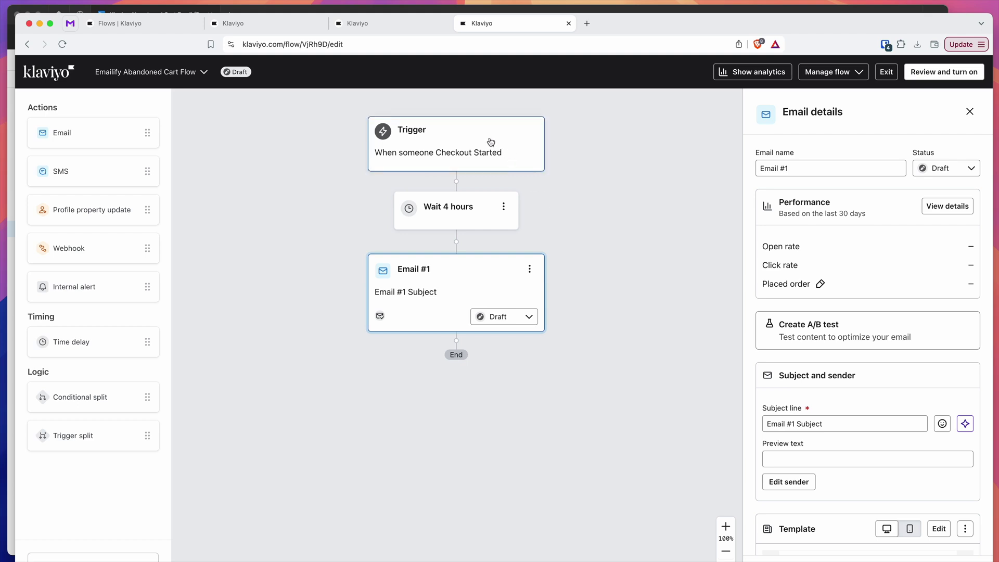
Step: Start a trigger filter on the flow's Checkout Started trigger, examine the available dimensions, and leave without adding it
left_click(444, 133)
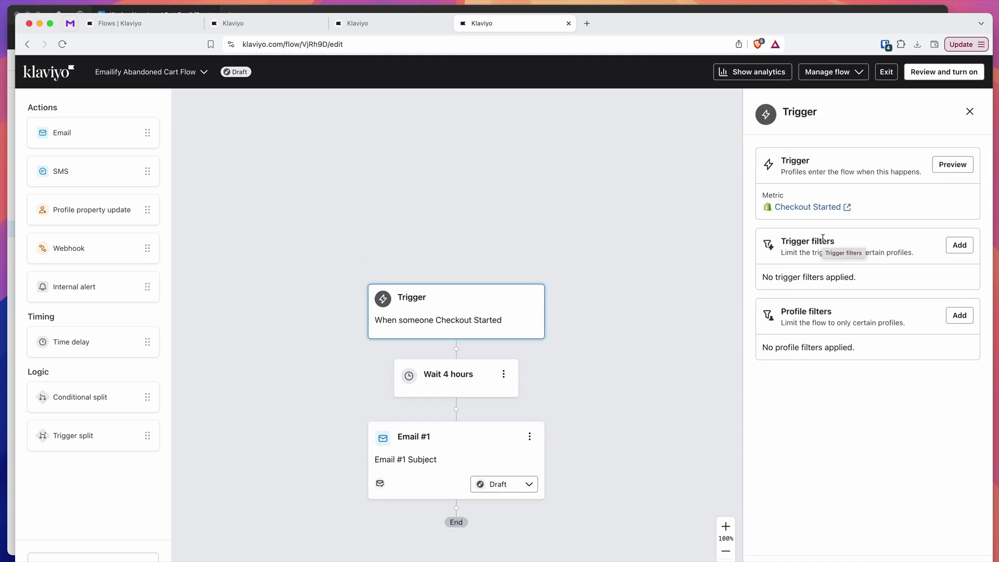
left_click(959, 246)
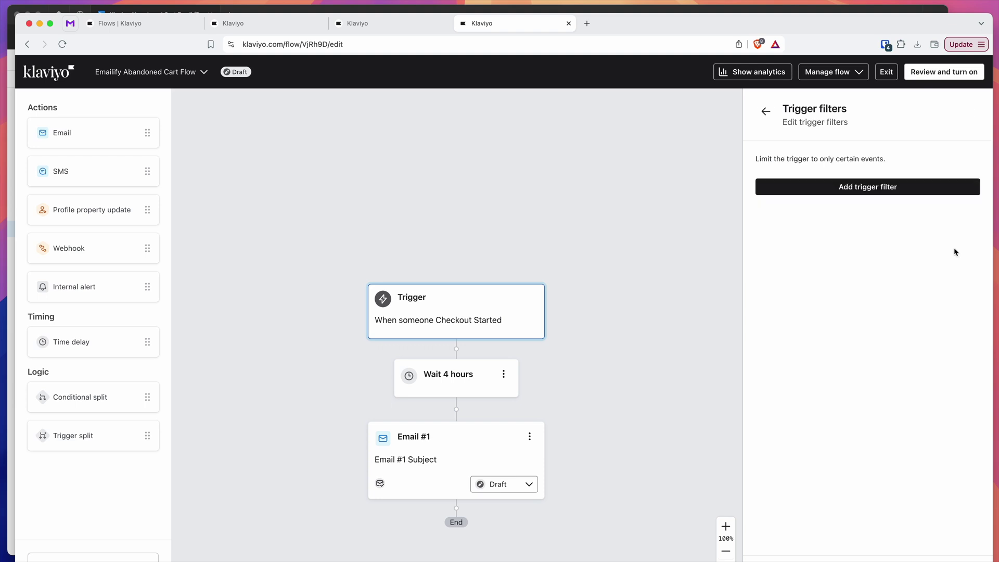
left_click(833, 190)
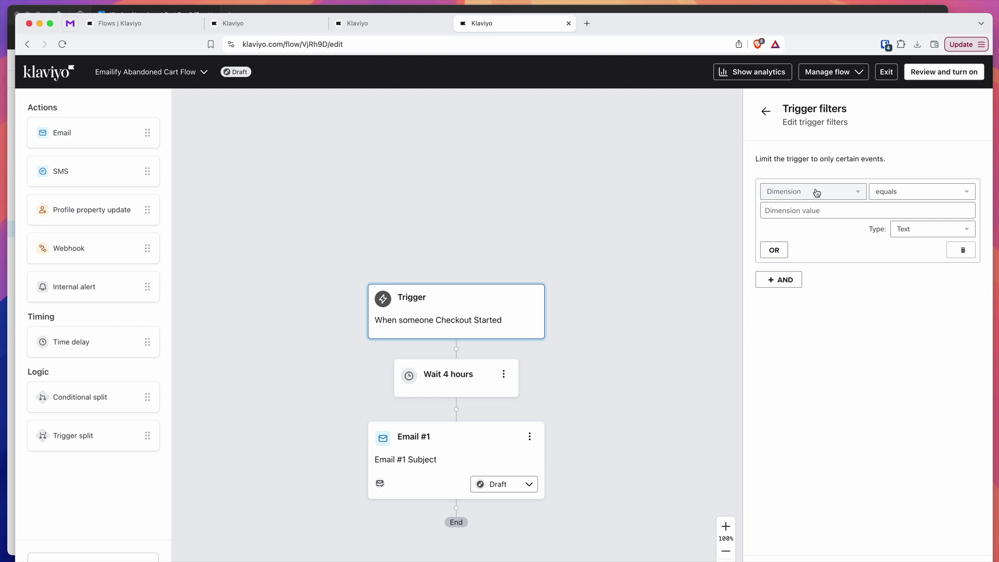
left_click(816, 192)
scroll(816, 254, "down", 1)
scroll(793, 275, "down", 2)
scroll(791, 302, "down", 1)
scroll(800, 316, "down", 3)
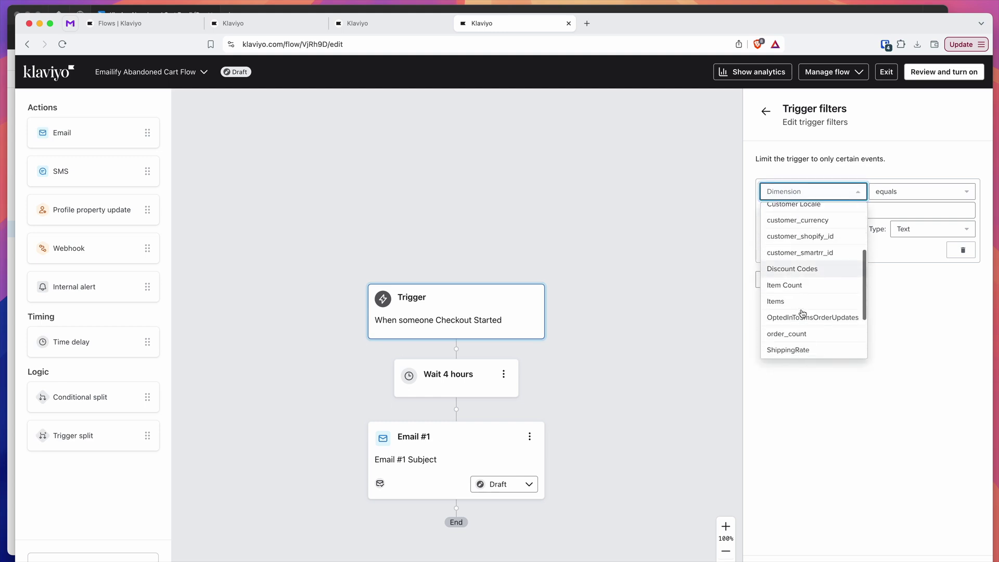
scroll(800, 332, "down", 2)
scroll(801, 332, "up", 5)
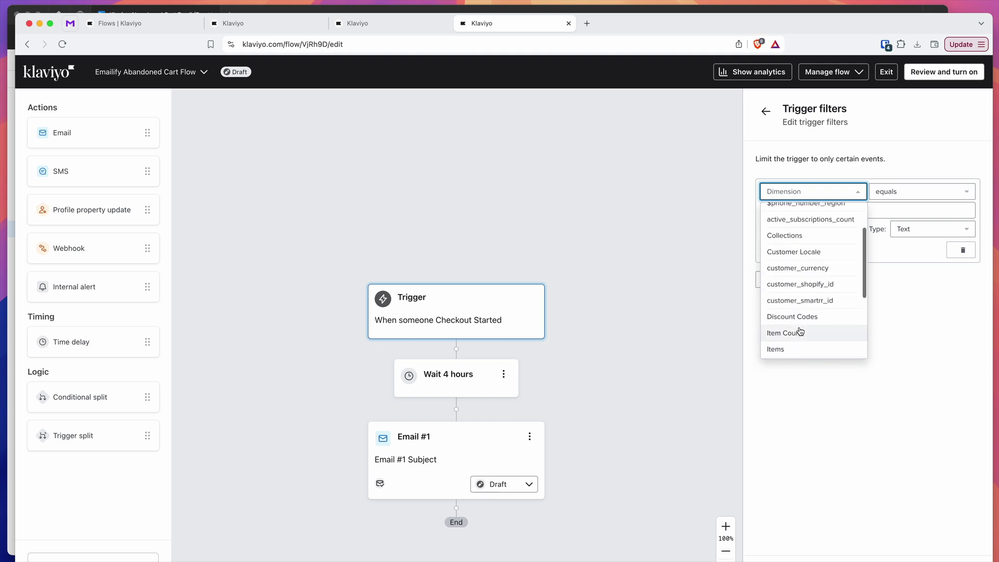
scroll(801, 332, "down", 3)
scroll(801, 332, "up", 5)
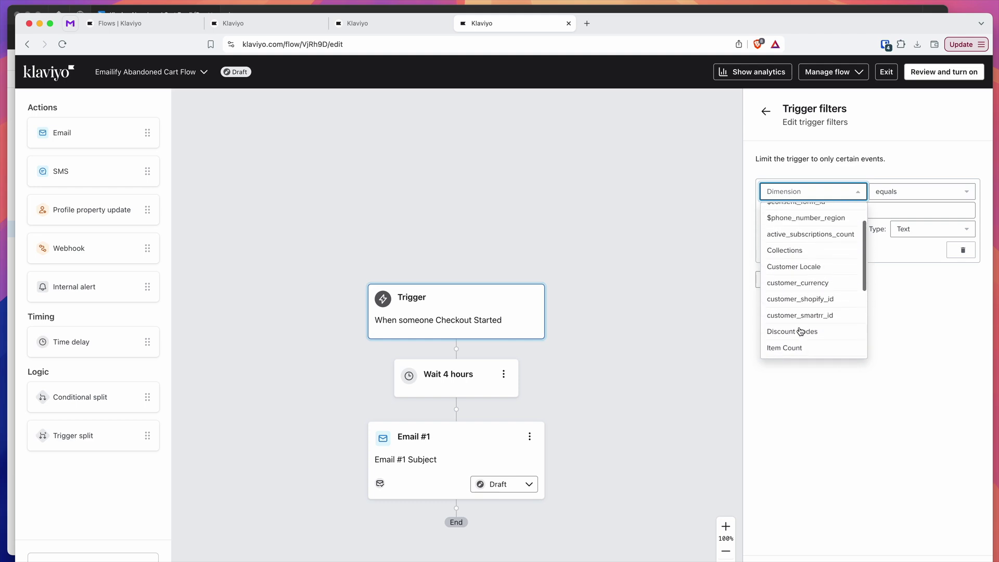
left_click(813, 155)
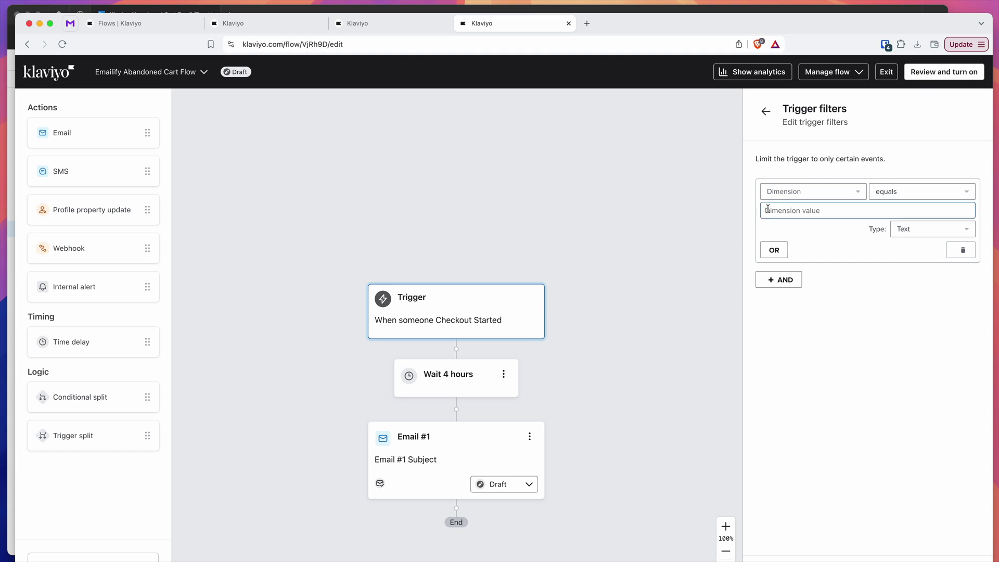
left_click(766, 112)
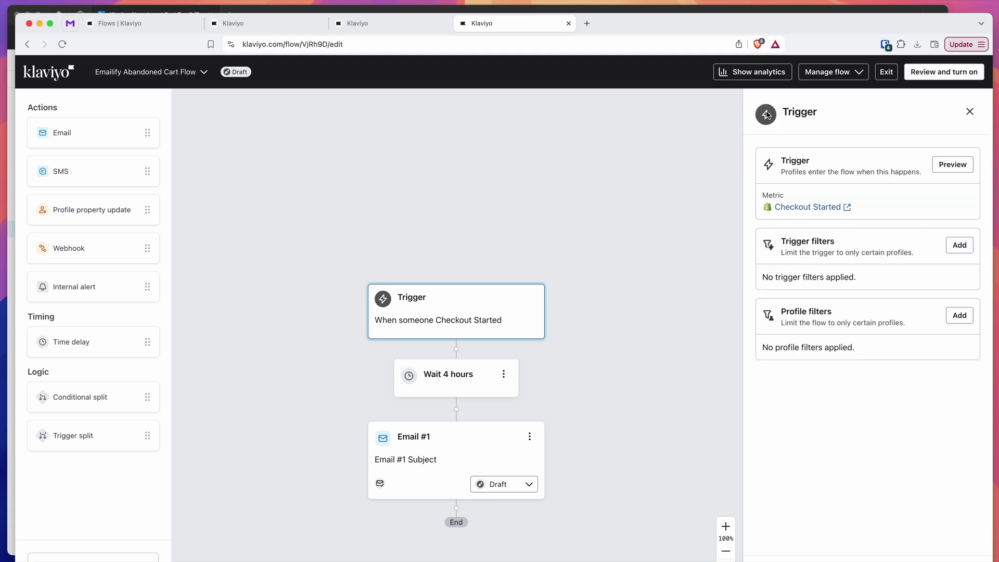
Step: Read the descriptions of the trigger filters and profile filters in the flow's trigger settings
left_click_drag(789, 244, 861, 252)
left_click(859, 250)
left_click_drag(781, 313, 854, 322)
left_click(853, 322)
left_click_drag(906, 324, 778, 314)
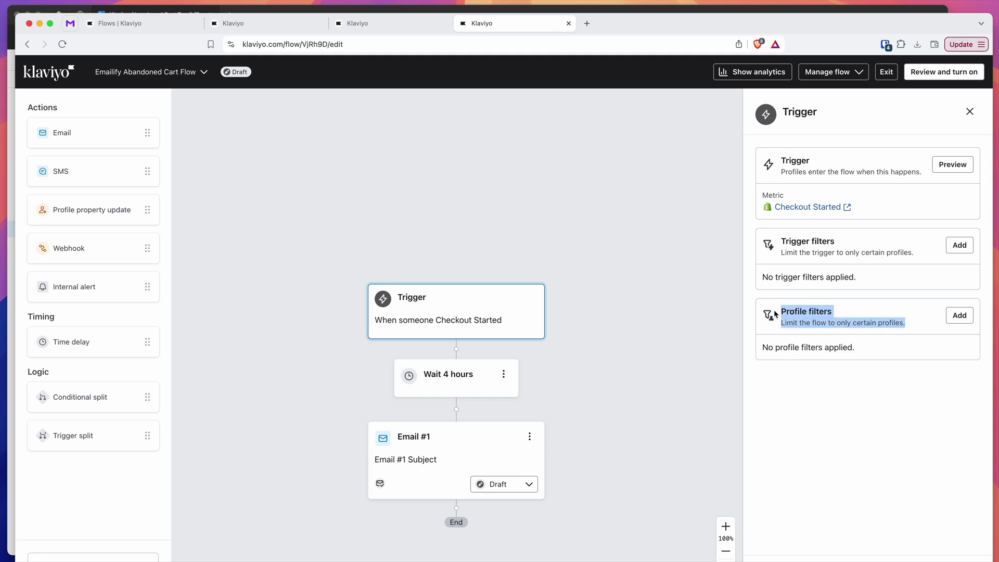
left_click(789, 310)
left_click_drag(782, 246, 846, 253)
left_click(869, 253)
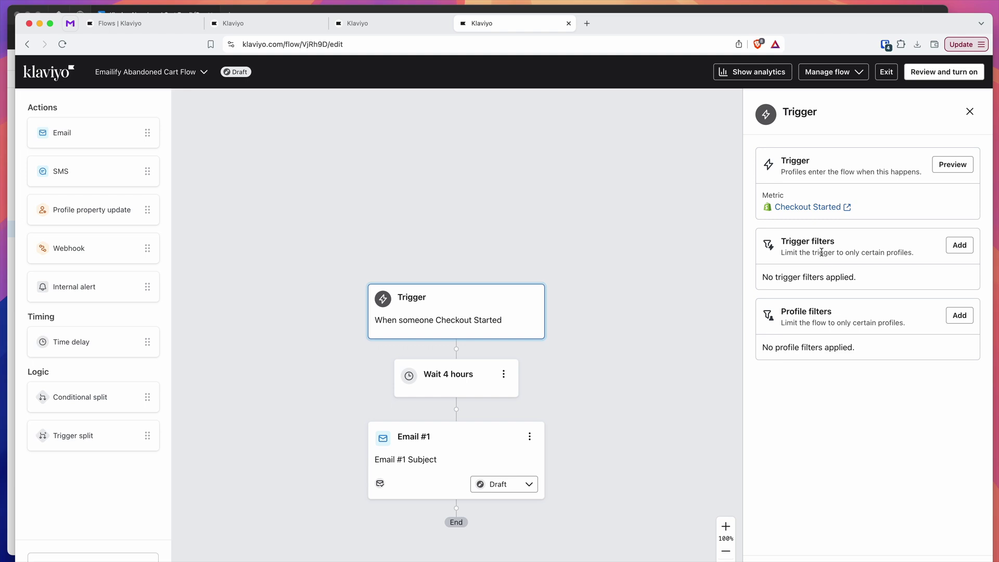
left_click_drag(786, 312, 820, 315)
left_click(813, 278)
Step: Select Email #1, review the flow for turning on, set its status to Live with immediate update, and save
left_click(444, 435)
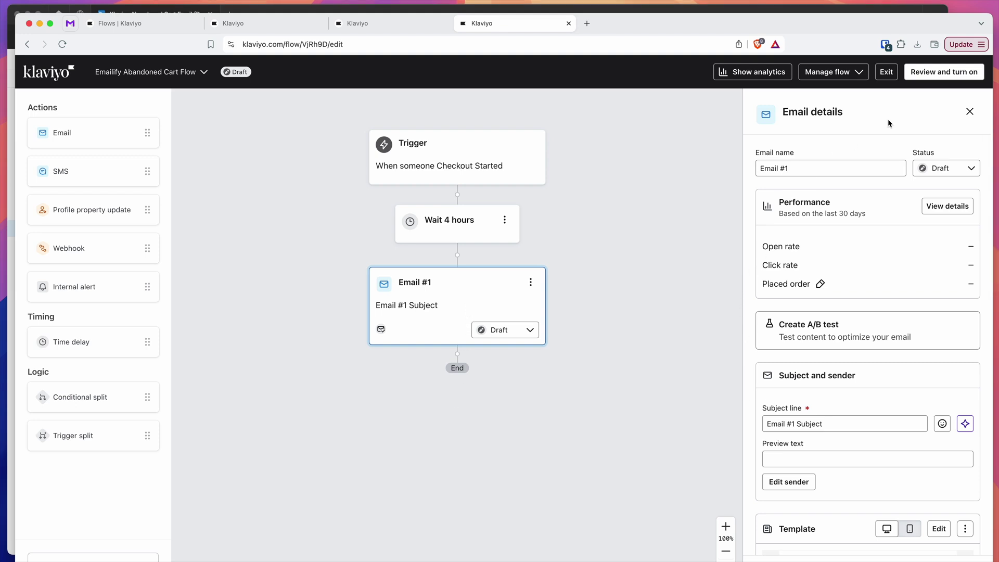
left_click(931, 76)
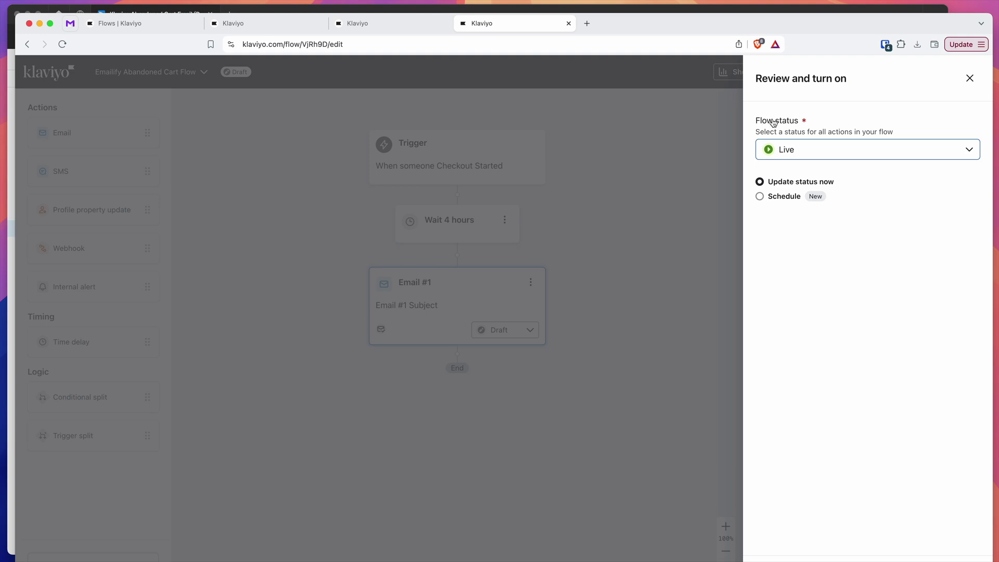
left_click(802, 150)
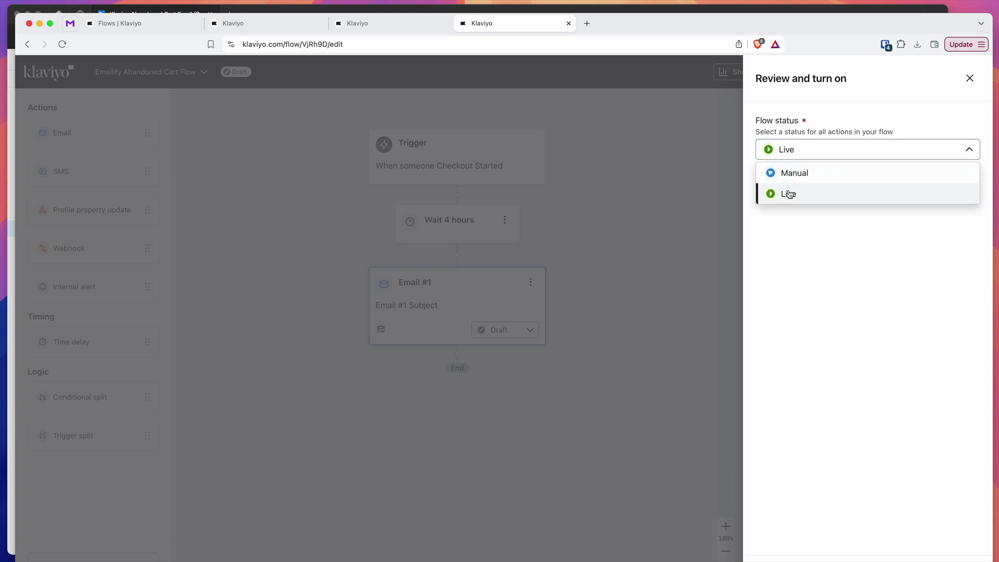
left_click(791, 193)
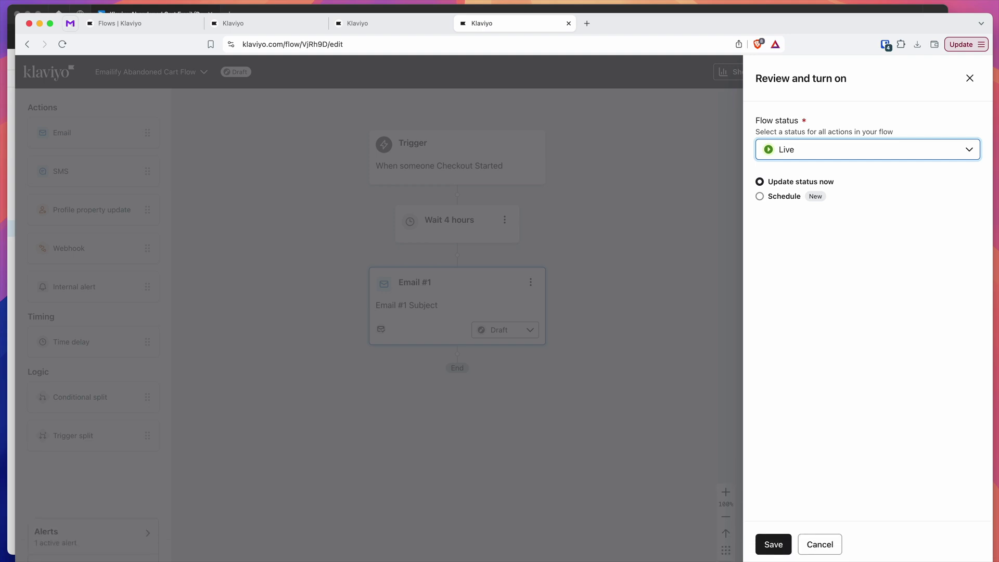
left_click(768, 549)
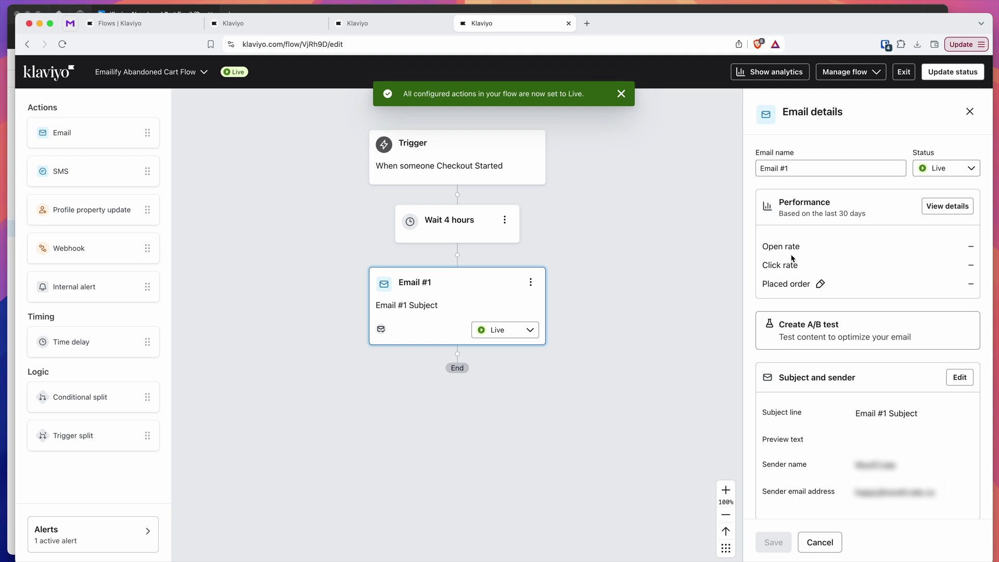
Step: Set the status of Email #1 back to Draft and save the change
left_click(938, 170)
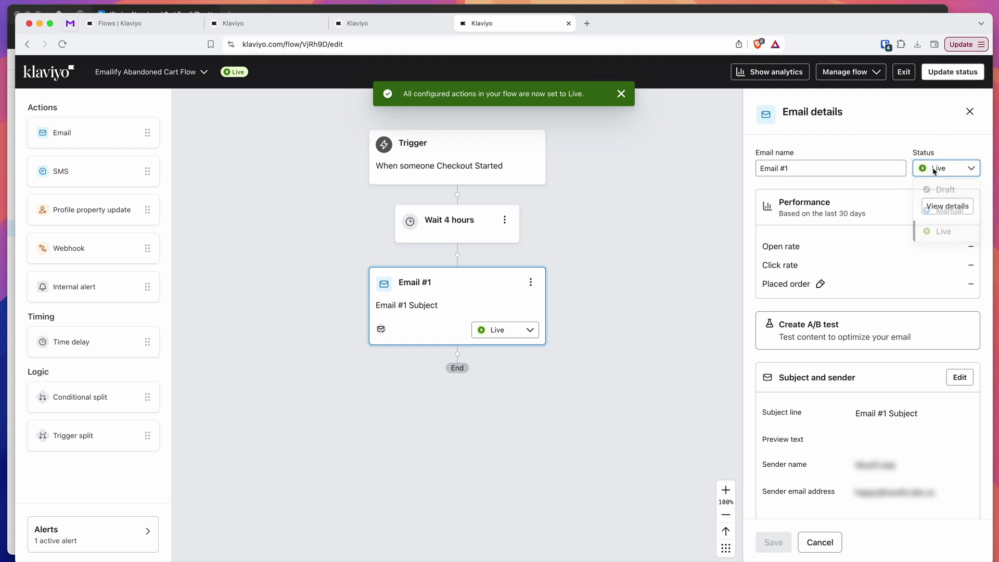
left_click(941, 189)
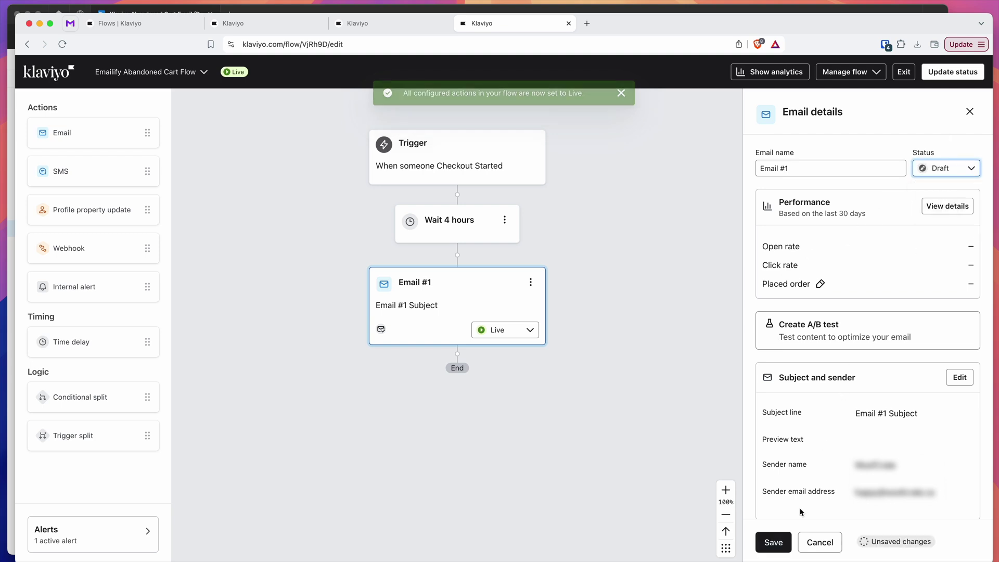
left_click(777, 549)
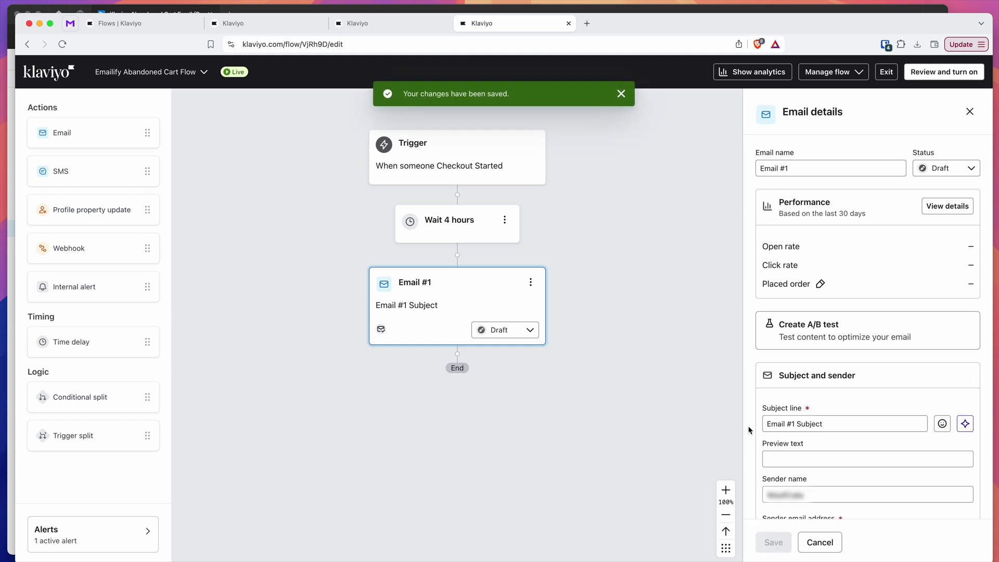
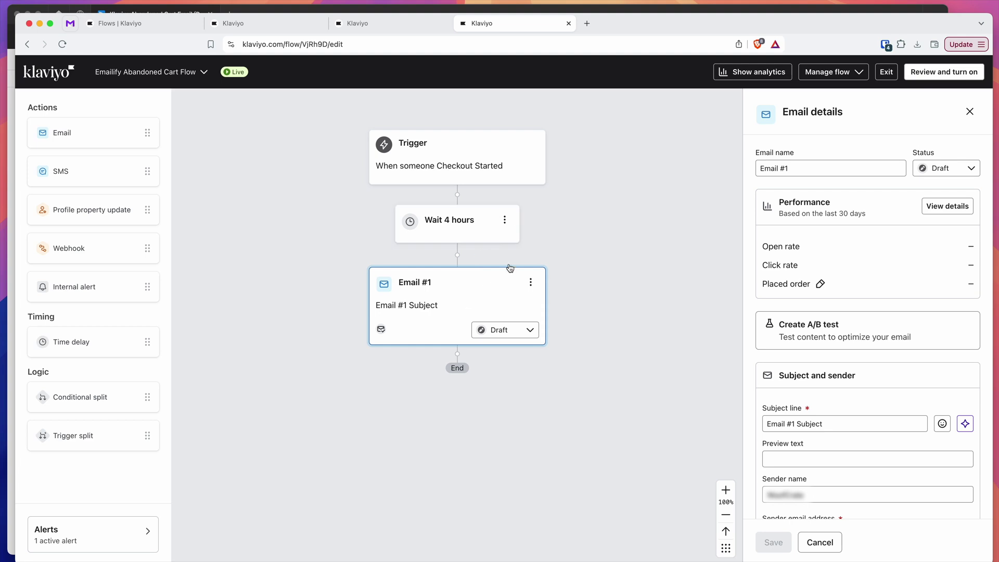
Step: Review the Checkout Started trigger's settings and the details of Email #1 in the flow
left_click(462, 158)
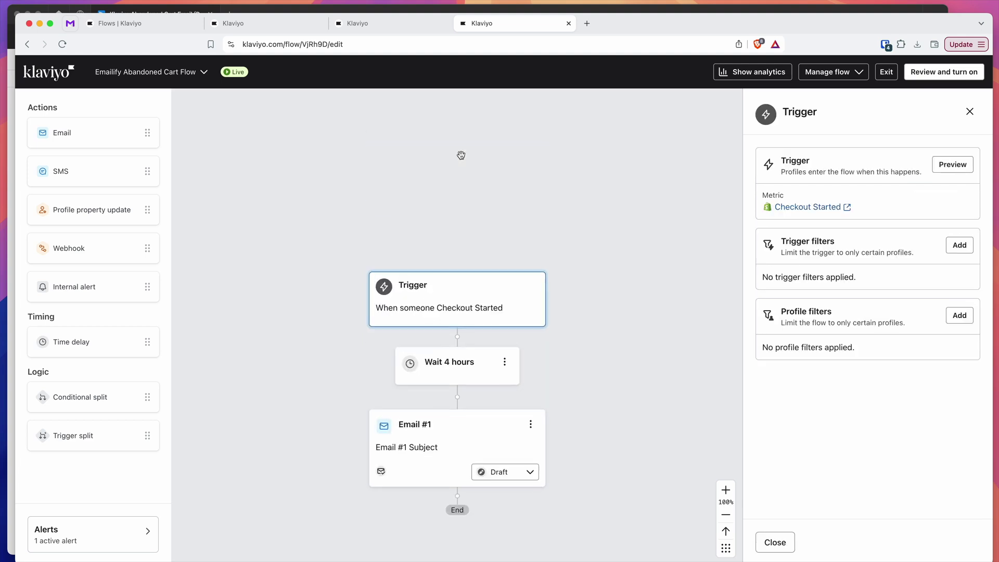
left_click(446, 430)
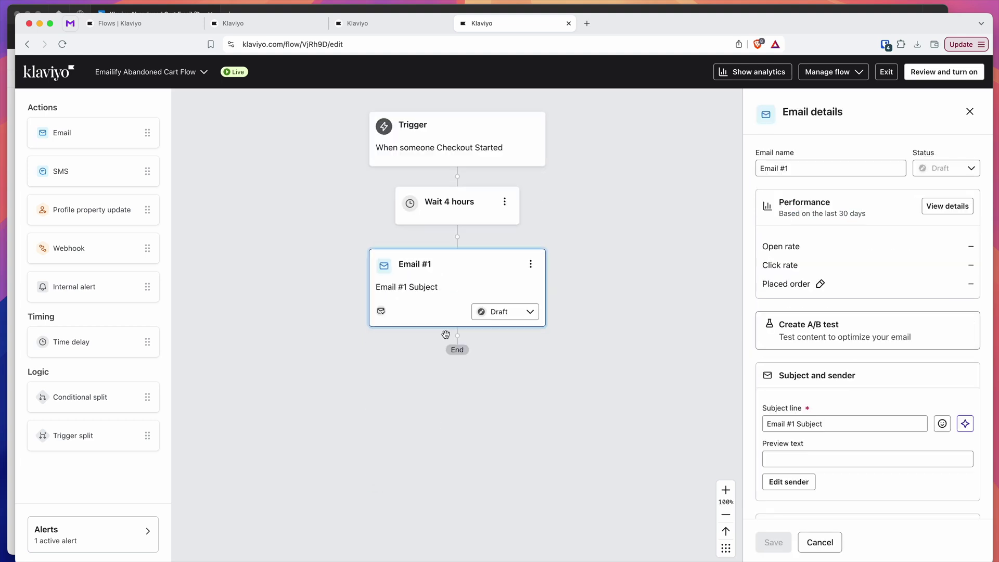
left_click(434, 151)
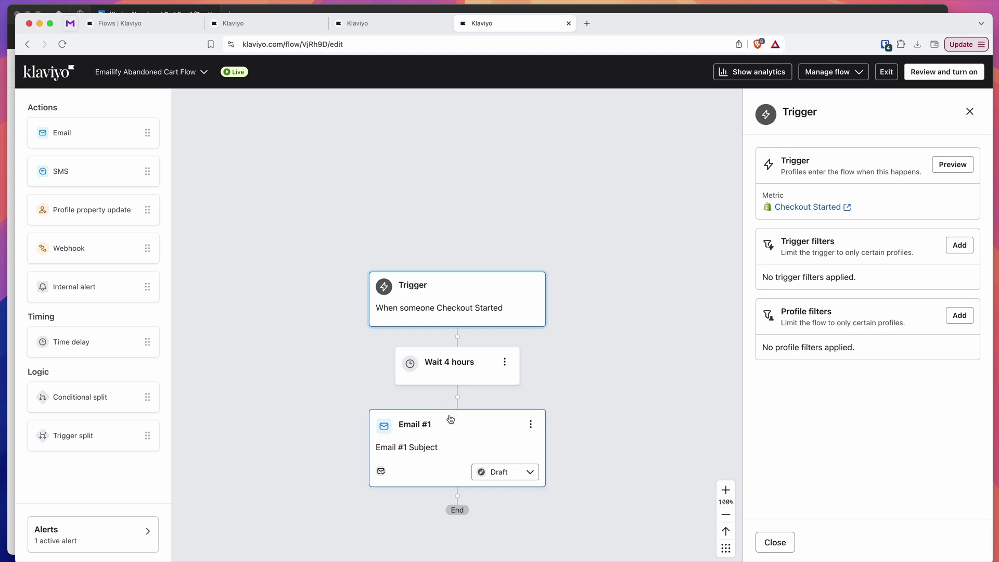
left_click(439, 437)
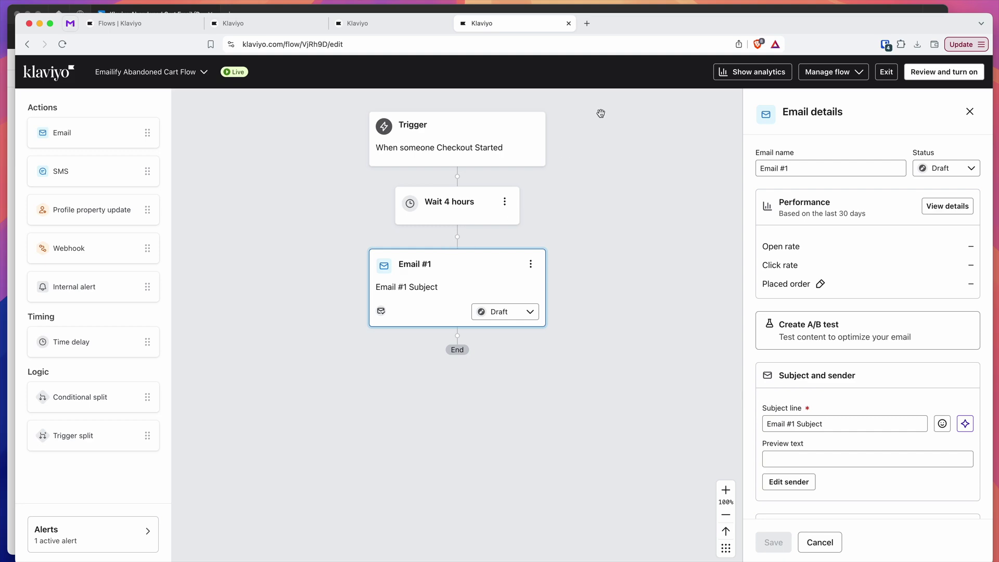
Step: Switch to Figma and look over the Klaviyo Abandoned Cart Email Template design
key("super+Tab")
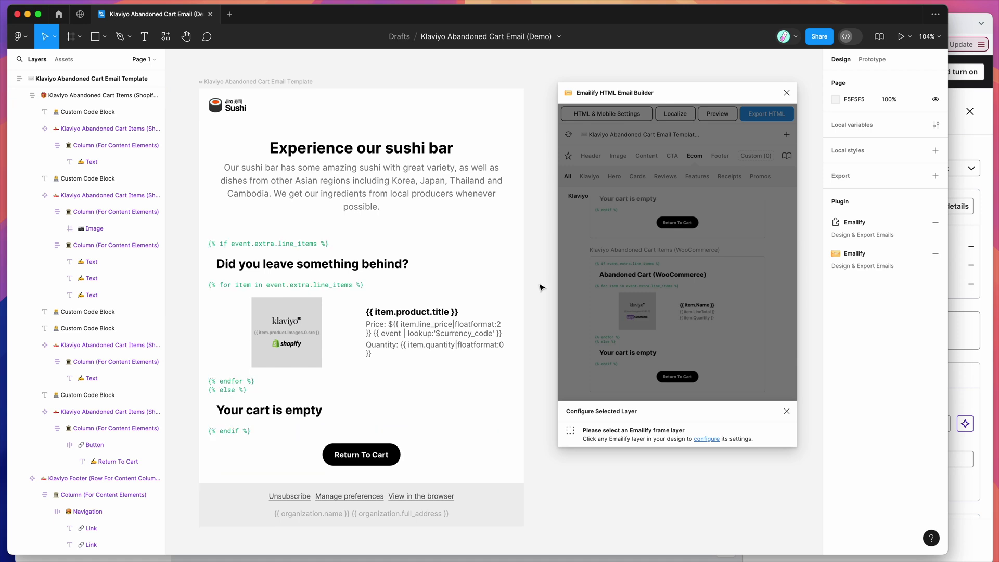
scroll(541, 287, "up", 1)
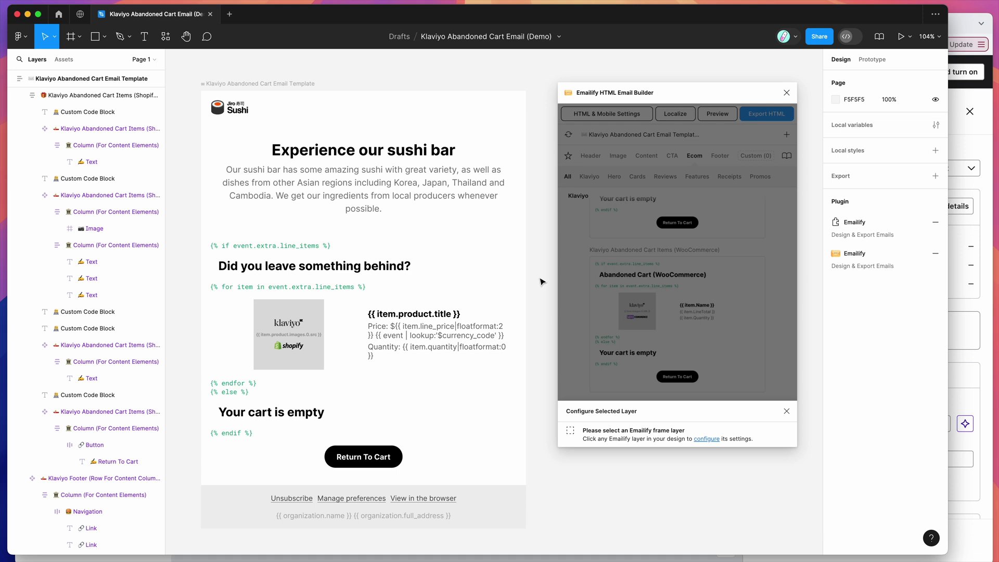
scroll(542, 282, "down", 1)
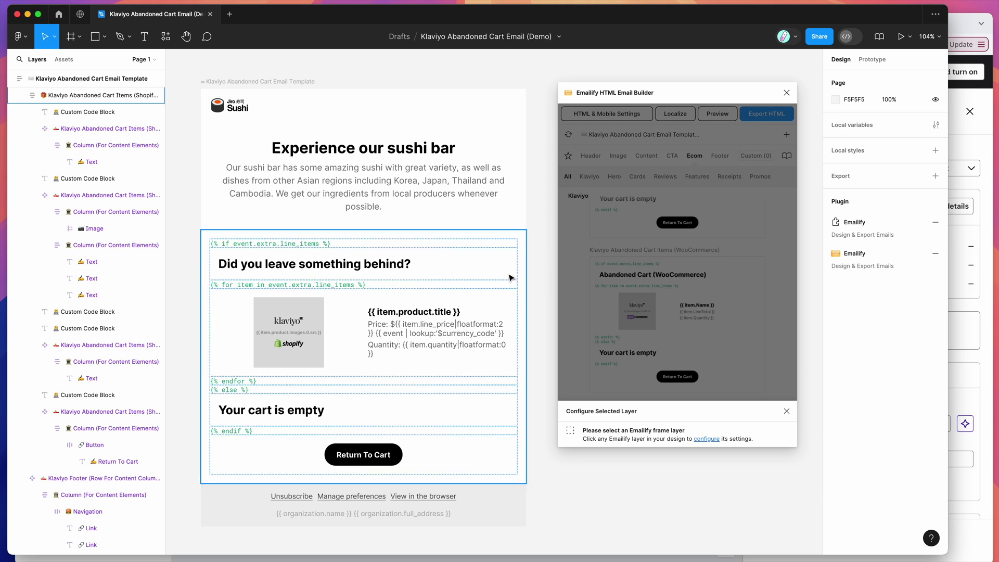
scroll(534, 276, "up", 1)
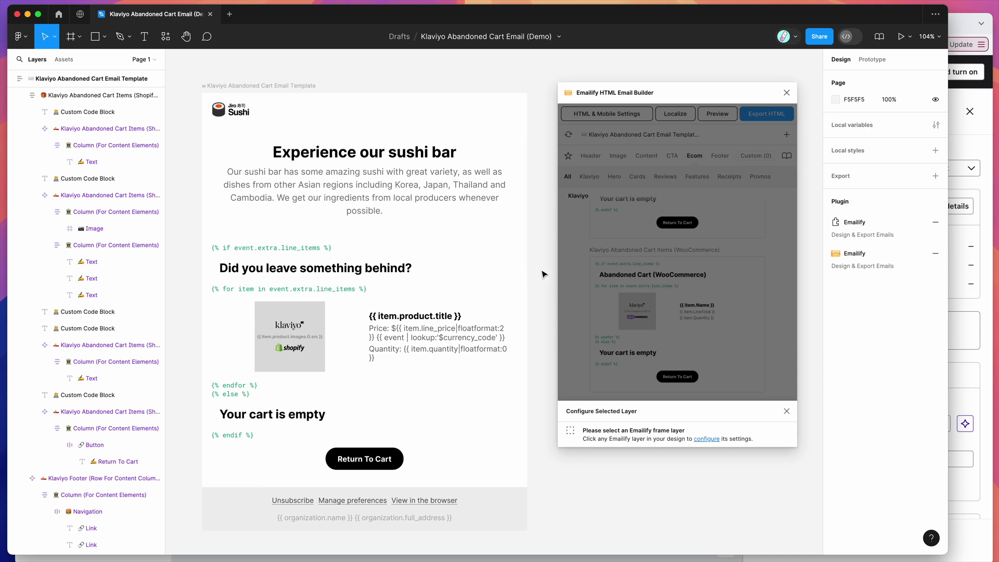
scroll(544, 278, "down", 1)
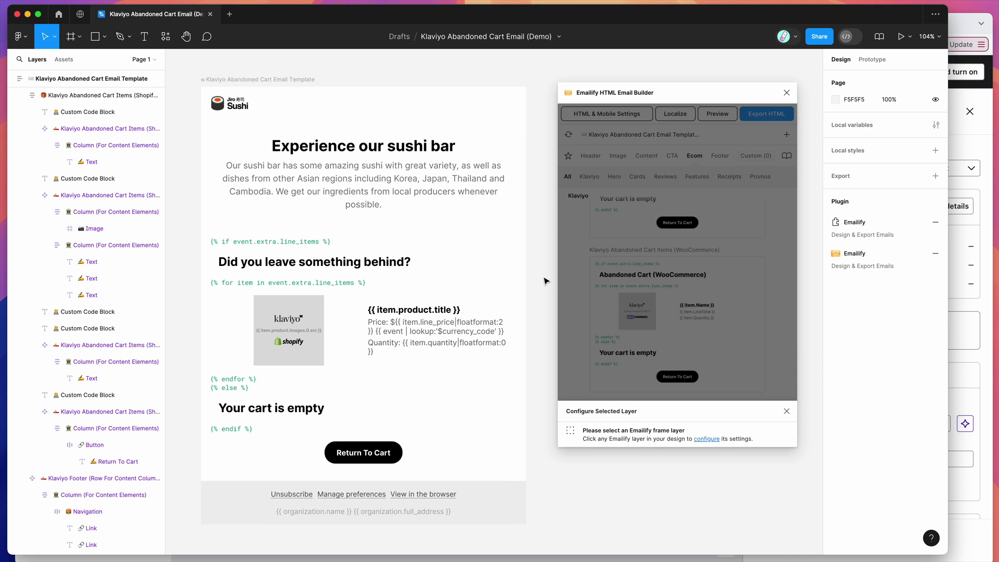
scroll(545, 281, "right", 1)
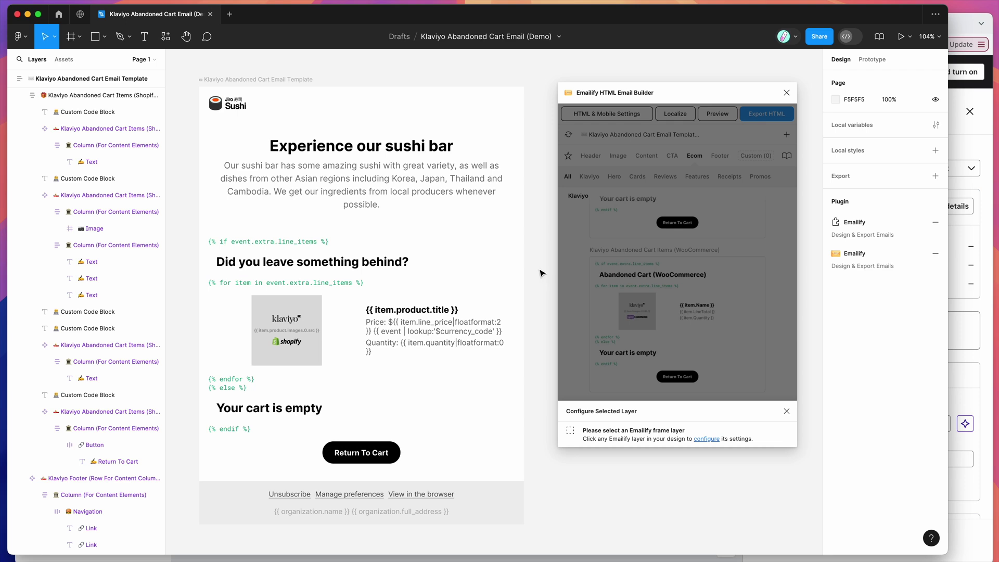
scroll(541, 273, "up", 1)
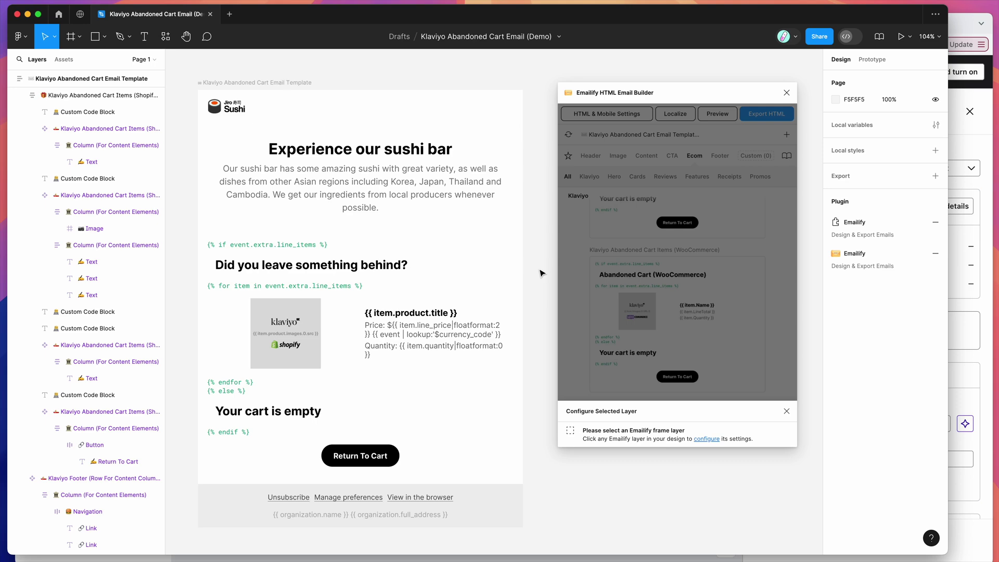
scroll(541, 274, "down", 1)
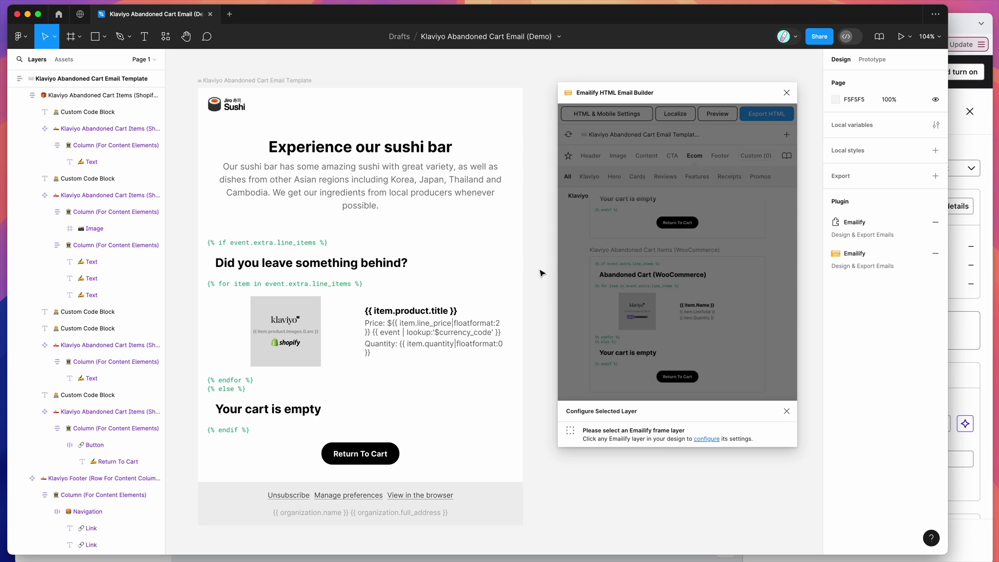
Step: Inspect the price and quantity text layers in the template's Shopify cart item column, and clear the selection
left_click(449, 319)
left_click(425, 339)
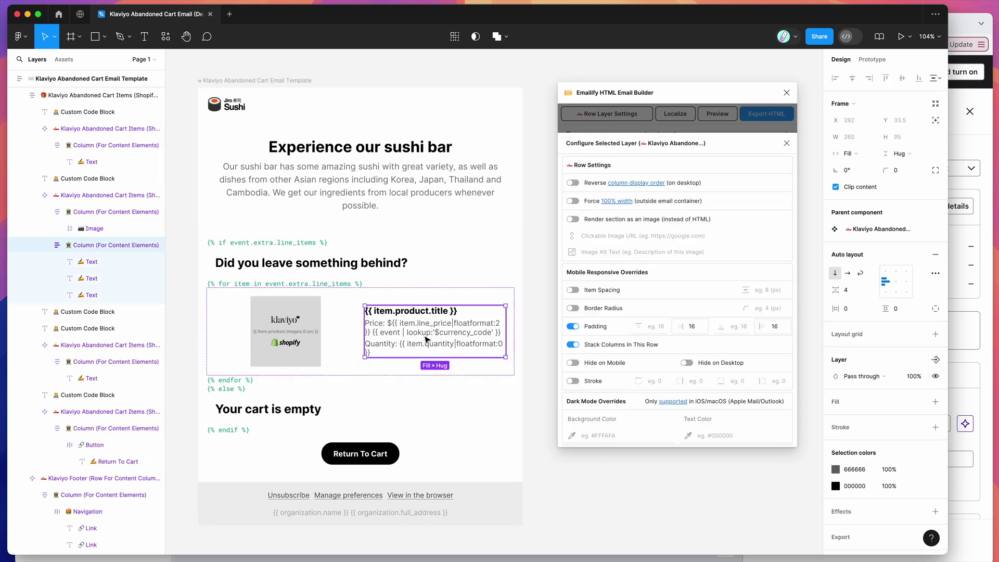
left_click(394, 328)
left_click_drag(387, 323, 501, 333)
key("Escape")
key("Escape")
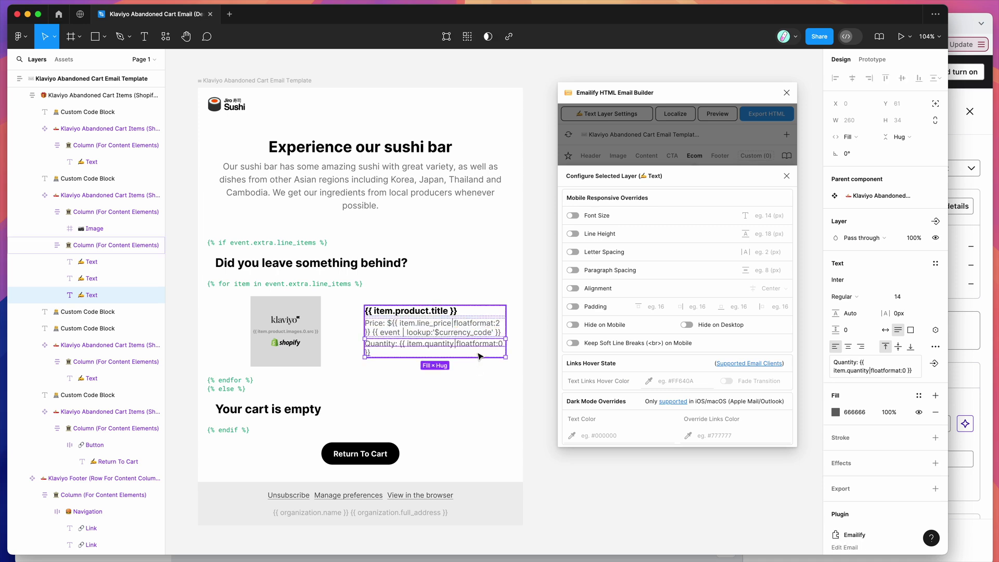
left_click(541, 333)
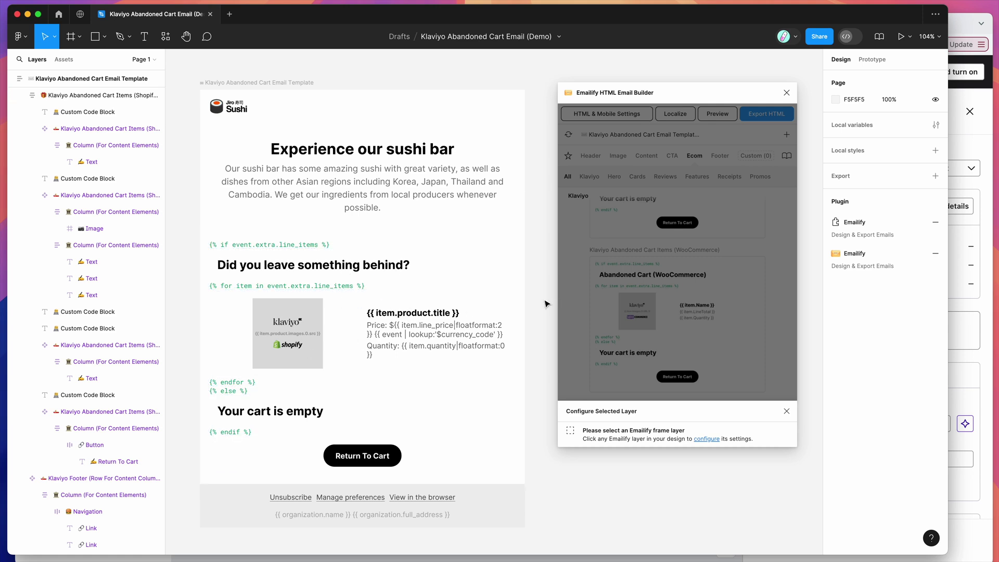
Step: Dismiss the layer configuration in Emailify and browse the Ecom library's Klaviyo abandoned cart blocks
left_click(781, 249)
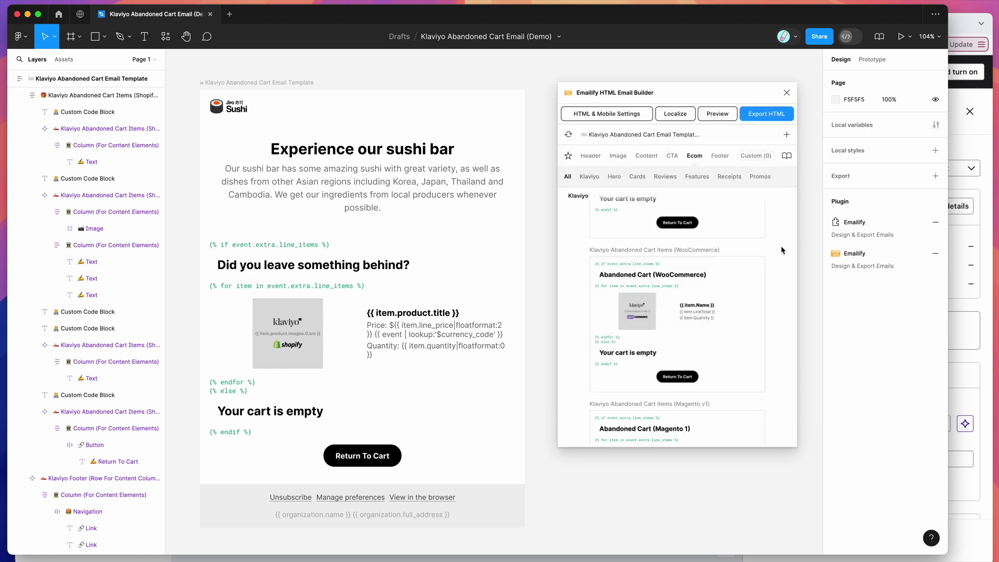
scroll(781, 250, "up", 3)
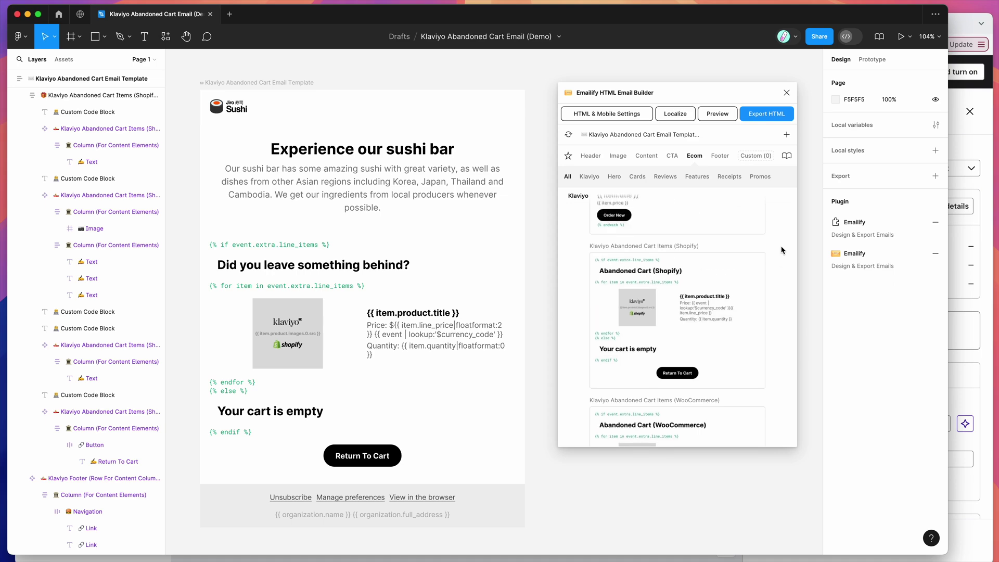